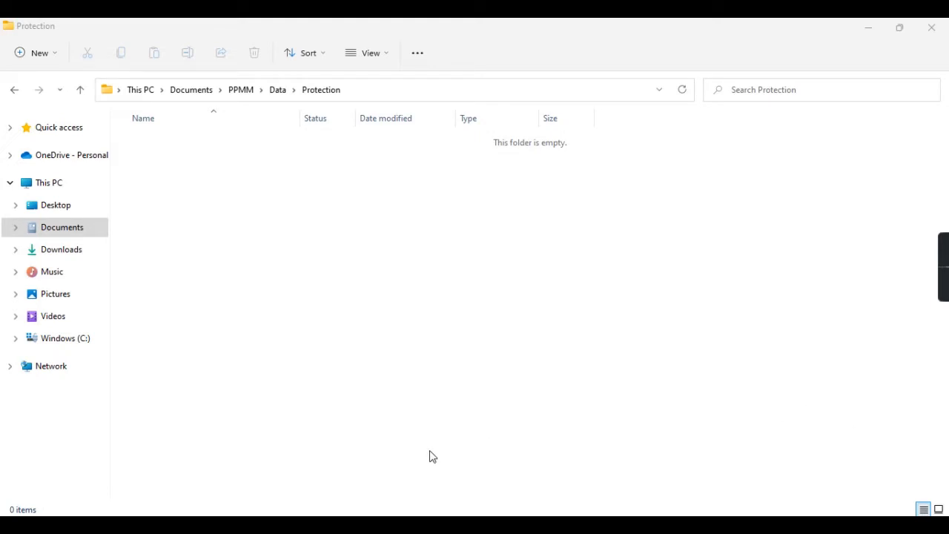
Bring up Windows search from the taskbar to look for an app.
click(353, 525)
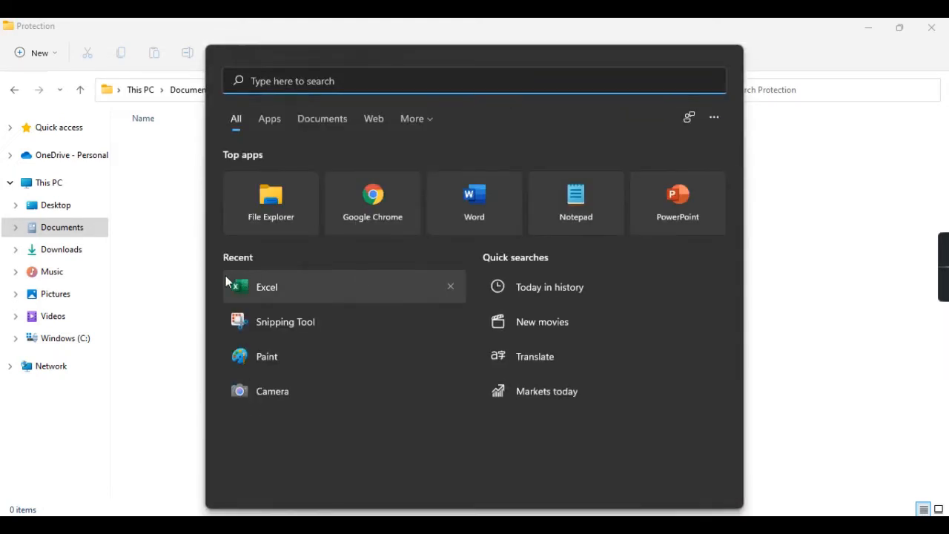
Launch Excel maximized and set Save As to Data > Protection with the name testprotection.
click(248, 288)
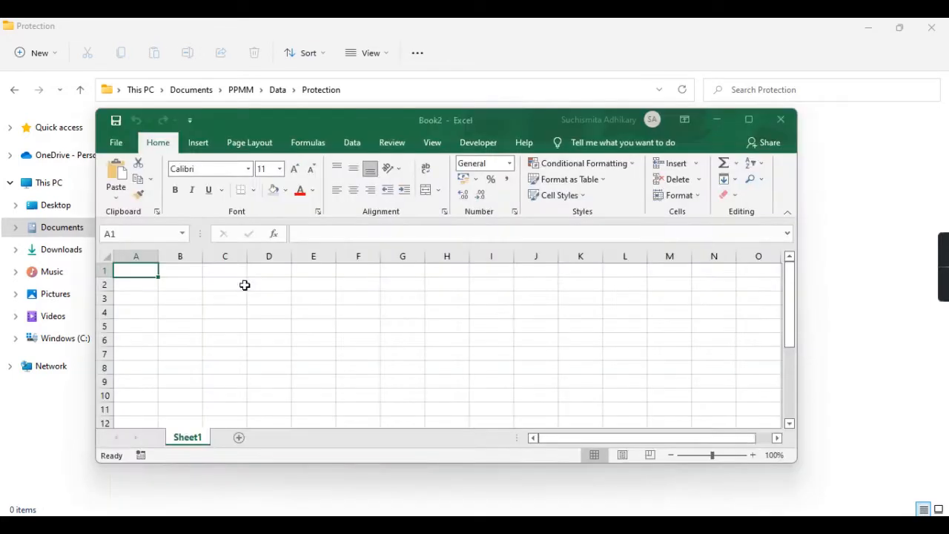
click(750, 118)
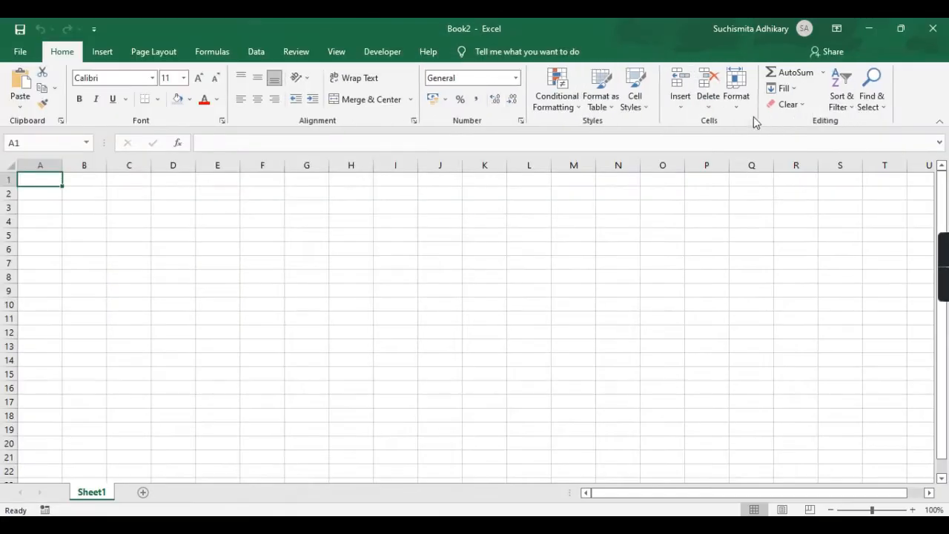
click(36, 58)
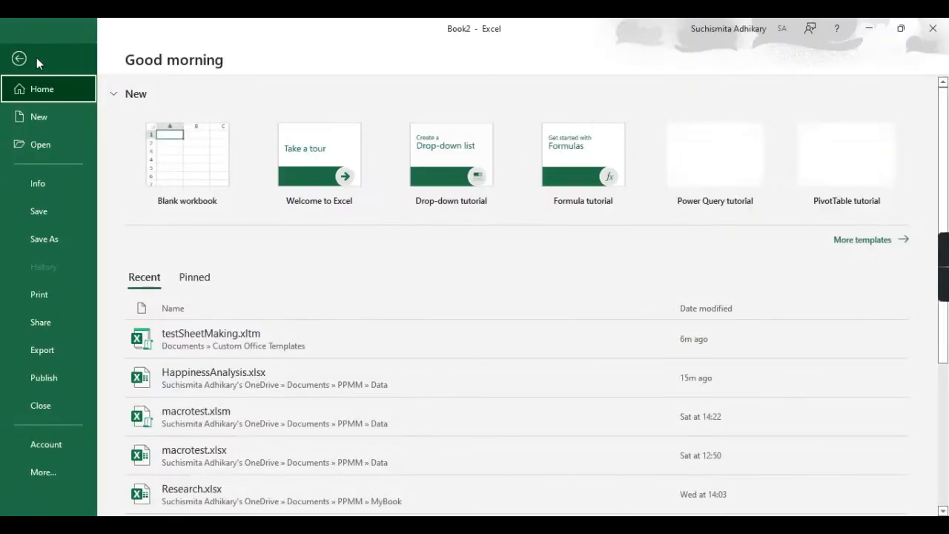
click(55, 237)
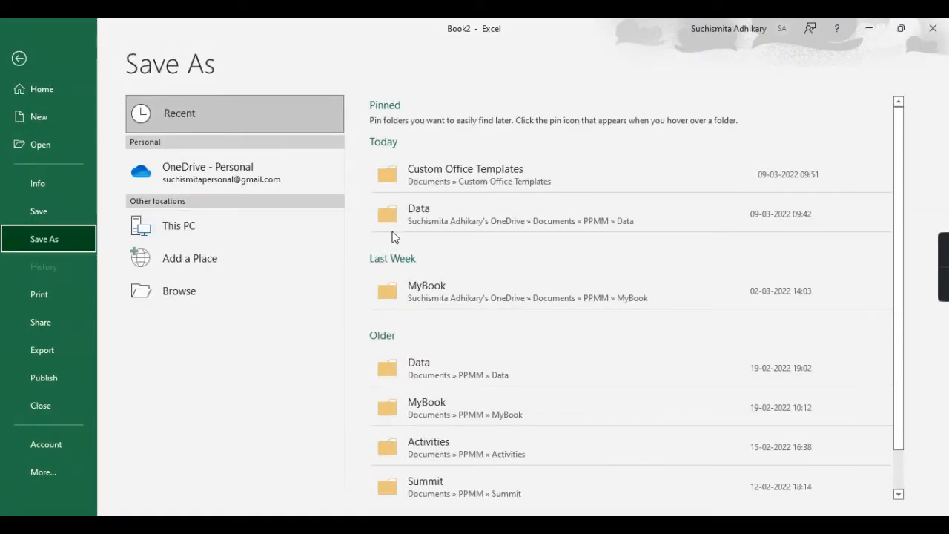
click(417, 225)
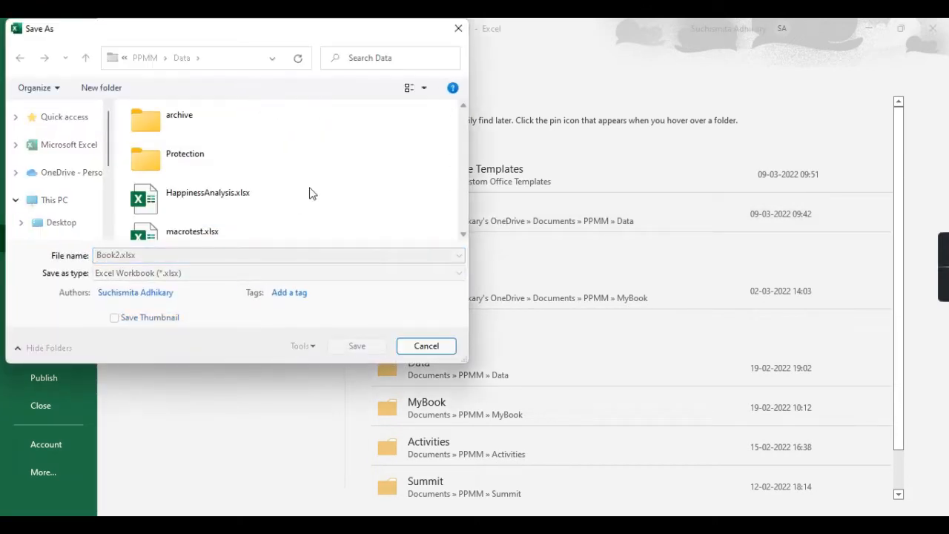
double_click(229, 163)
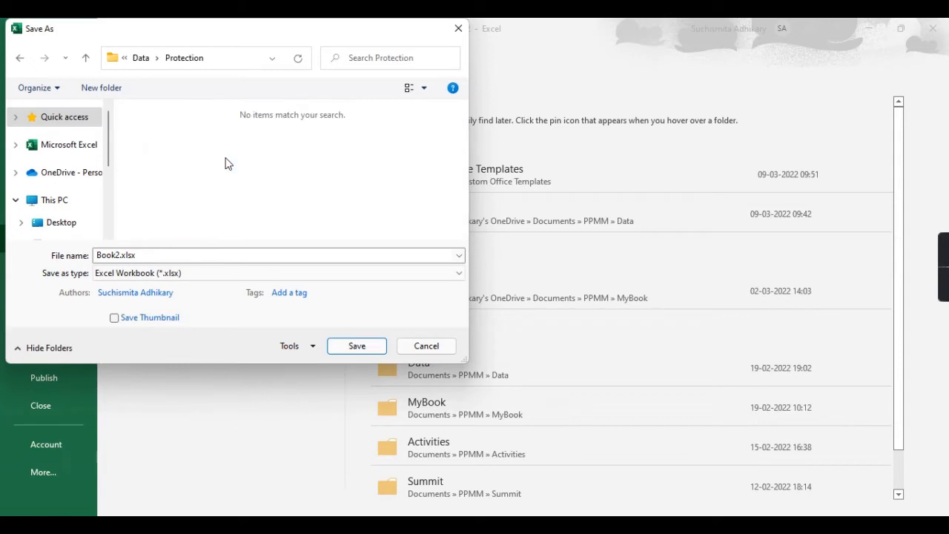
click(387, 259)
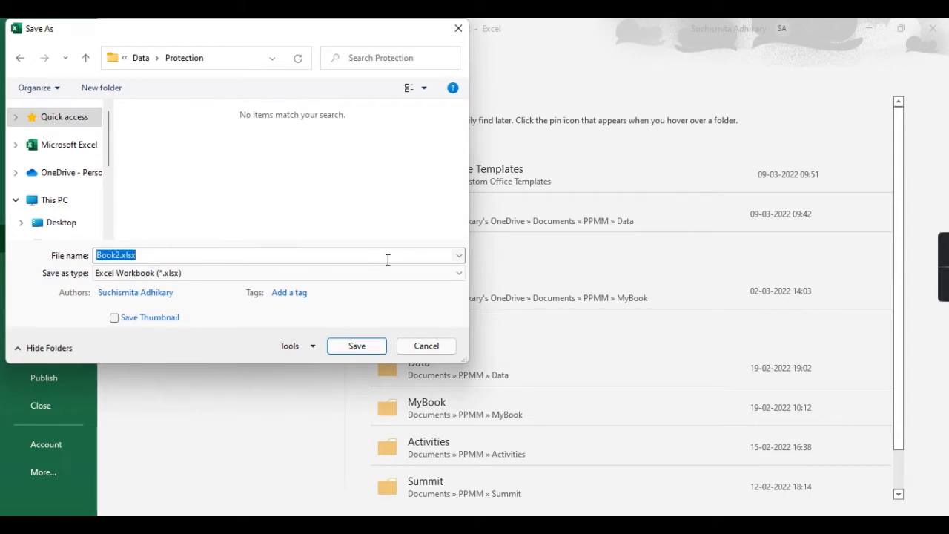
key(BackSpace)
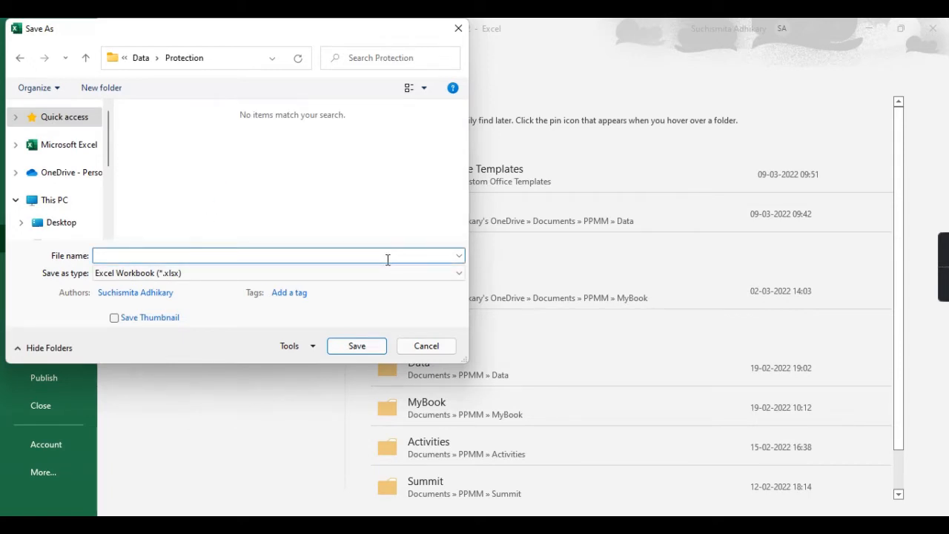
text(testprotection)
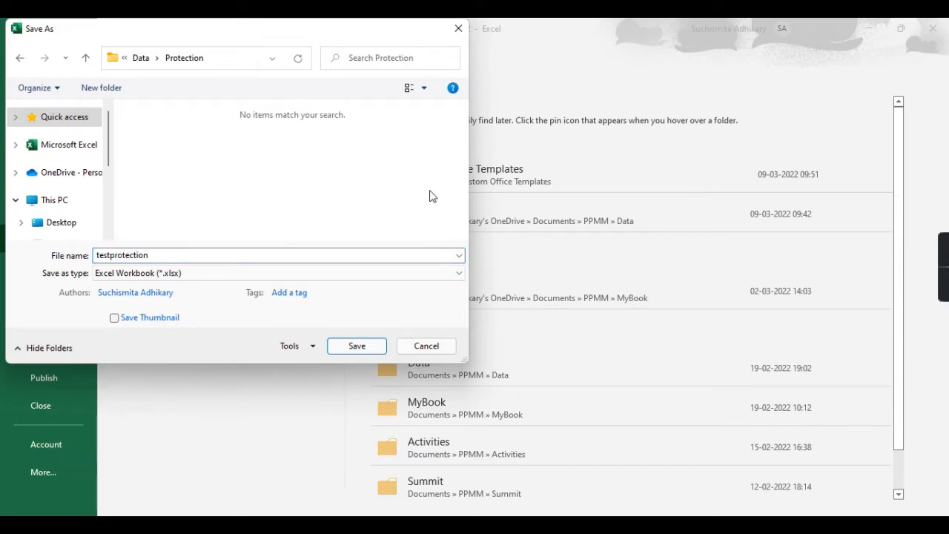
In Save As General Options, enter a password to open and a password to modify.
click(293, 346)
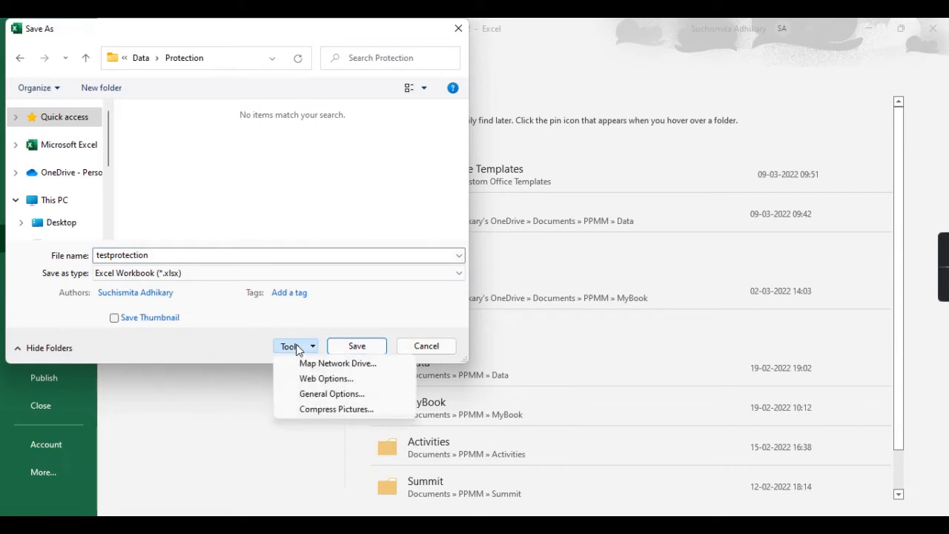
click(356, 396)
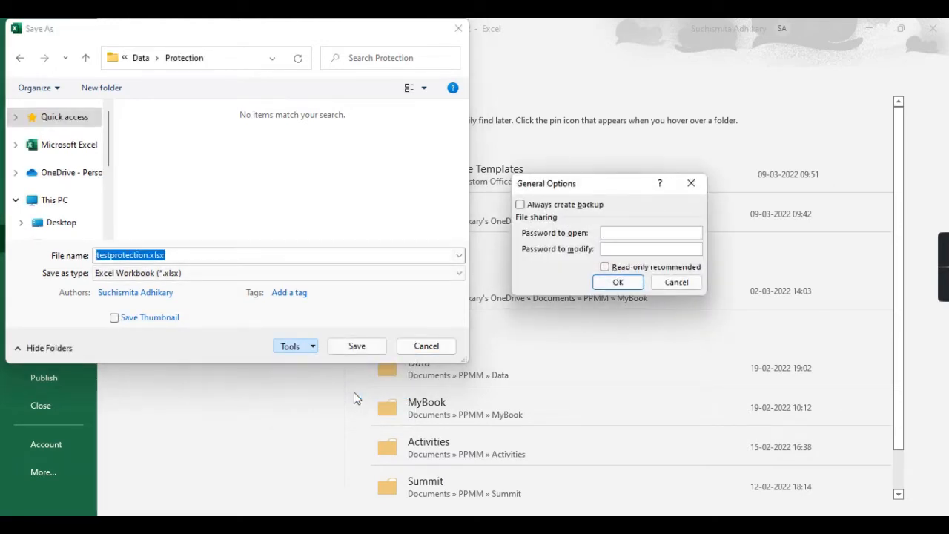
drag(599, 181, 411, 169)
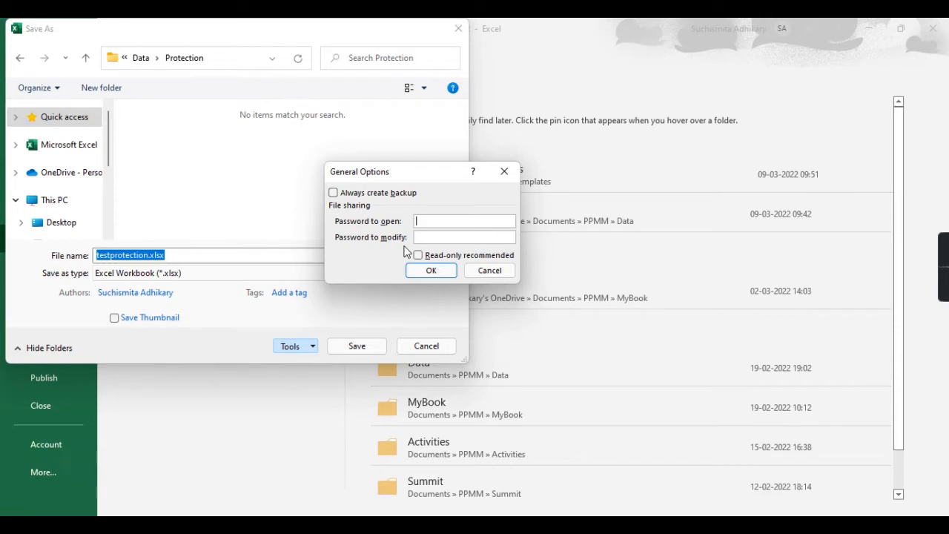
click(441, 238)
click(437, 220)
click(442, 218)
click(428, 240)
click(438, 224)
text(1234)
click(450, 237)
text(123456)
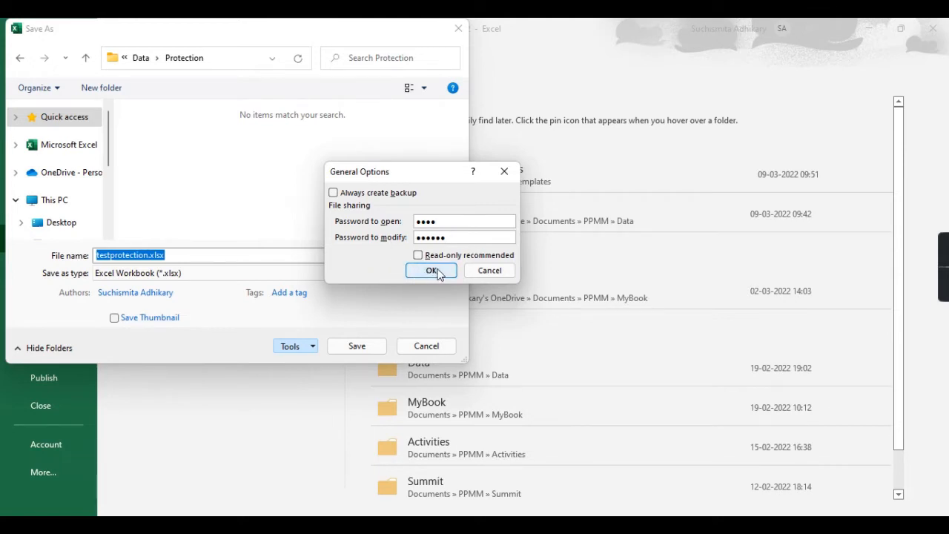
click(432, 271)
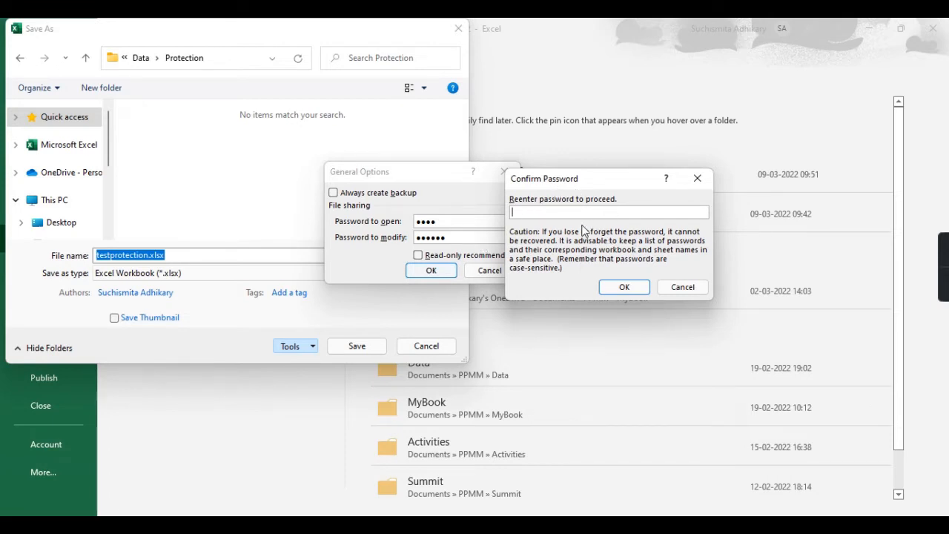
Re-enter both passwords to confirm them and save testprotection.xlsx.
text(1234)
click(640, 288)
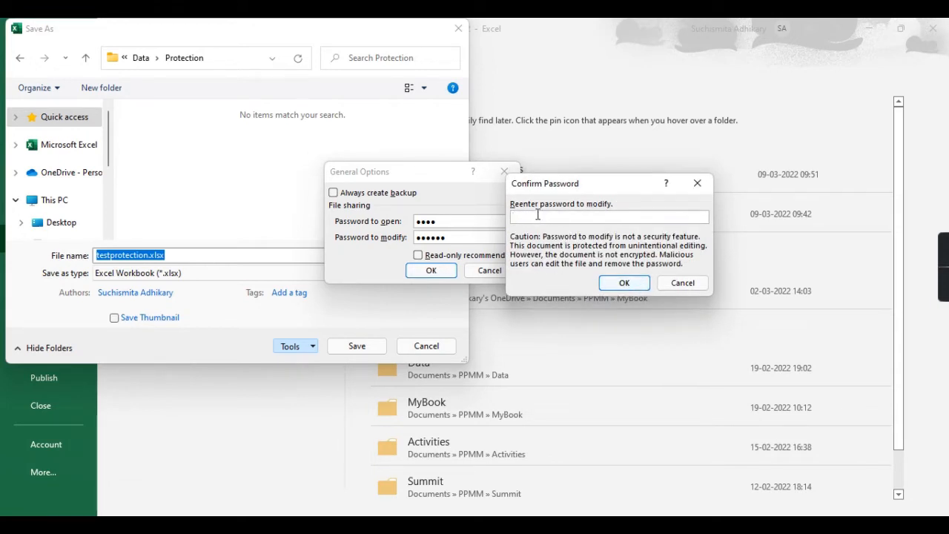
text(123456)
click(626, 282)
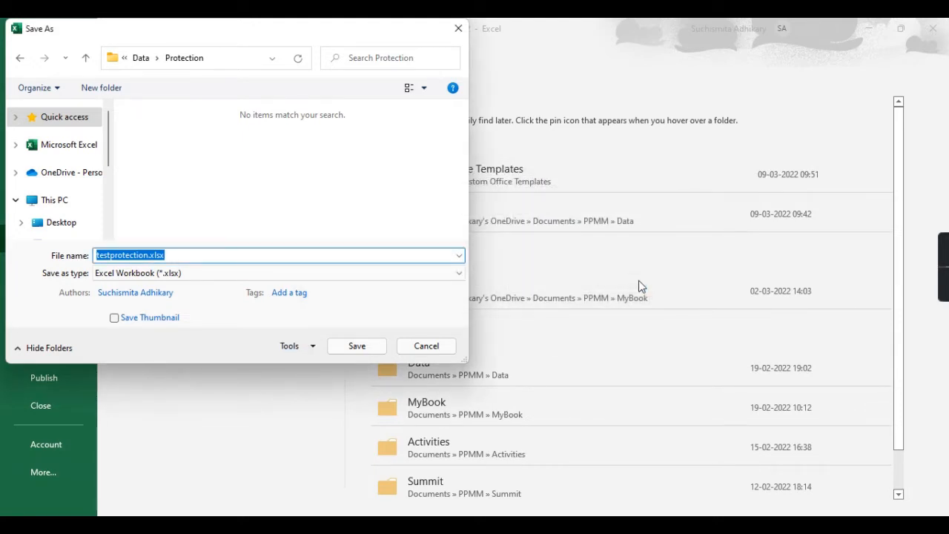
click(363, 351)
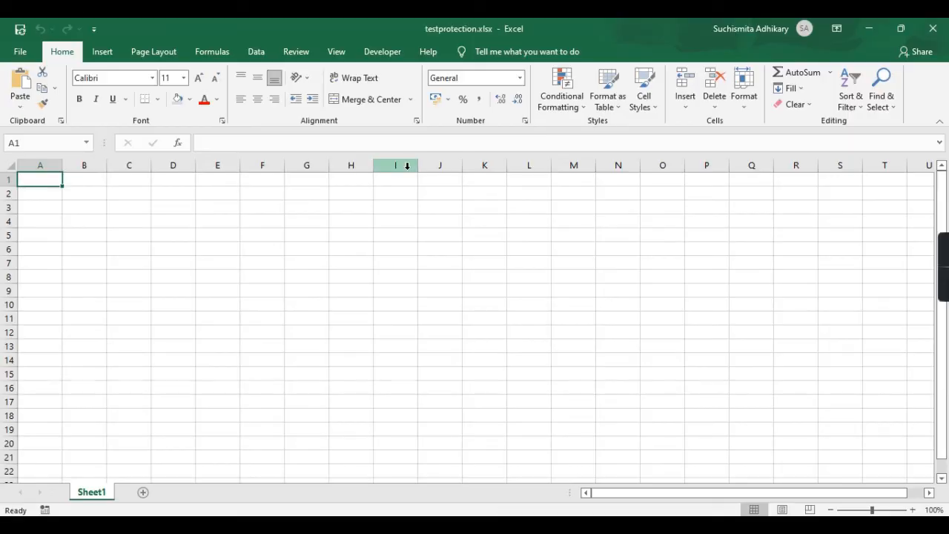
Close Excel and reopen testprotection.xlsx, supplying the password to open.
click(946, 29)
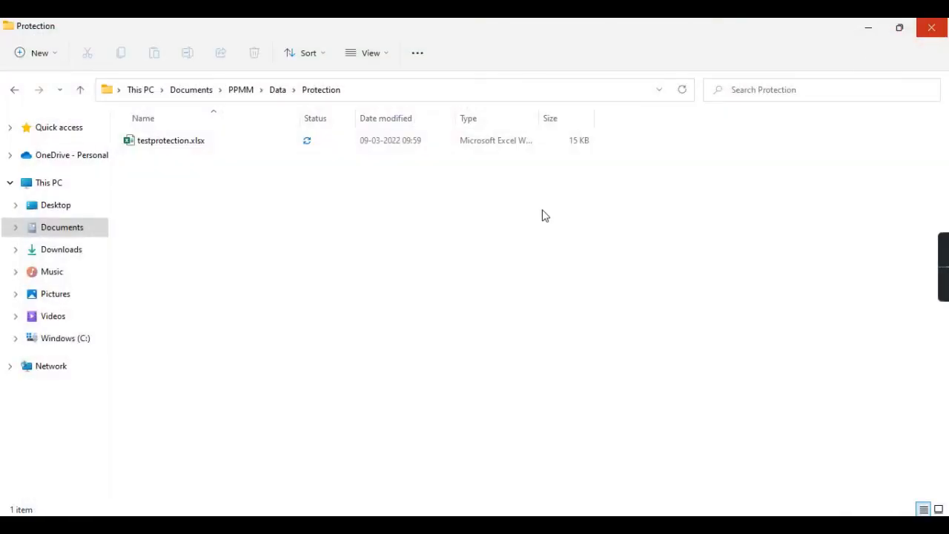
double_click(293, 148)
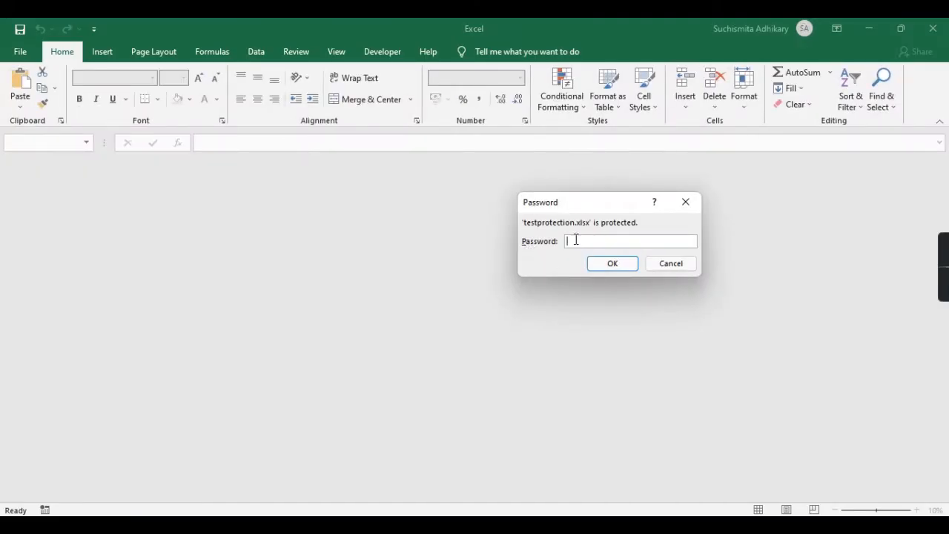
text(1234)
click(612, 264)
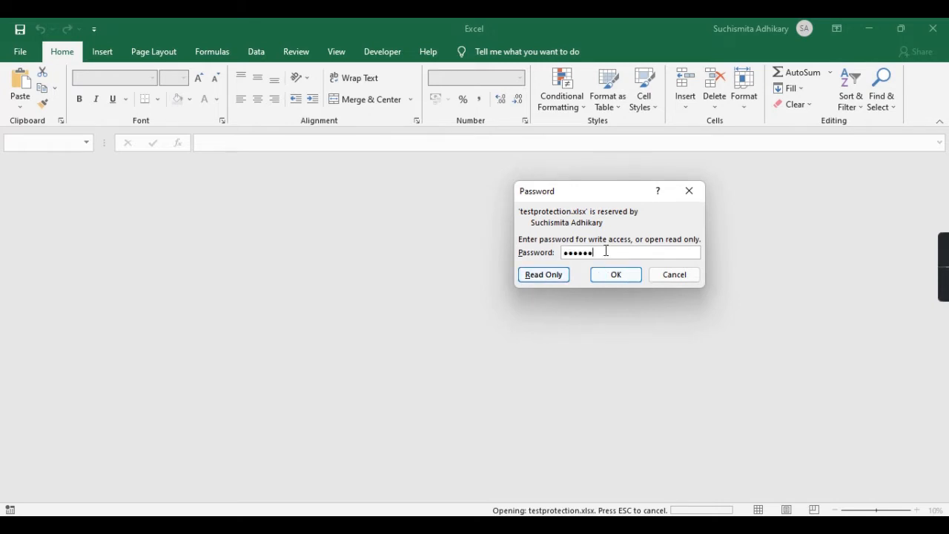
Leave the write-access password blank and open the workbook as Read Only.
drag(605, 252, 564, 256)
click(607, 253)
key(BackSpace)
click(555, 274)
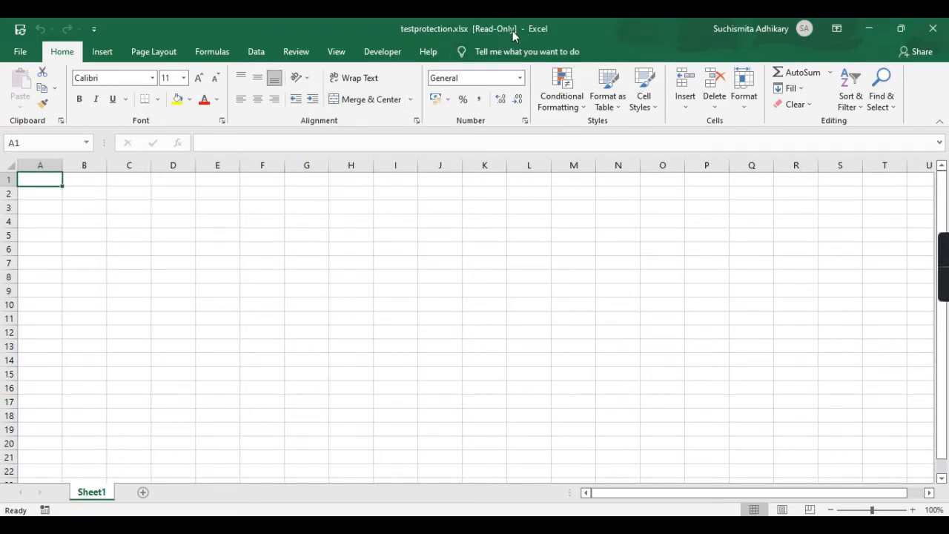
Type test entries into B7, B8, H4 and G3 of the read-only workbook.
click(94, 265)
text(bfhjtfh)
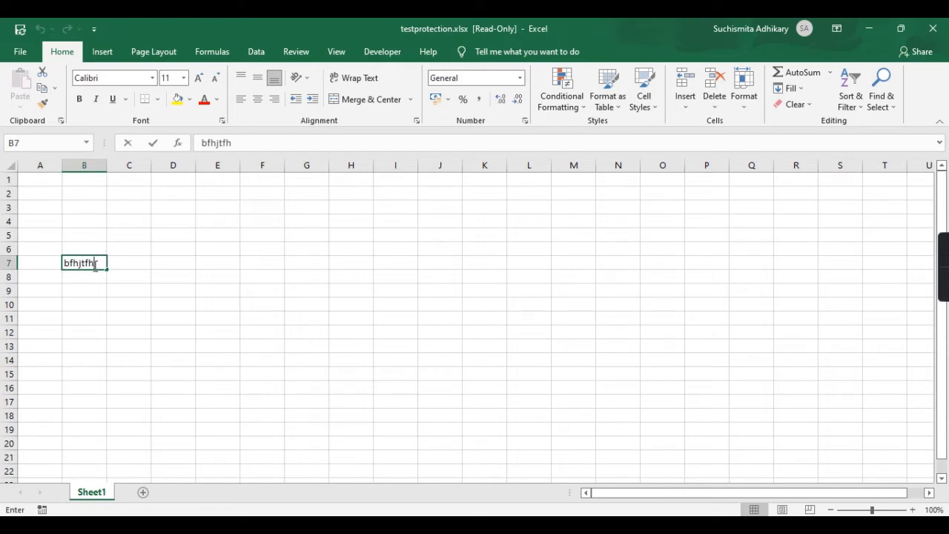
key(Return)
text(hjhgjgh)
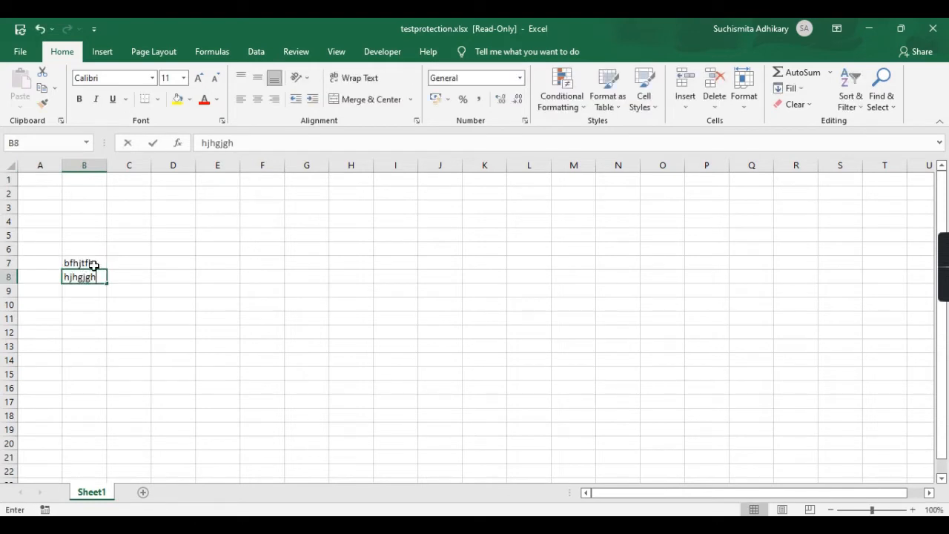
key(Return)
click(94, 265)
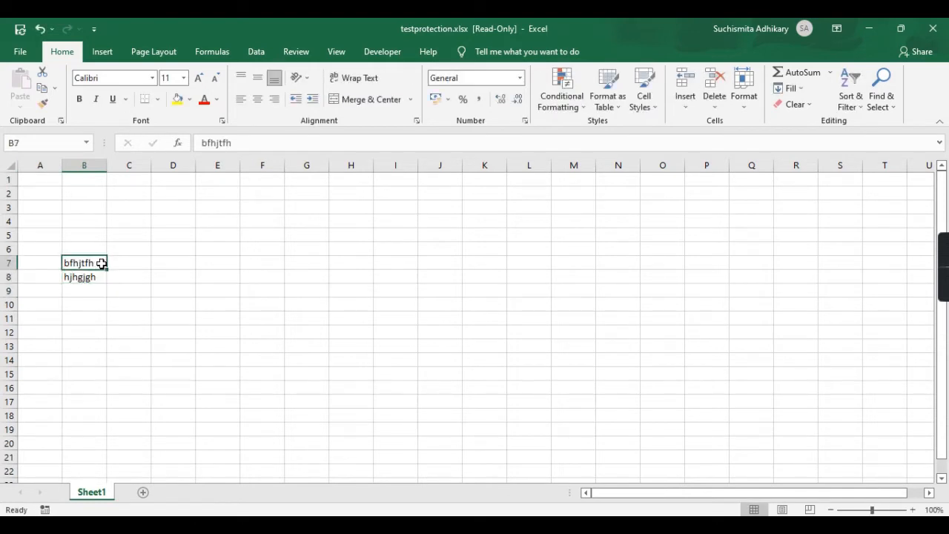
click(340, 226)
text(poilku)
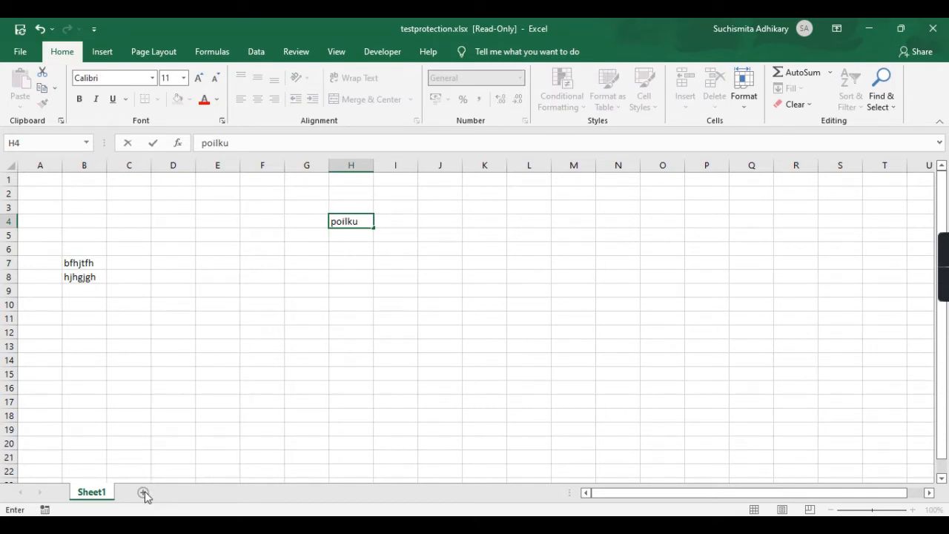
click(289, 212)
text(jgyjd)
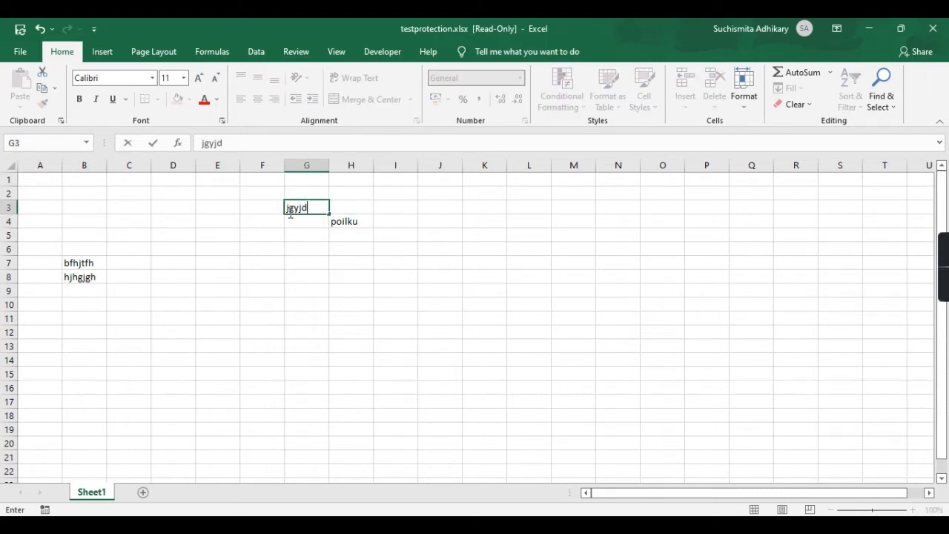
text(sre)
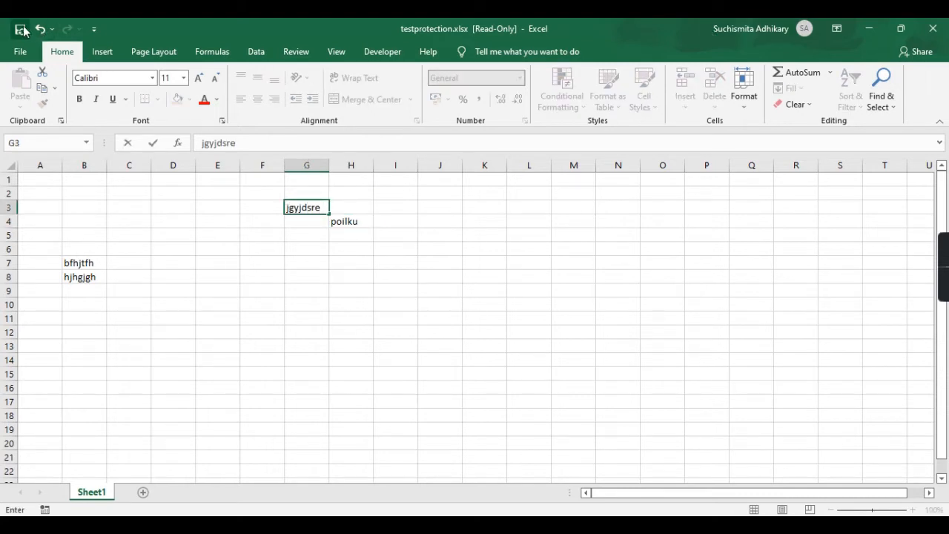
Attempt to save the read-only workbook and dismiss the read-only warning.
click(21, 30)
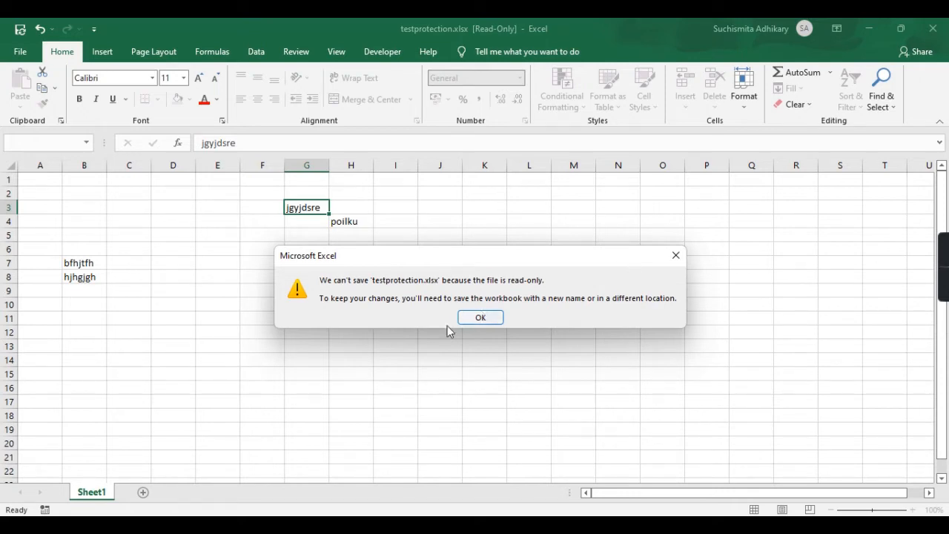
click(488, 318)
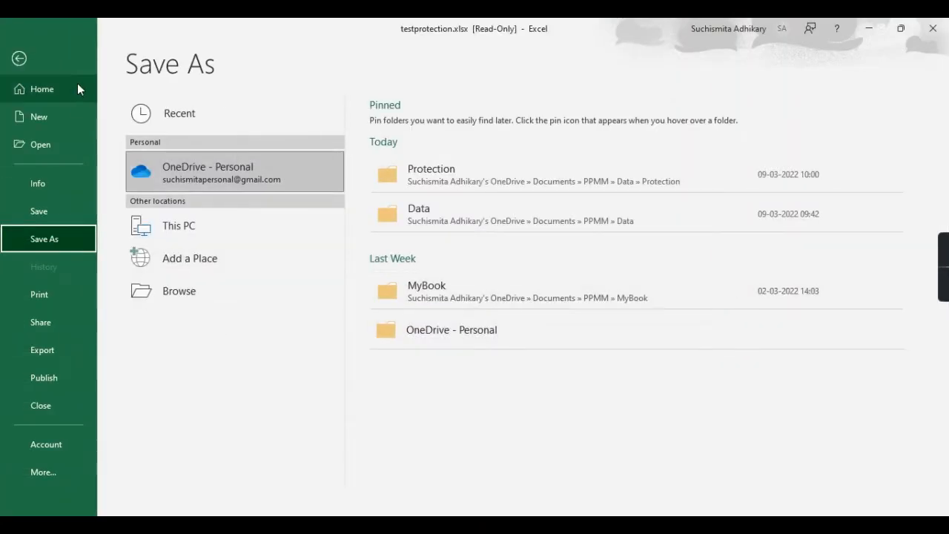
click(28, 63)
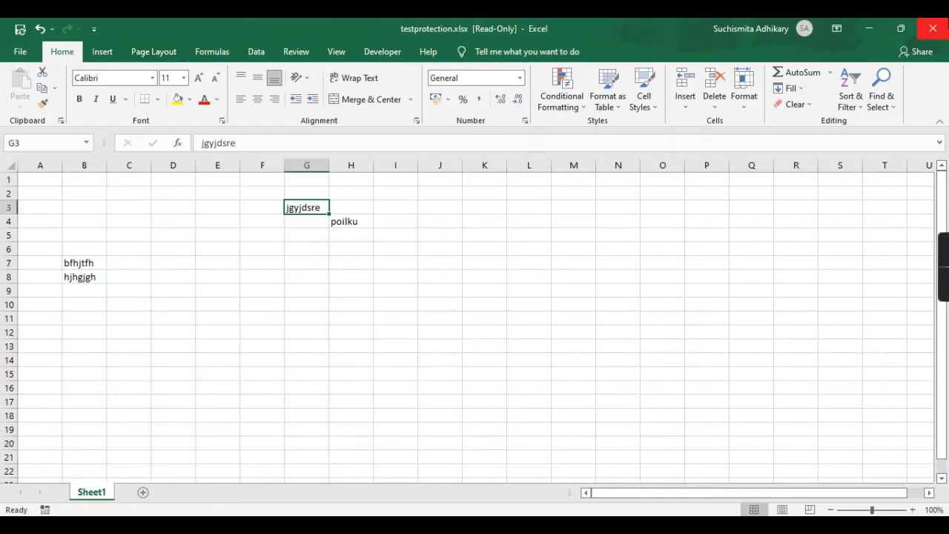
Close the workbook without saving the test edits.
click(935, 30)
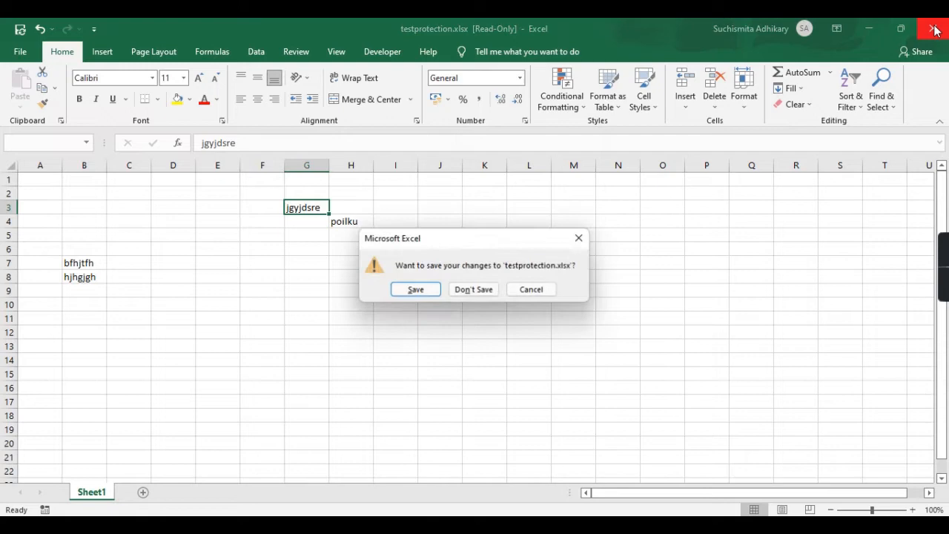
click(469, 289)
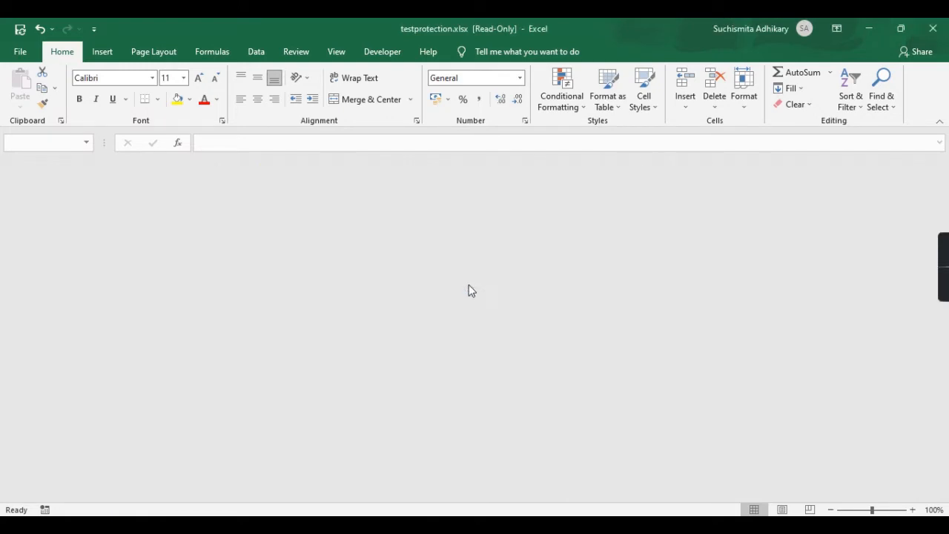
click(412, 235)
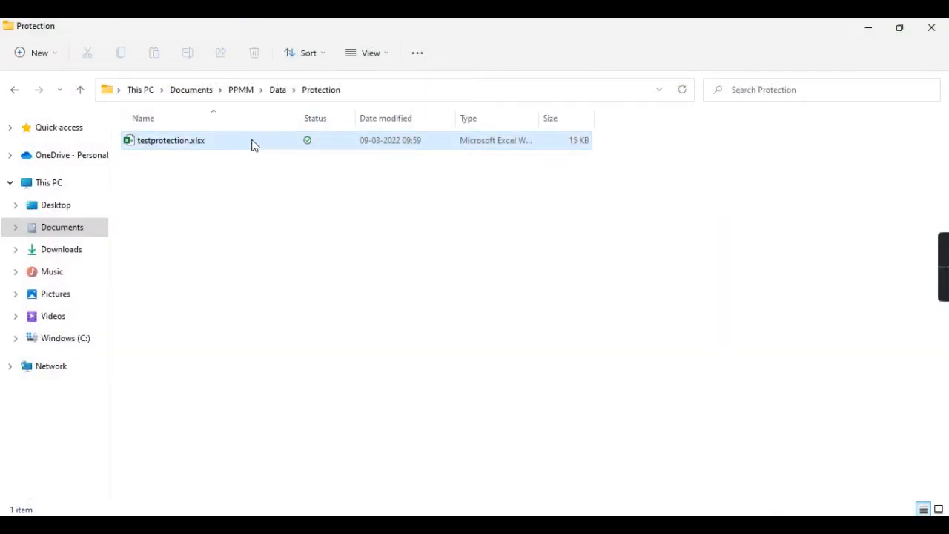
Open testprotection.xlsx with both the open and write-access passwords.
double_click(253, 144)
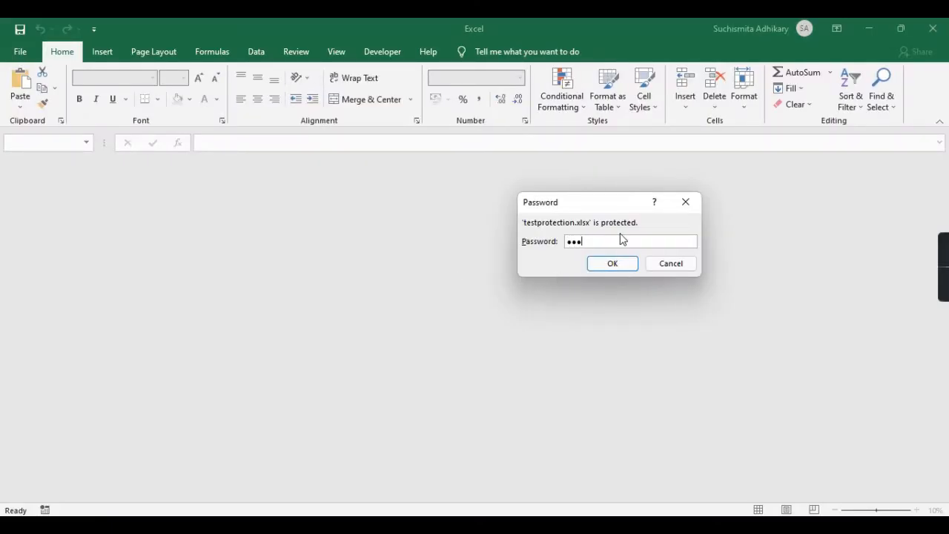
key(Return)
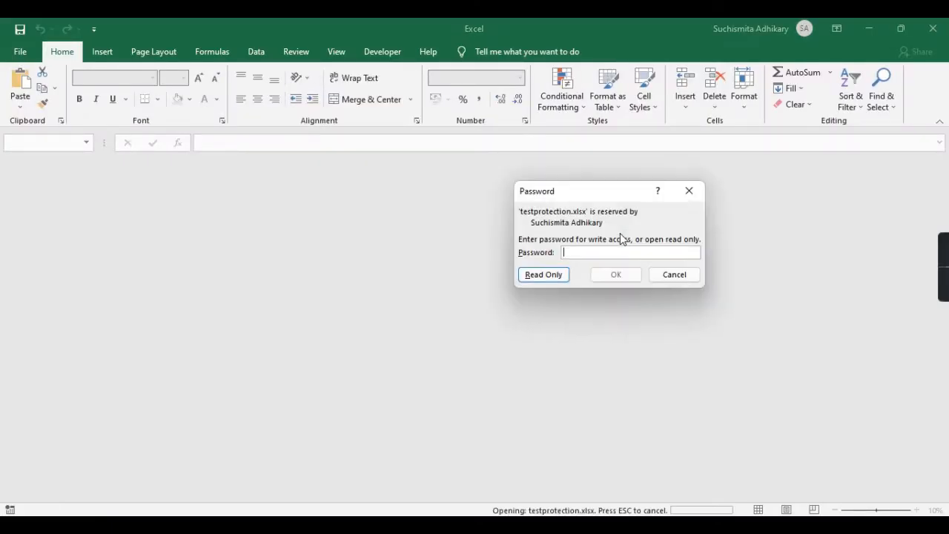
text(12)
click(616, 275)
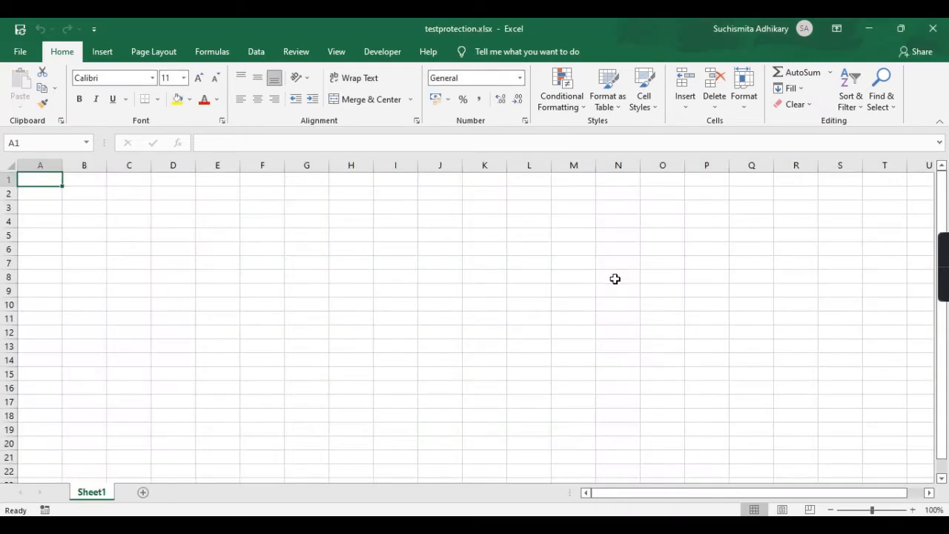
Enter hgfydru in J11, then save and close the workbook.
click(437, 320)
text(hgfydru)
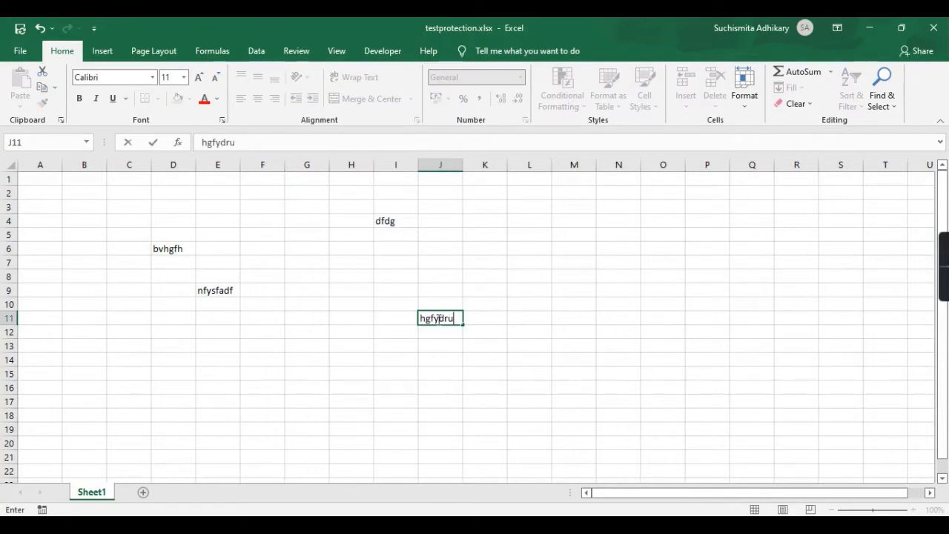
click(20, 28)
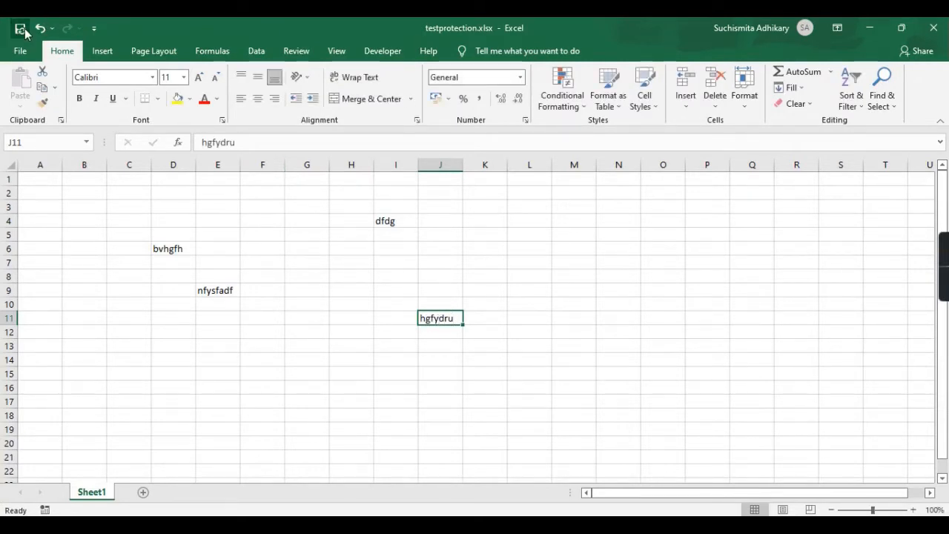
click(934, 30)
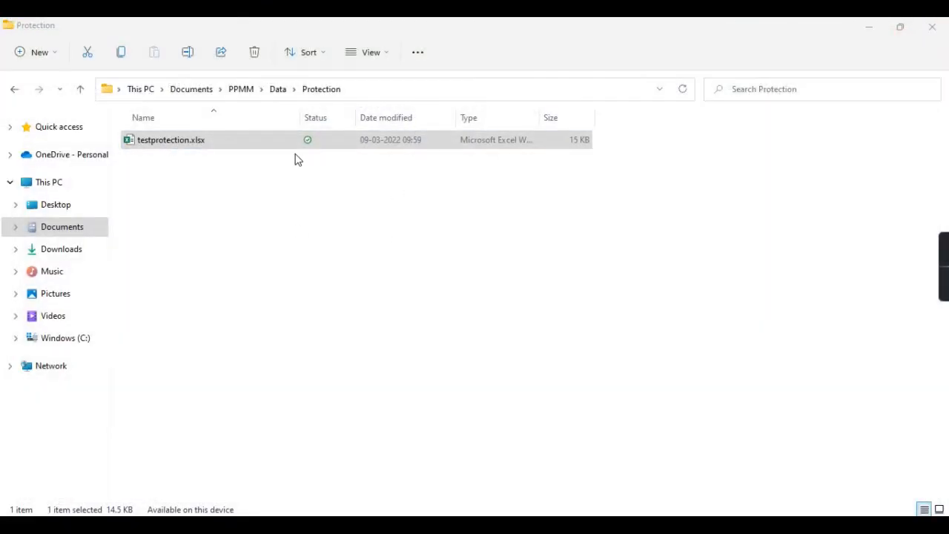
click(218, 148)
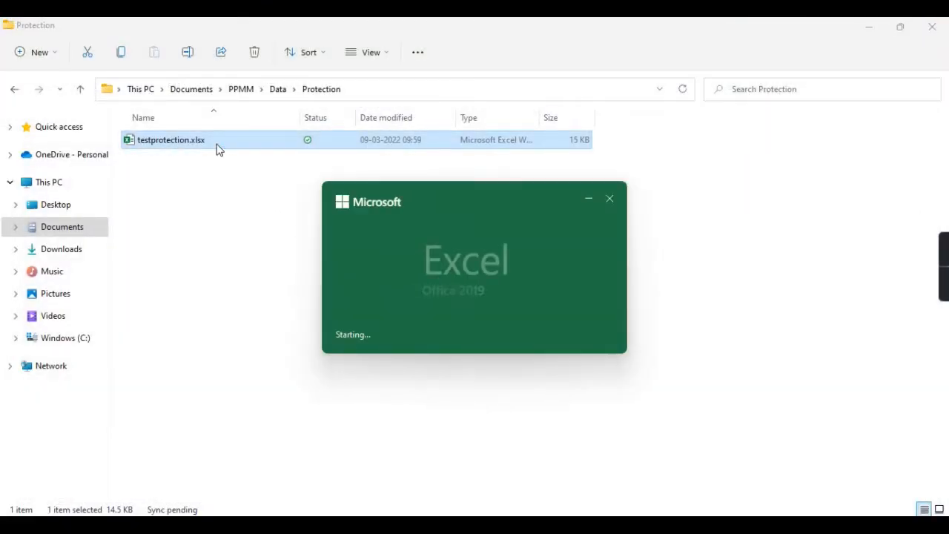
Supply the password to open, then the write-access password, at the two prompts.
text(••••)
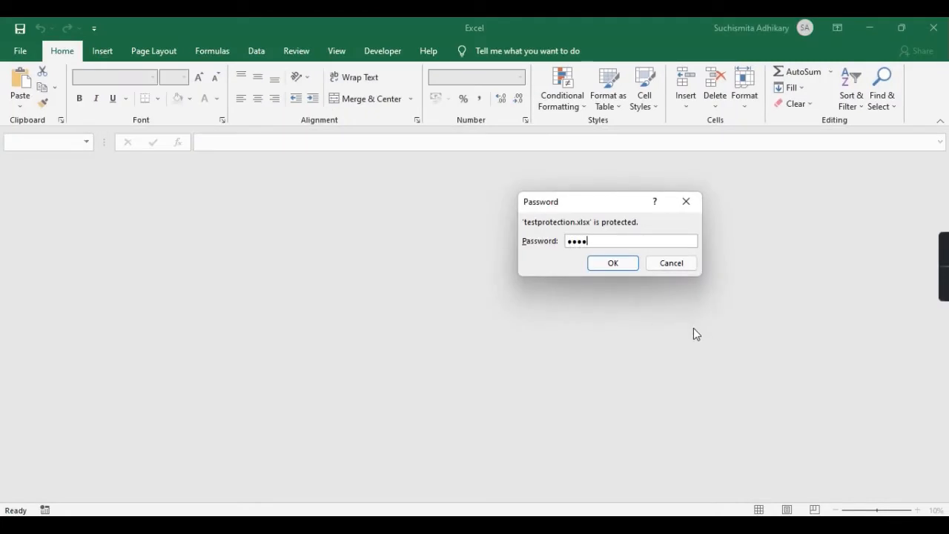
key(Return)
text(••••••)
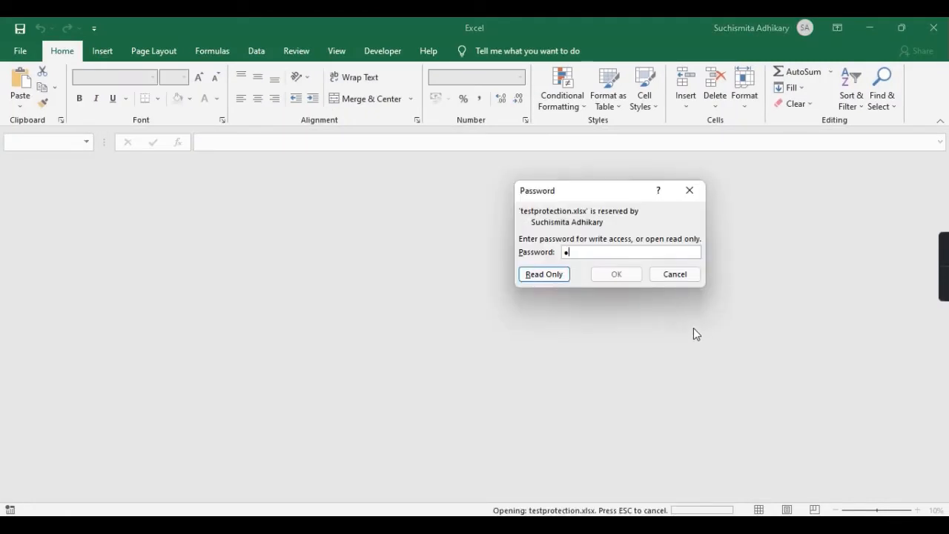
key(Return)
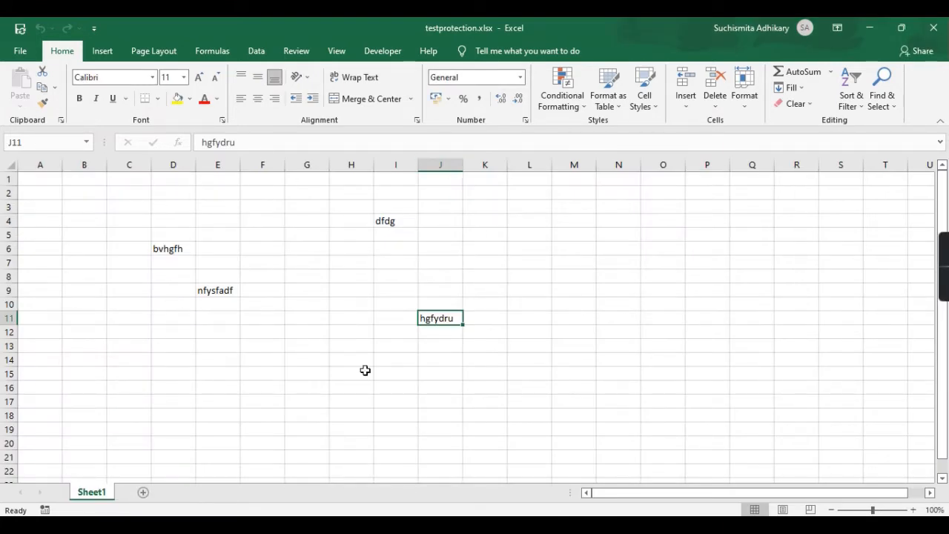
Clear D6, E9, I4 and J11 on Sheet1, then add a new sheet and return to Sheet1.
click(173, 245)
key(Delete)
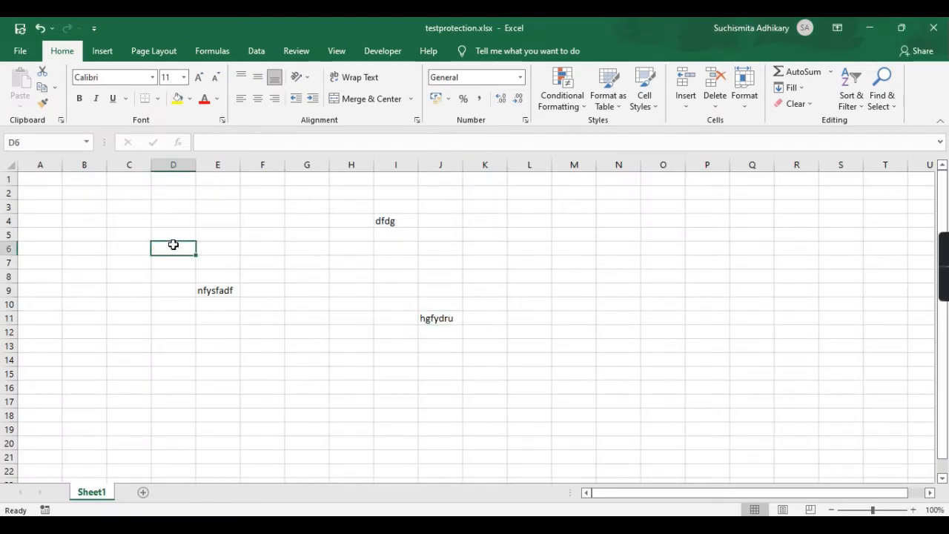
click(219, 290)
key(Delete)
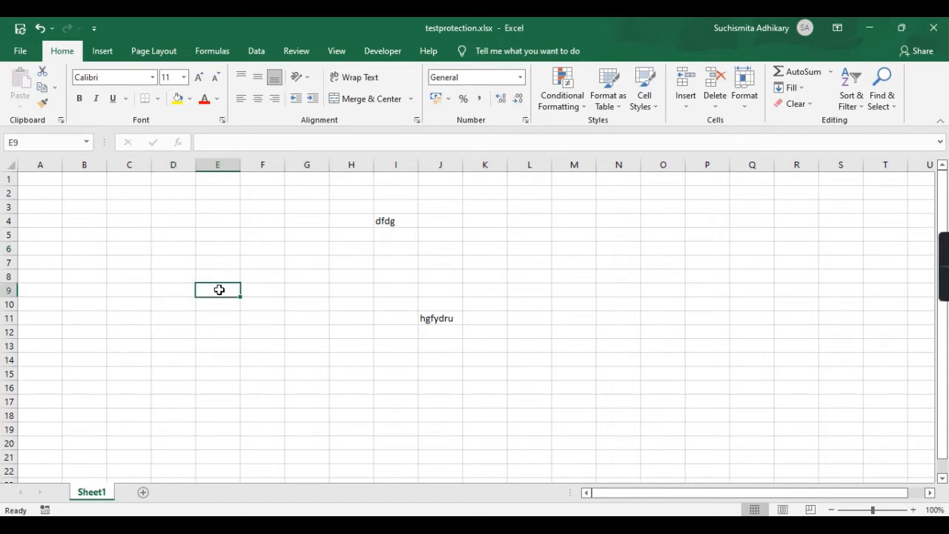
click(390, 220)
key(Delete)
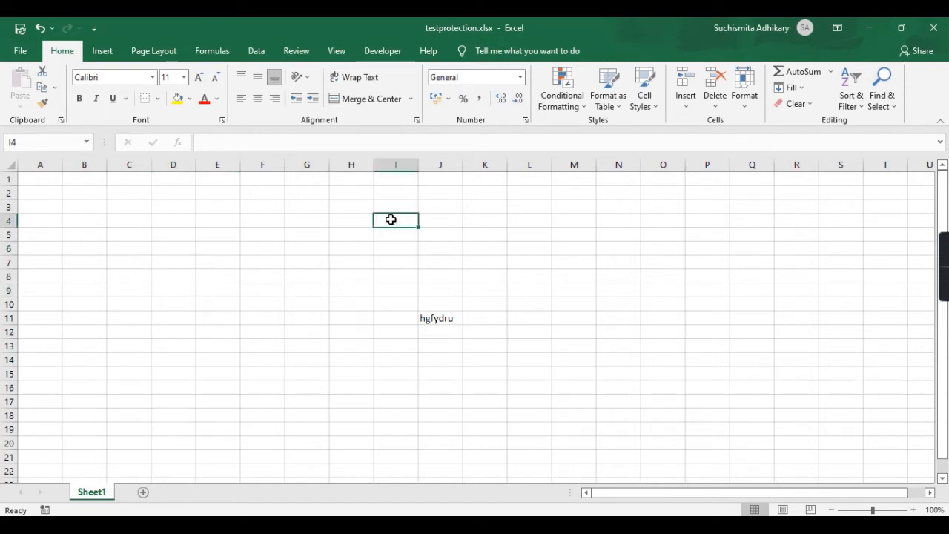
click(448, 320)
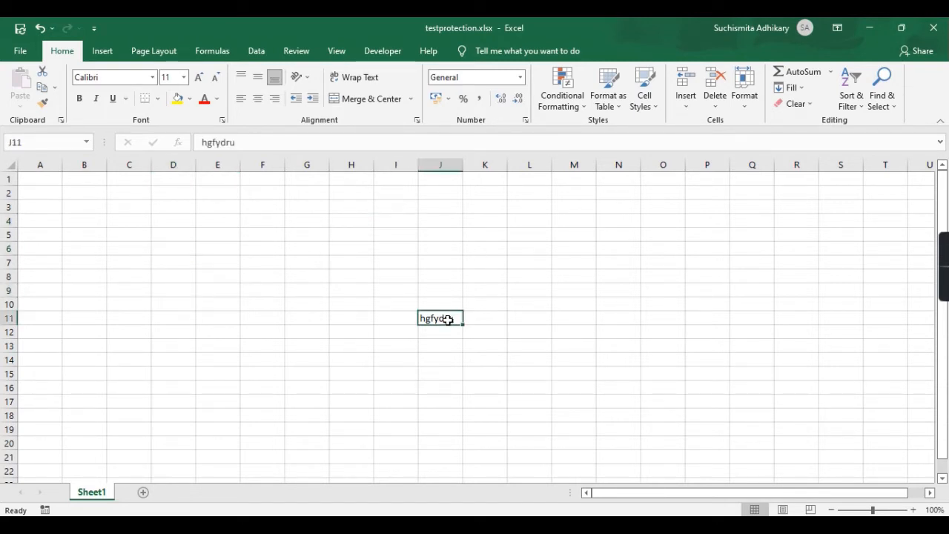
key(Delete)
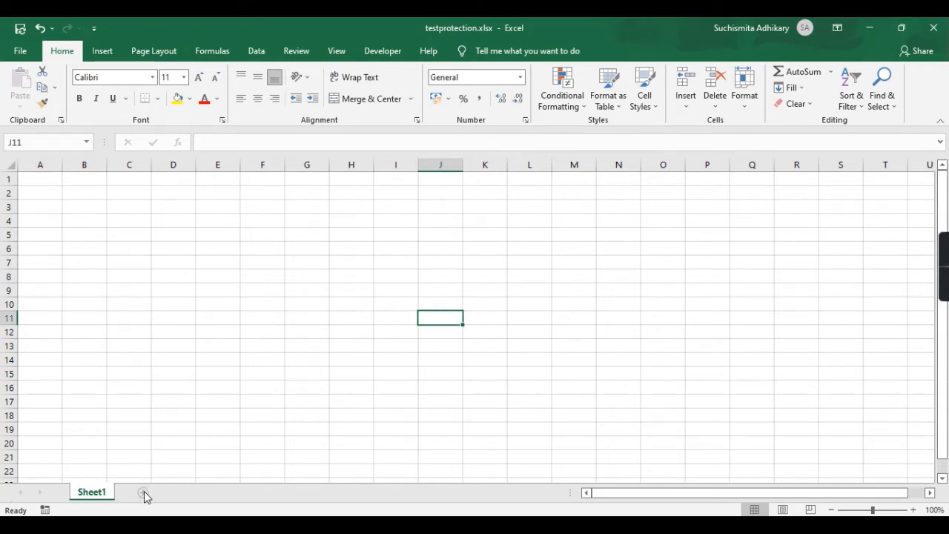
click(143, 494)
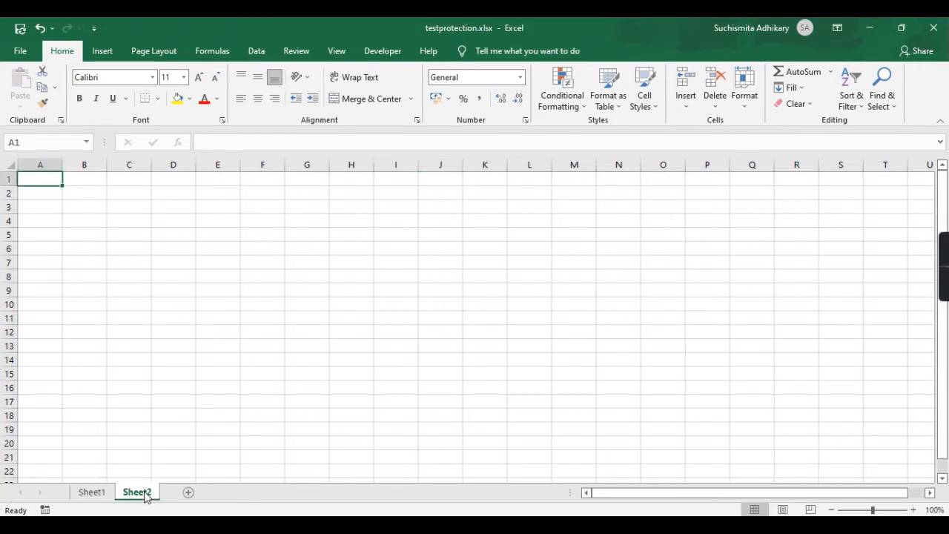
click(203, 443)
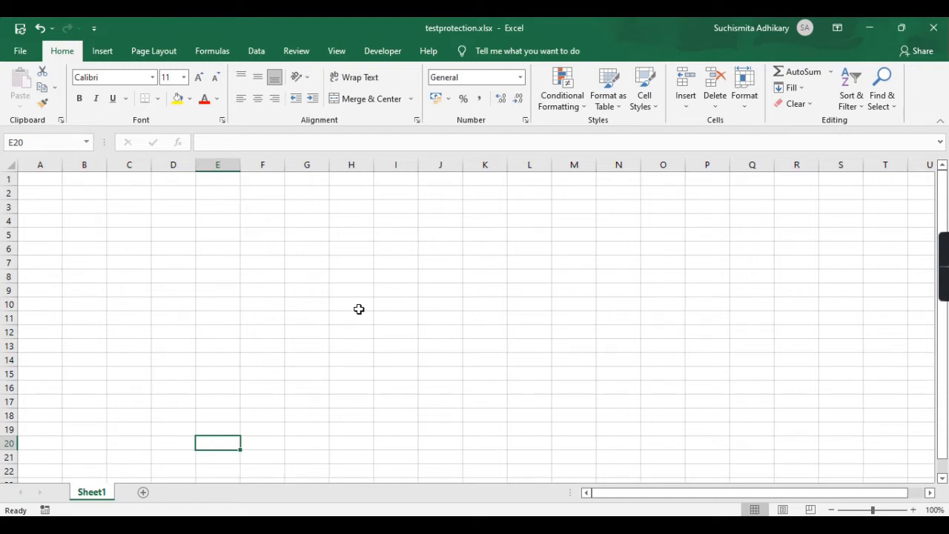
Add a new sheet and rename Sheet1 to Region.
click(143, 493)
right_click(91, 493)
click(126, 364)
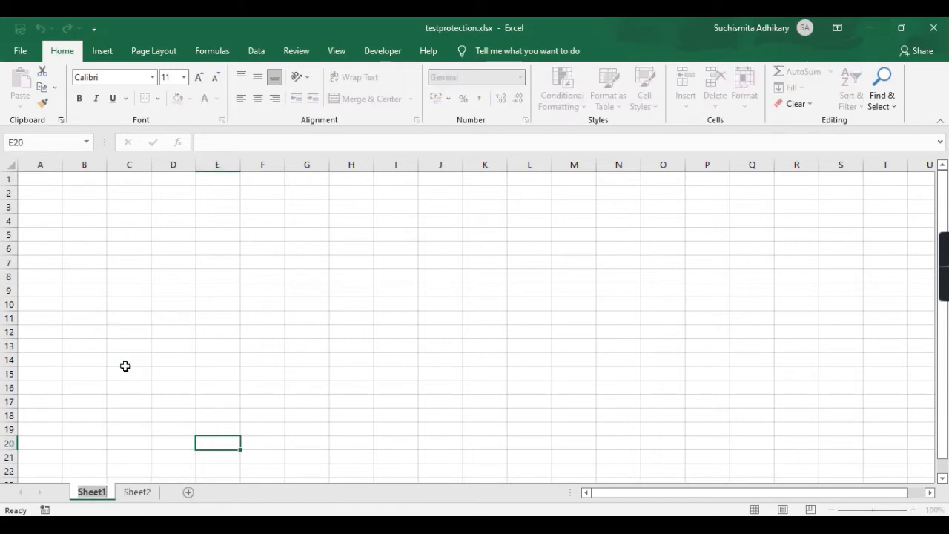
text(Region)
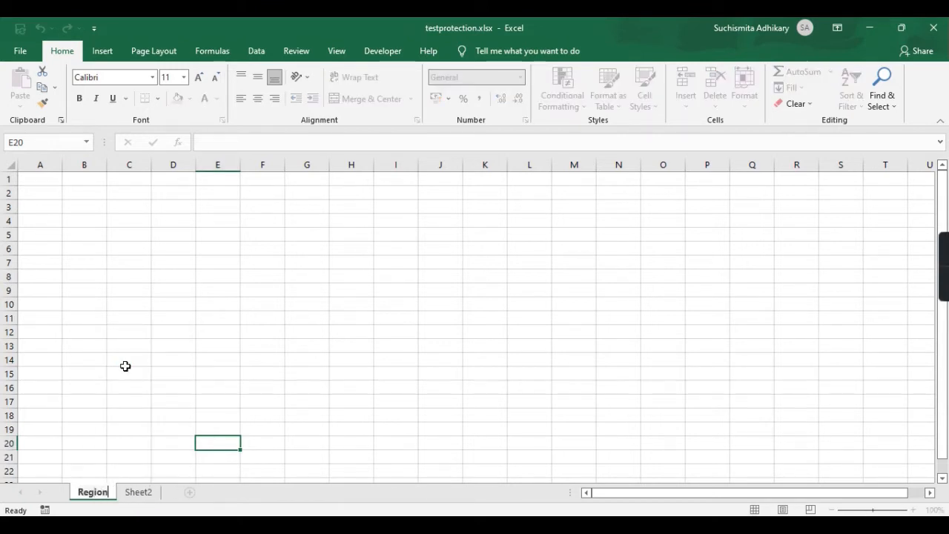
Rename Sheet2 to Countries.
right_click(148, 494)
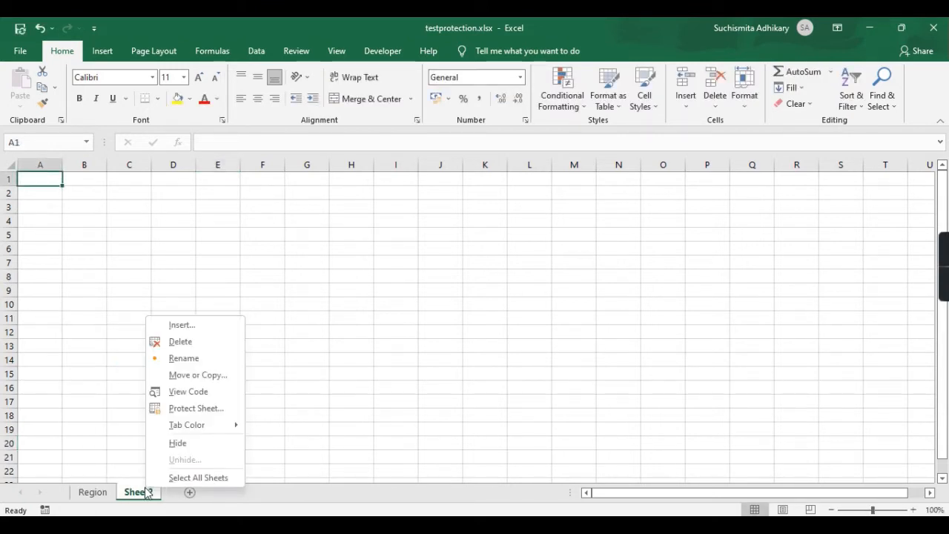
click(187, 359)
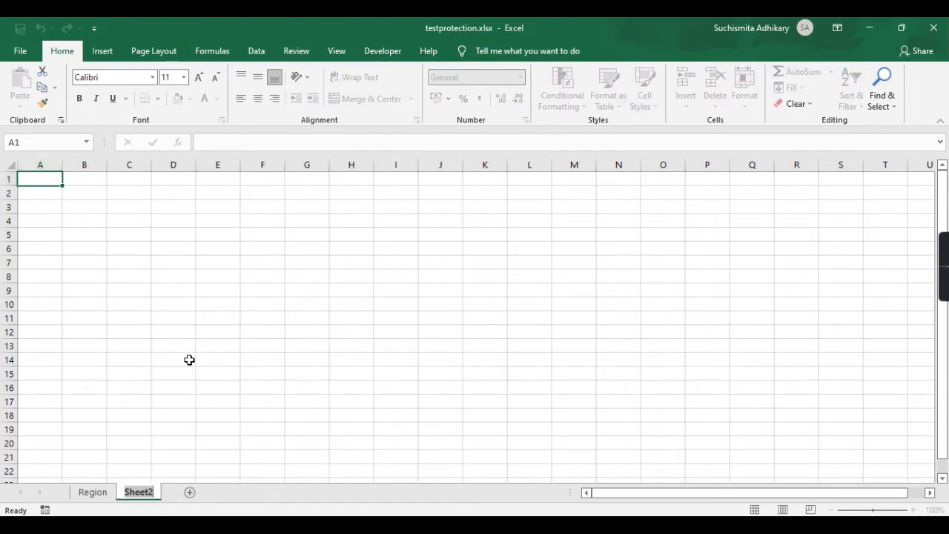
text(Countries)
key(Return)
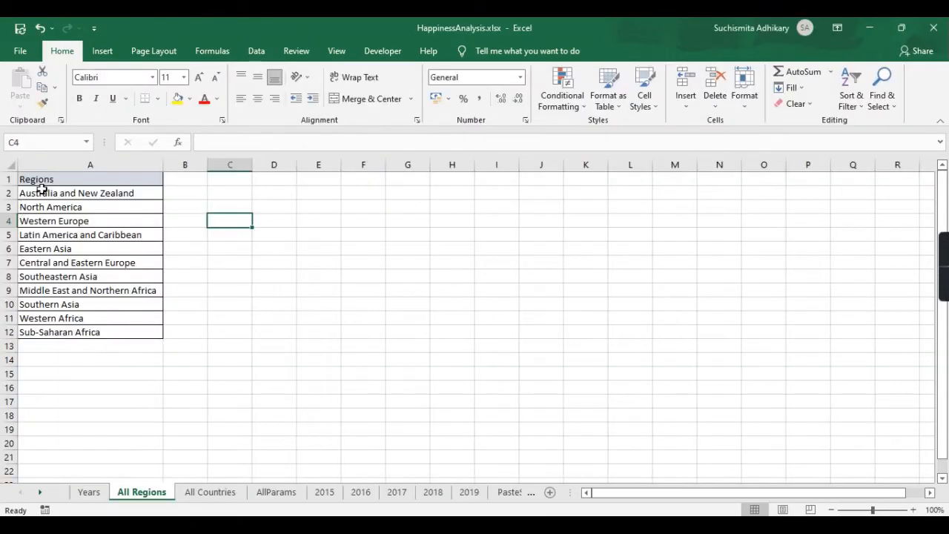
Copy the region list A1:A12 from the HappinessAnalysis workbook and return to UserDetails.
click(72, 184)
shift+click(97, 331)
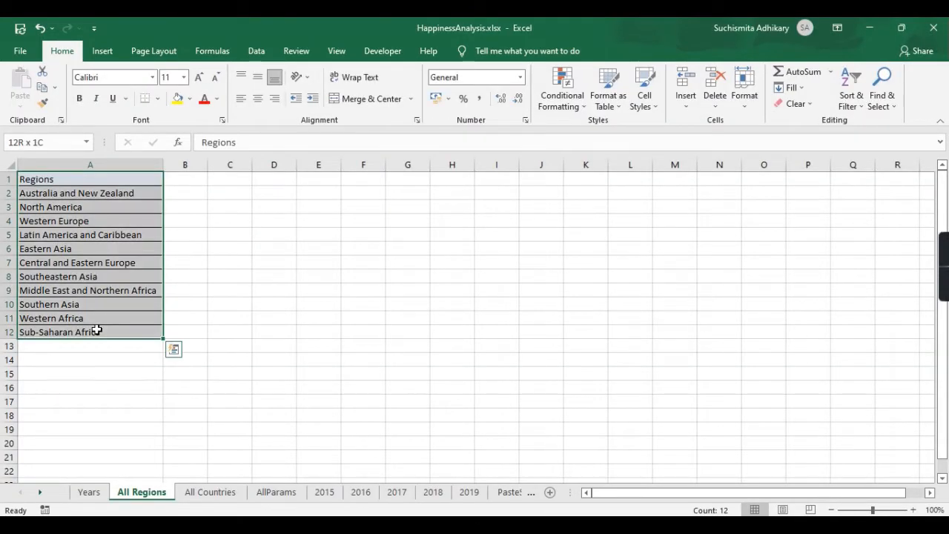
key(ctrl+c)
click(872, 28)
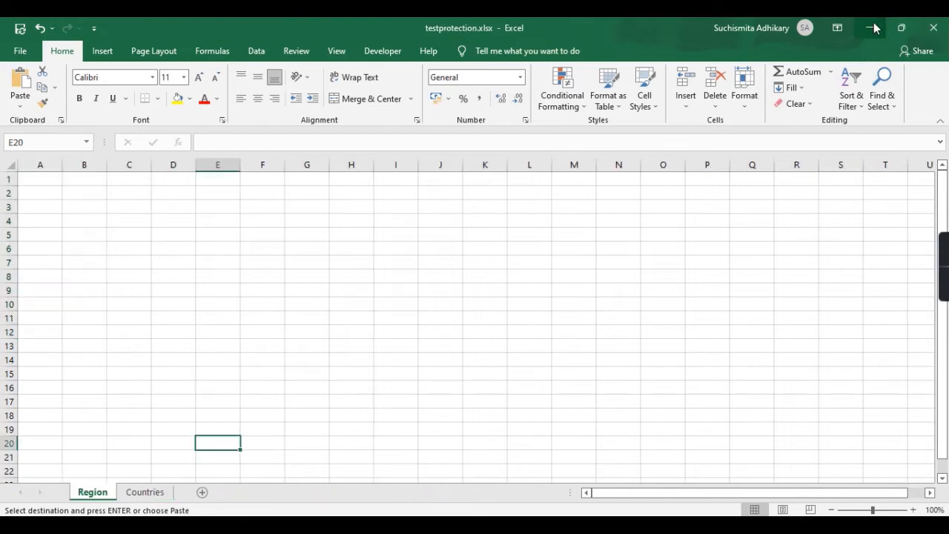
click(206, 493)
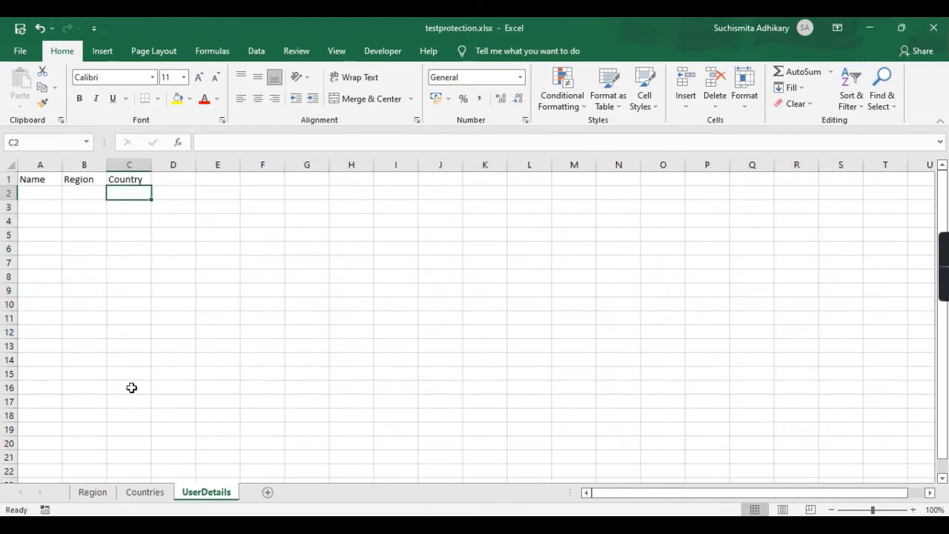
Insert a new column A headed UserID and select the four header cells A1:D1.
right_click(44, 168)
click(78, 264)
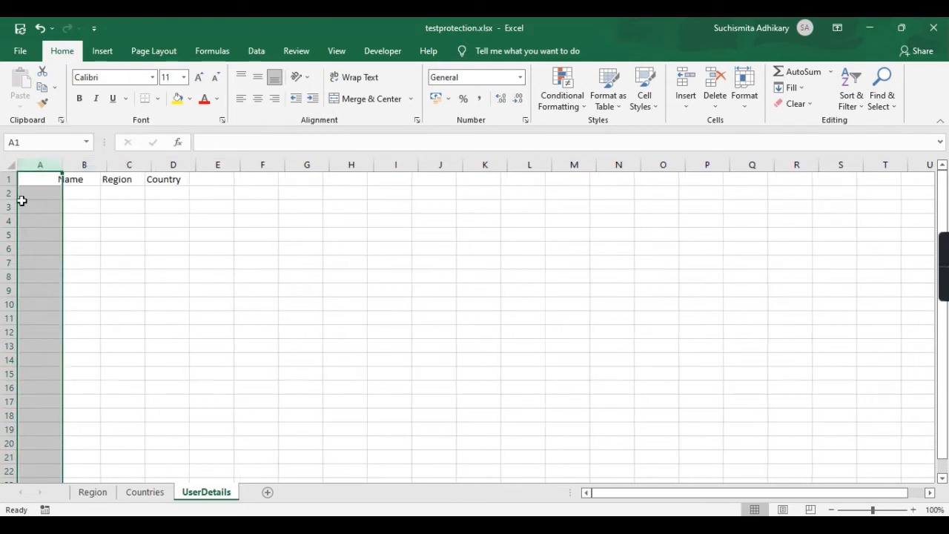
click(37, 178)
text(UserID)
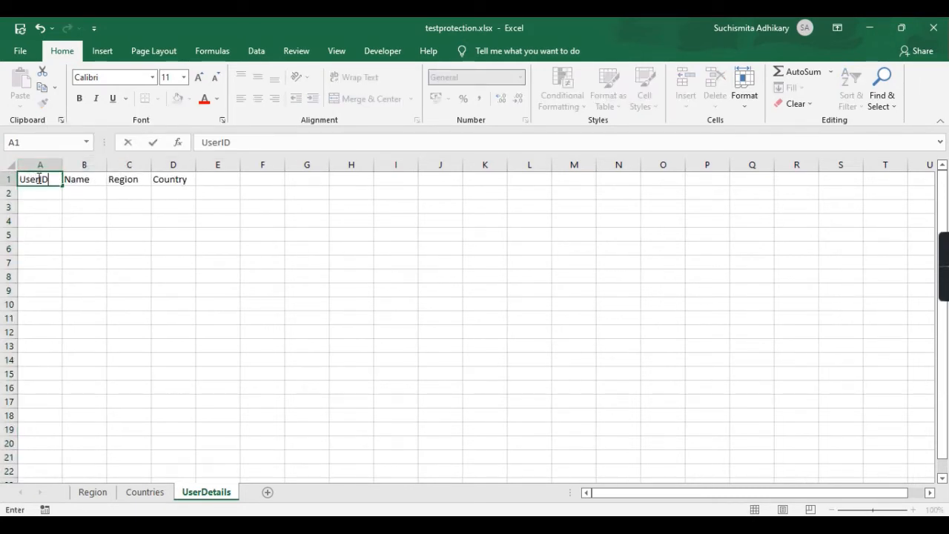
key(Return)
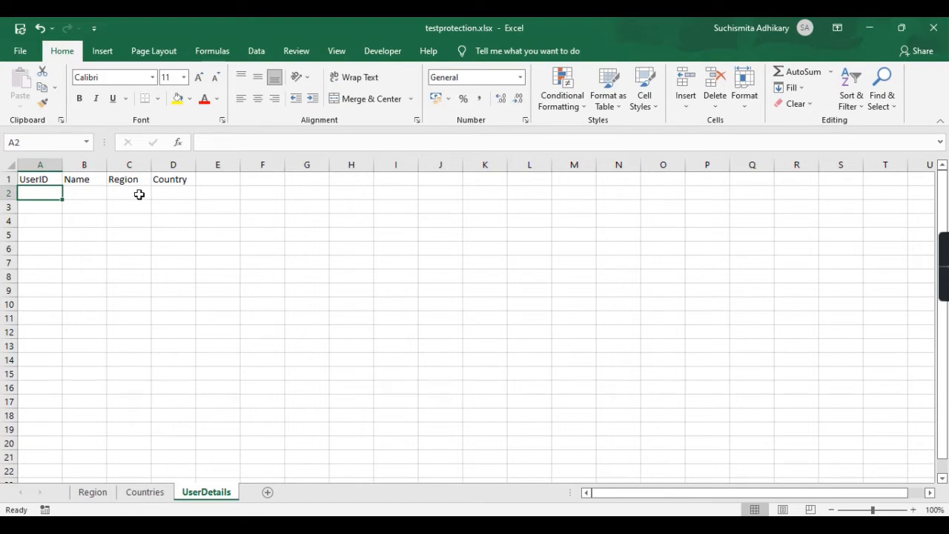
click(43, 178)
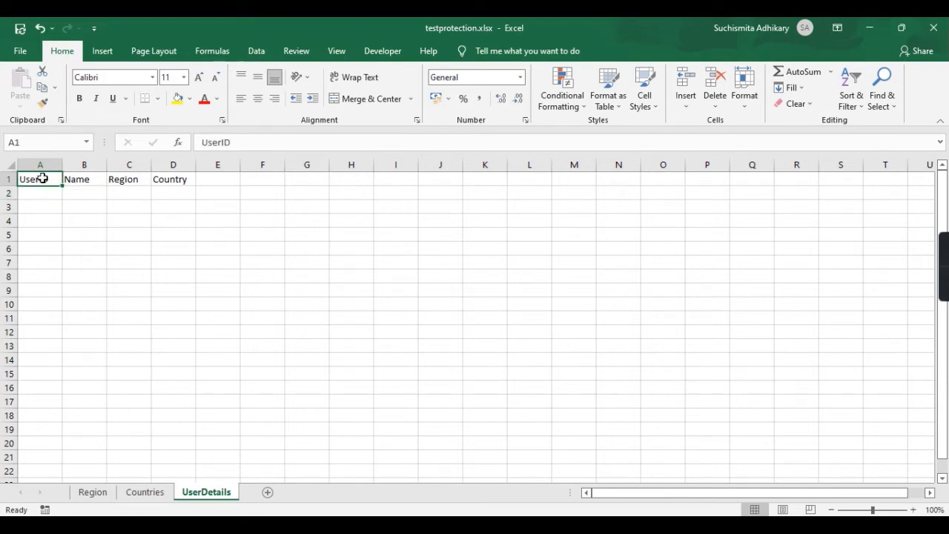
shift+click(174, 182)
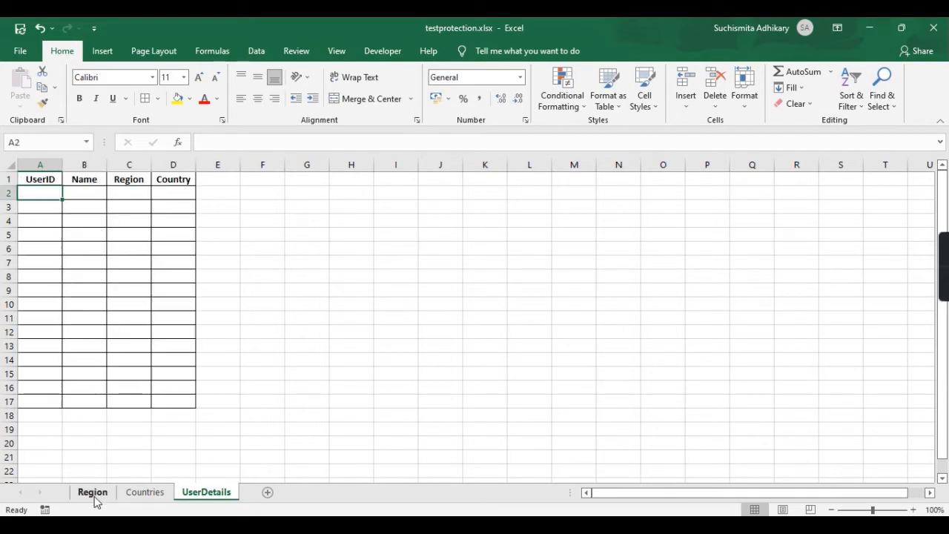
Review the Region and Countries sheets, briefly reordering the Region tab, then return to UserDetails.
click(95, 497)
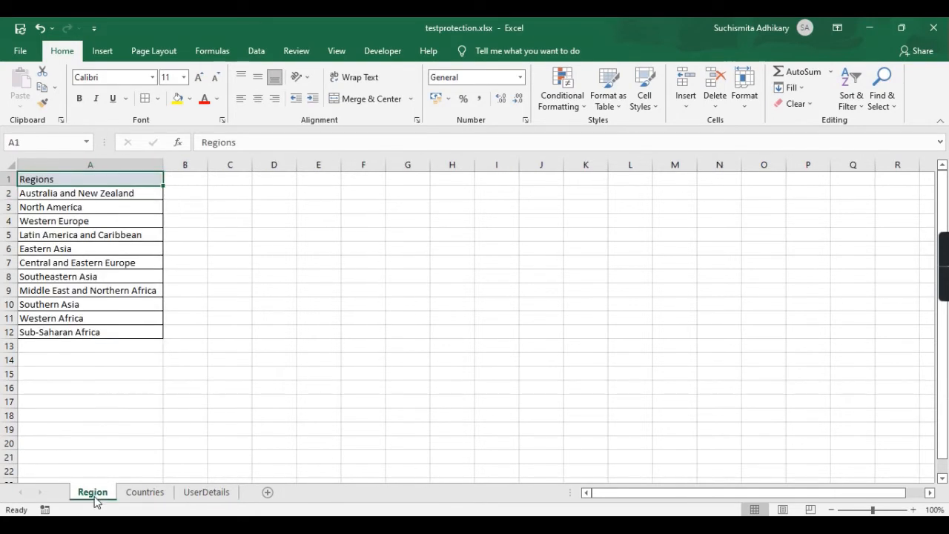
click(145, 493)
drag(110, 494, 219, 502)
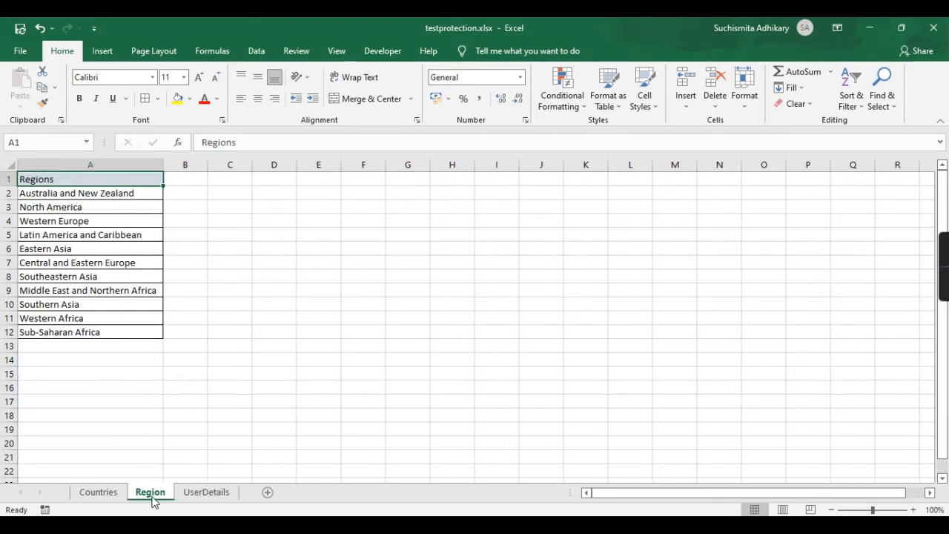
drag(153, 499, 107, 499)
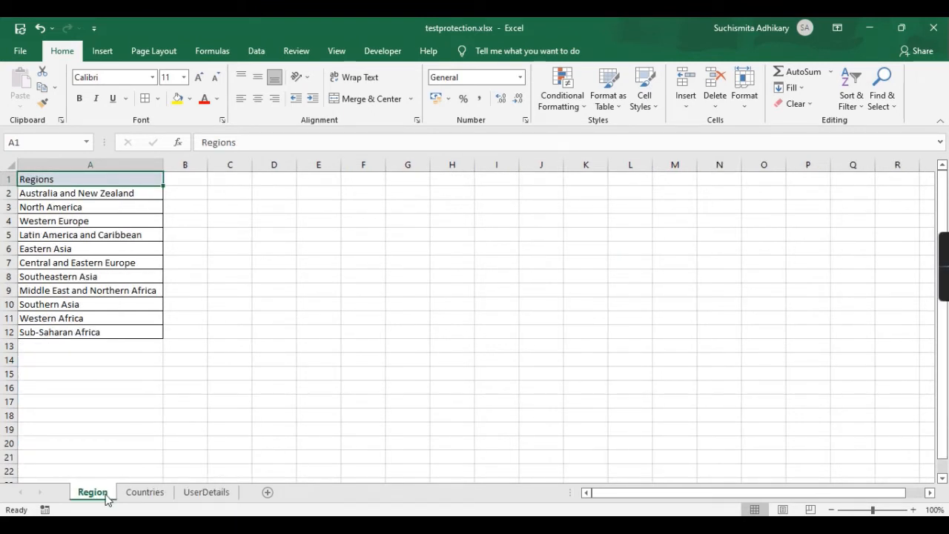
click(147, 497)
click(208, 493)
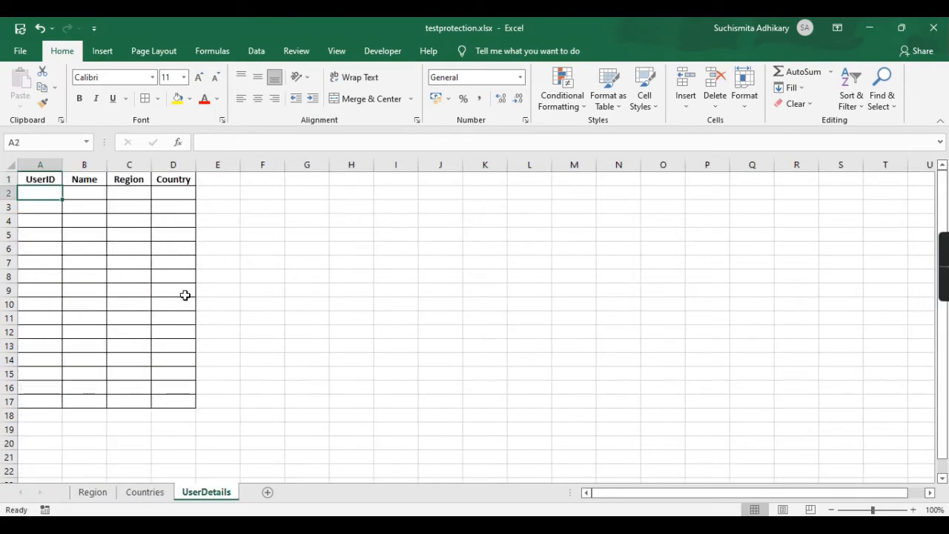
Enter the first UserID, 1, in cell A2.
click(136, 194)
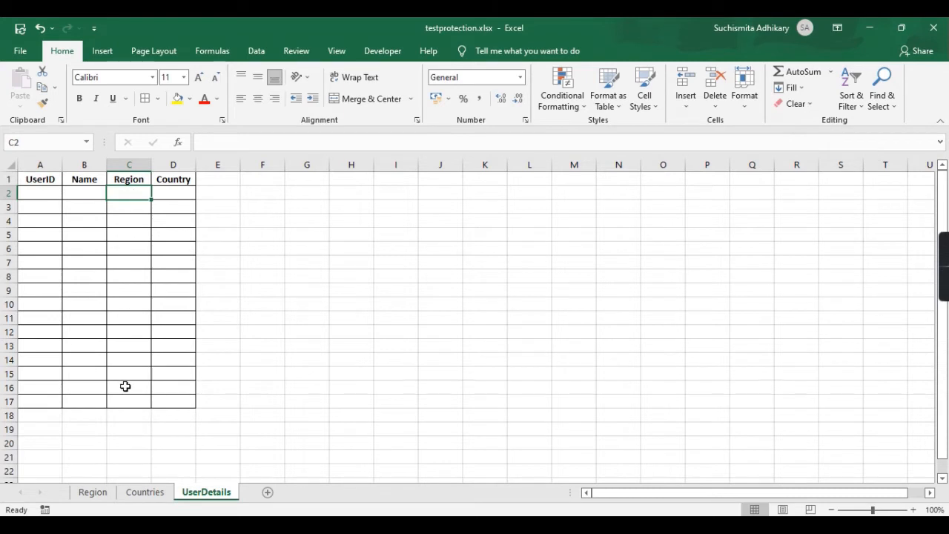
scroll(126, 386, down, 4)
scroll(125, 386, down, 18)
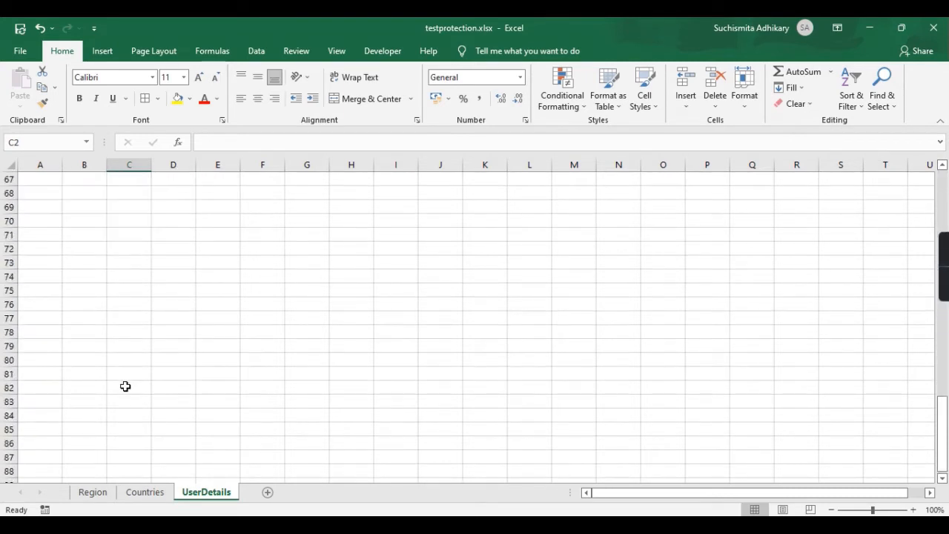
scroll(125, 386, up, 20)
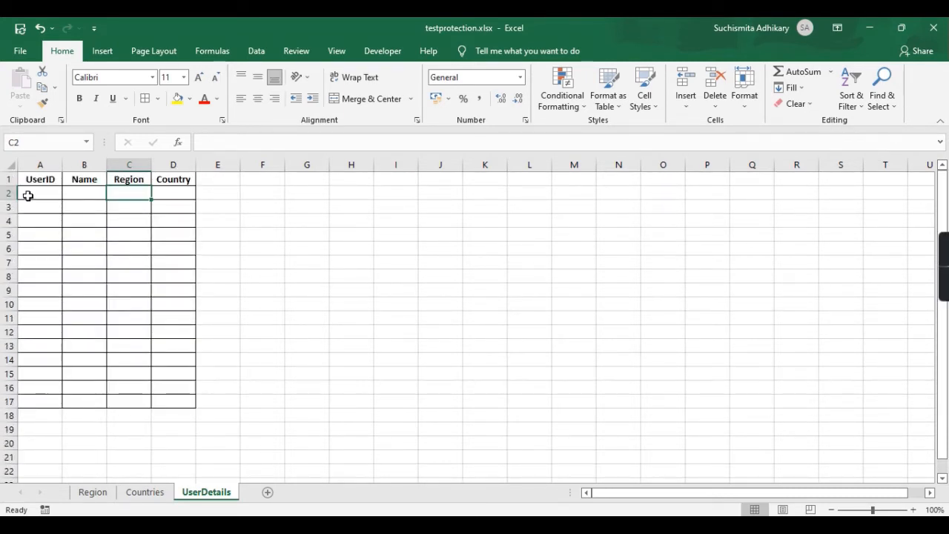
click(39, 193)
double_click(38, 194)
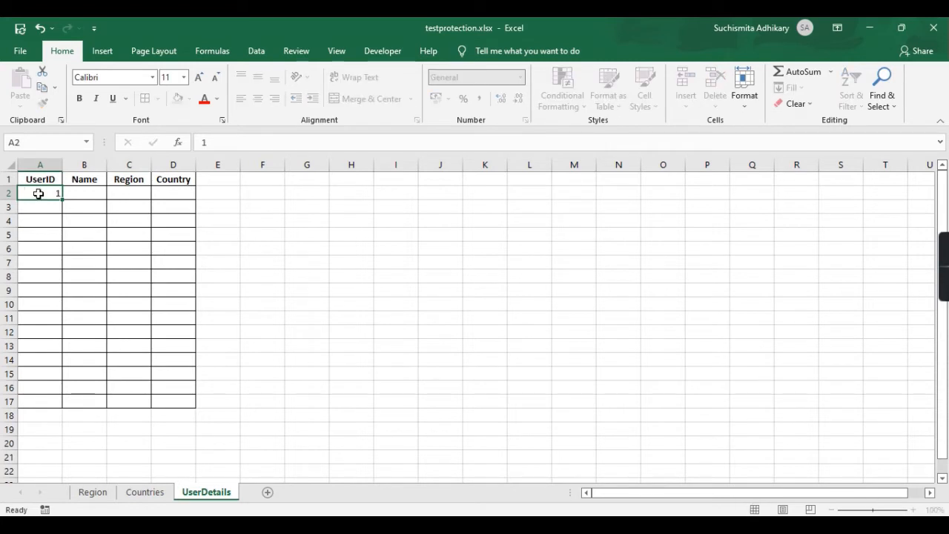
key(Return)
click(58, 191)
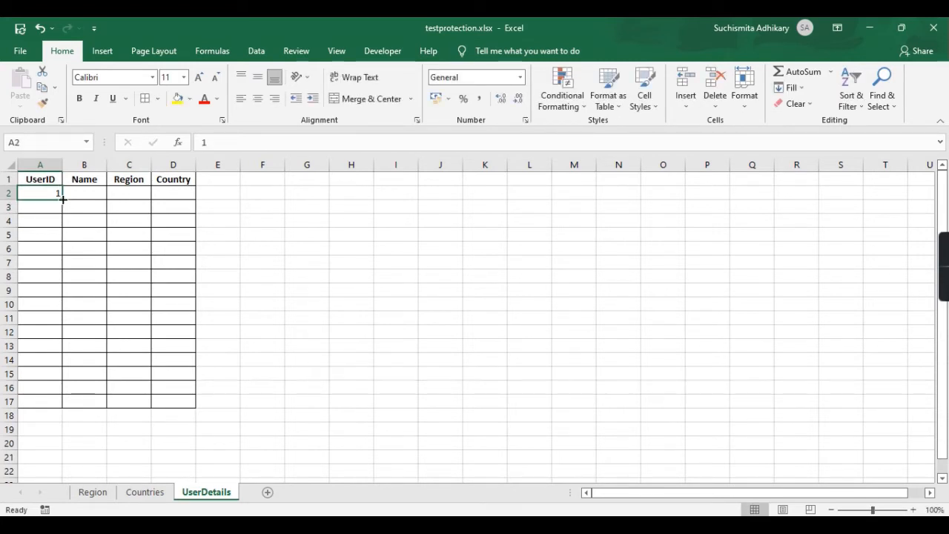
mouse_move(63, 199)
mouse_down()
mouse_move(65, 417)
mouse_move(59, 197)
mouse_move(54, 203)
mouse_up()
Enter 2 in A3 and fill the ID series down to A17.
click(52, 208)
text(52)
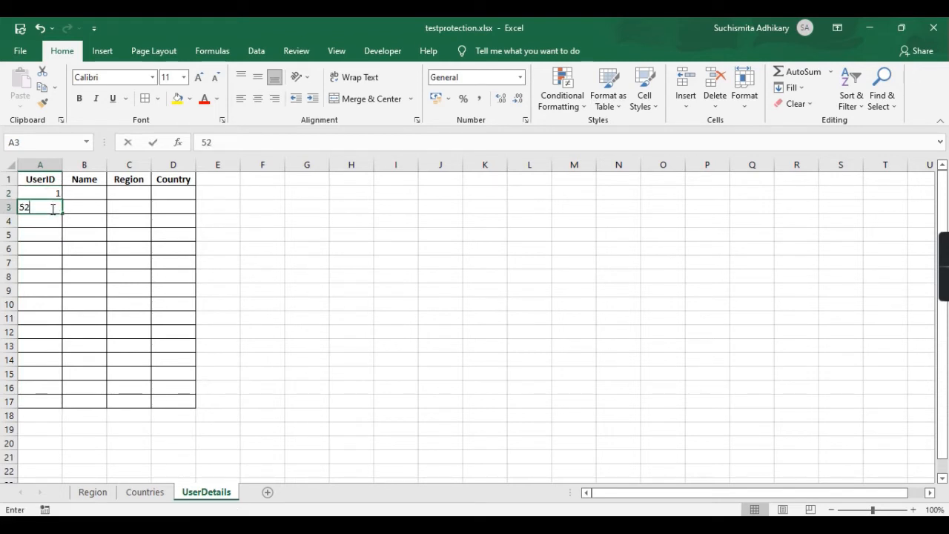
key(Return)
click(52, 191)
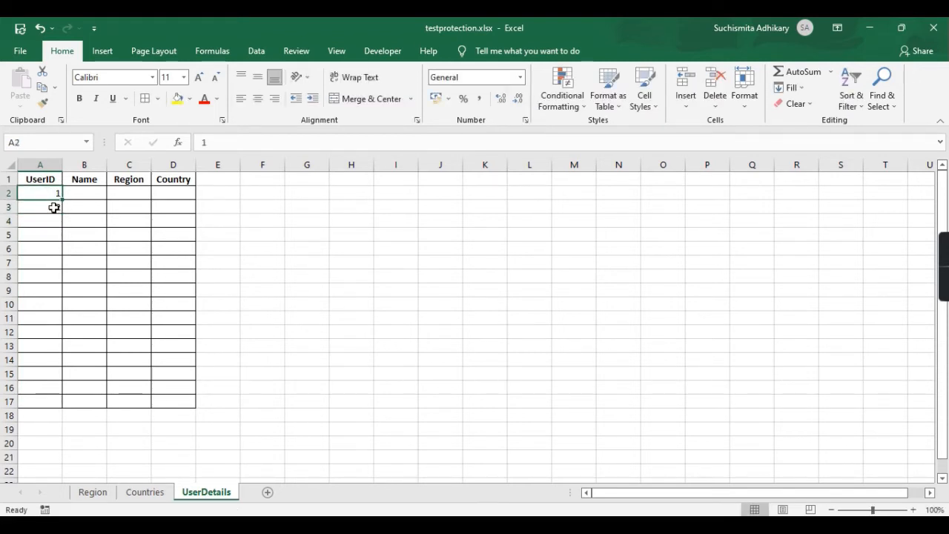
click(53, 208)
text(2)
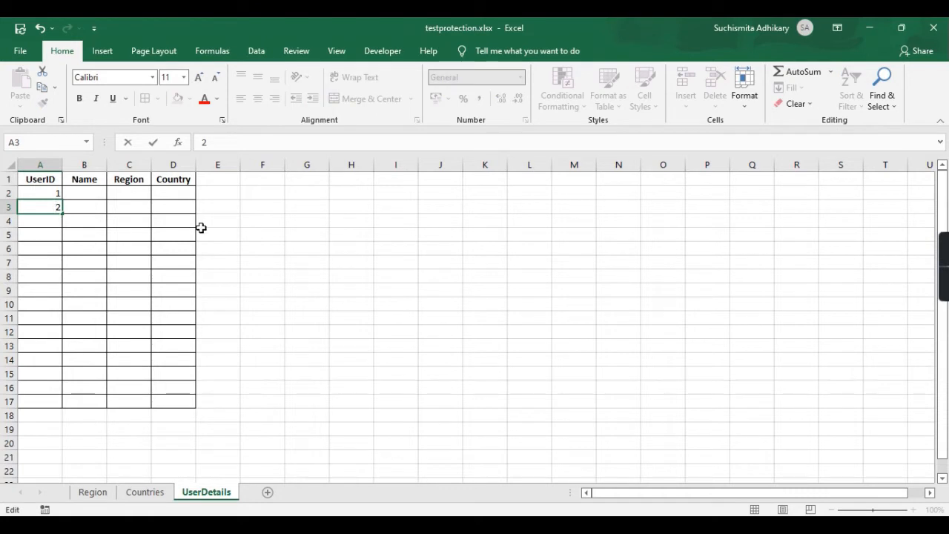
click(201, 227)
click(43, 193)
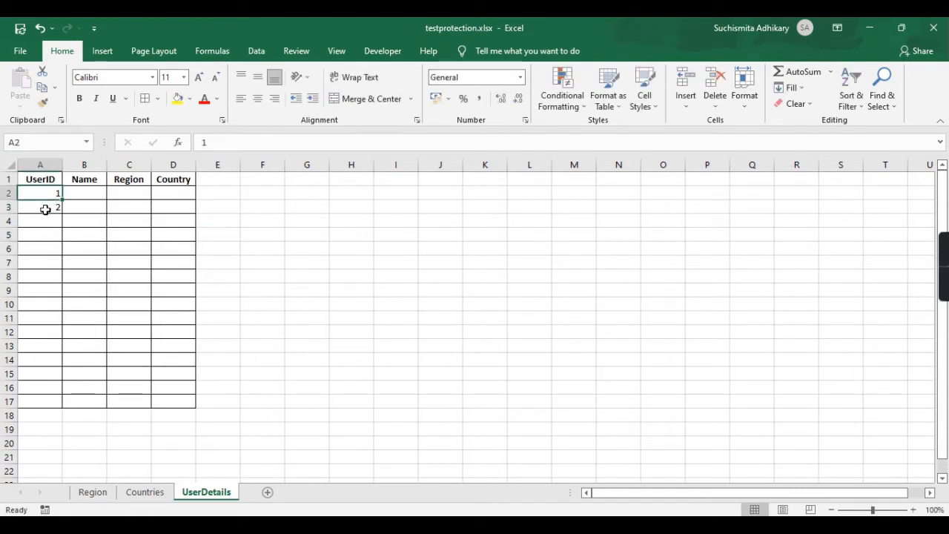
drag(45, 209, 52, 415)
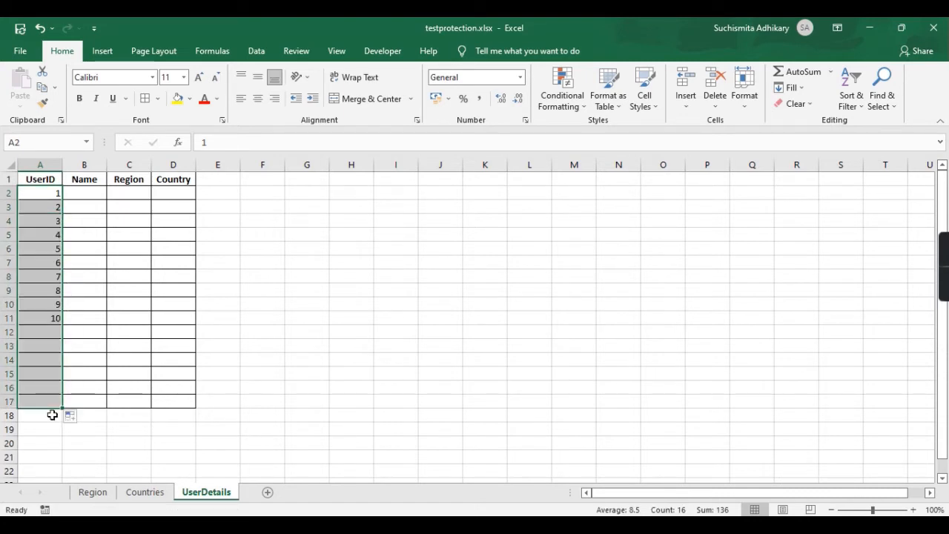
Select the Region cells C2 to C17.
click(99, 193)
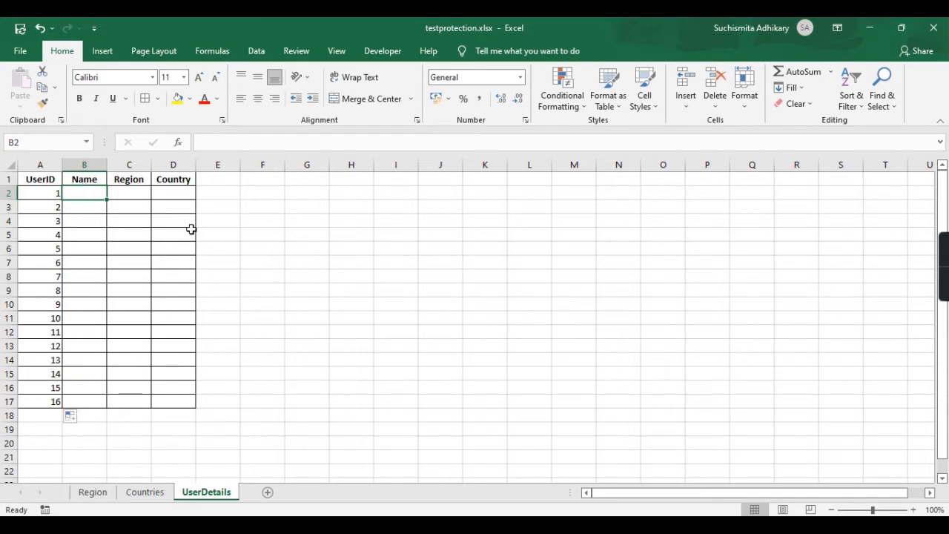
click(137, 194)
shift+click(131, 399)
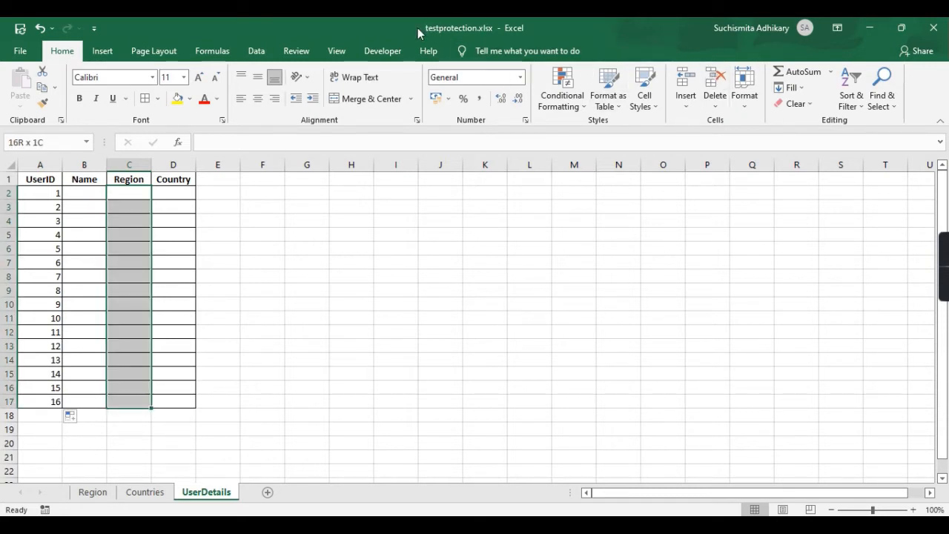
Restrict C2:C17 to a List validation sourced from =Region!$A$2:$A$12.
click(266, 53)
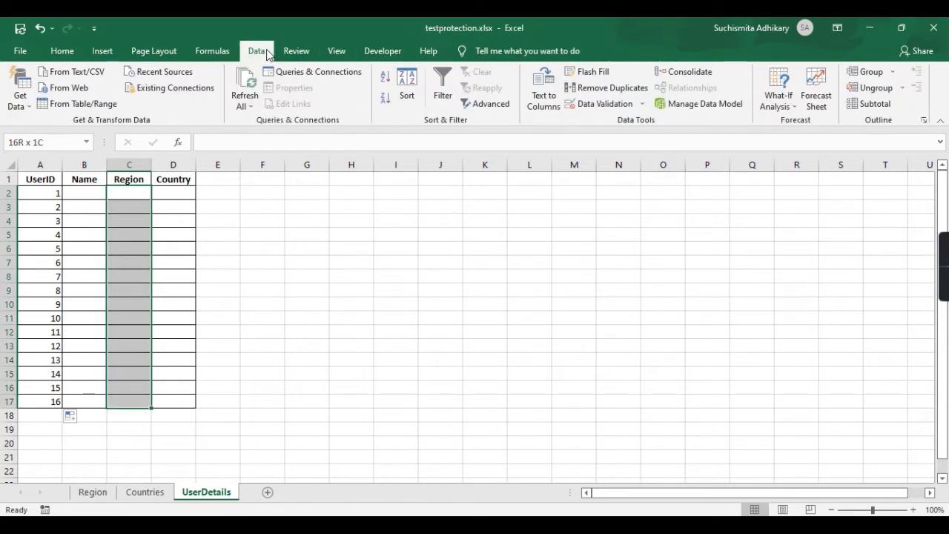
click(597, 104)
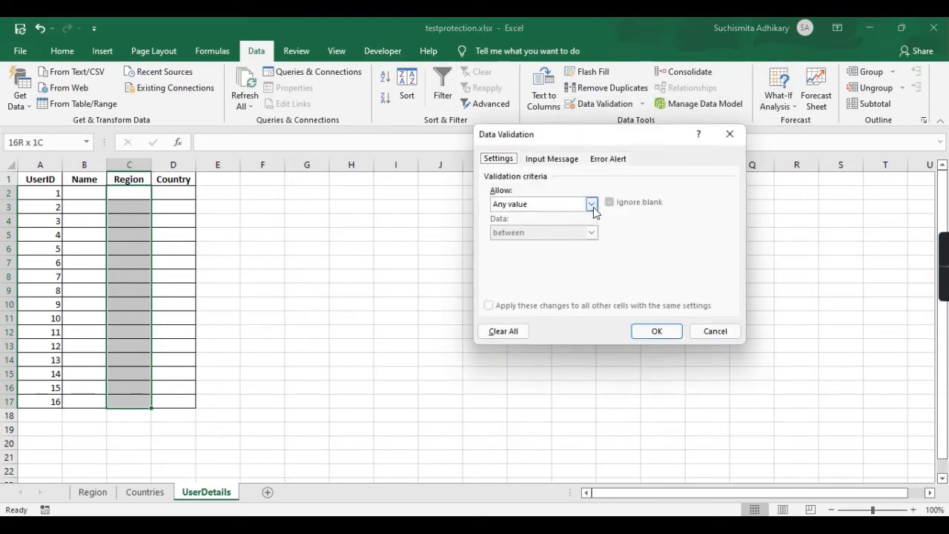
click(593, 206)
click(511, 245)
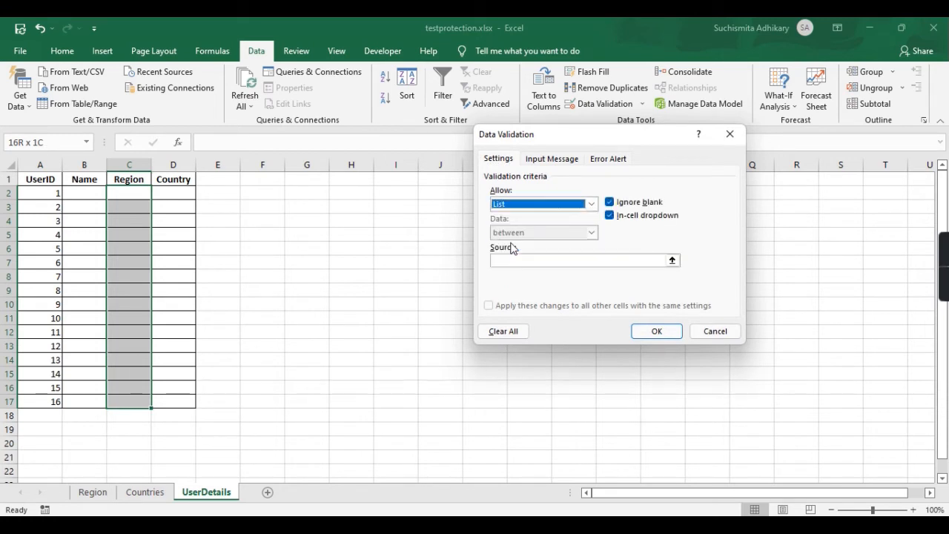
click(673, 261)
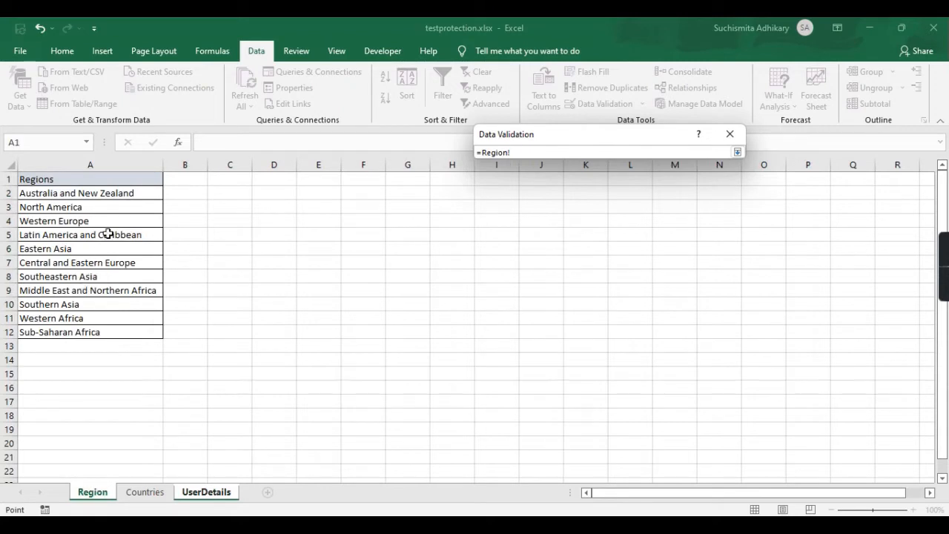
click(126, 190)
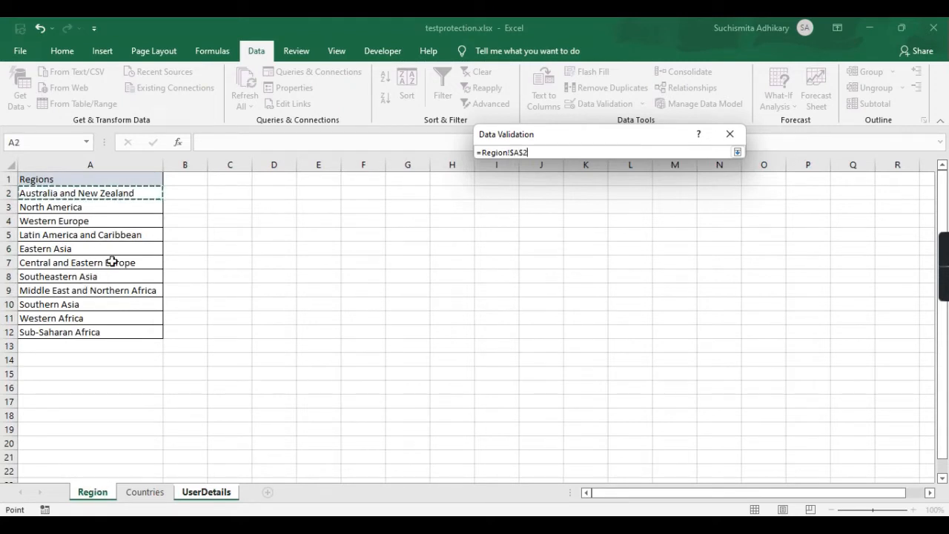
shift+click(89, 331)
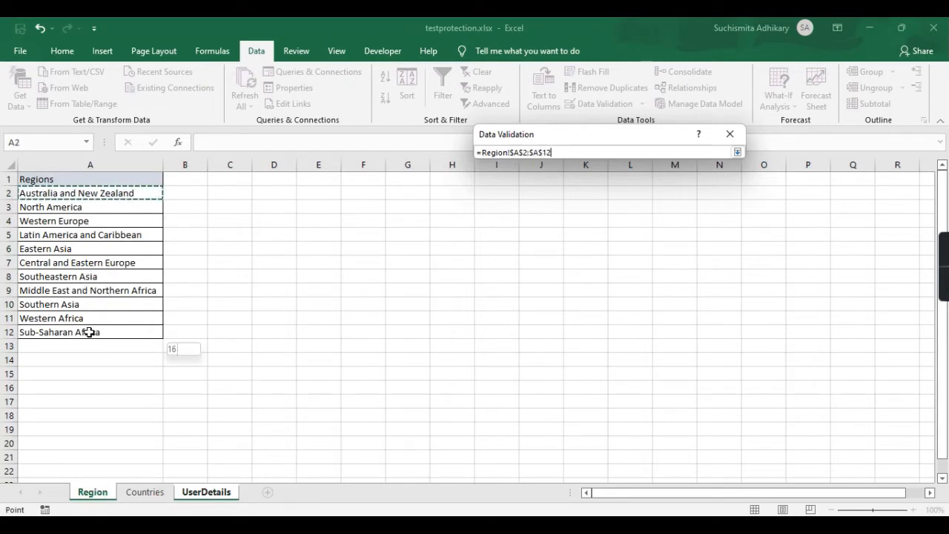
click(737, 152)
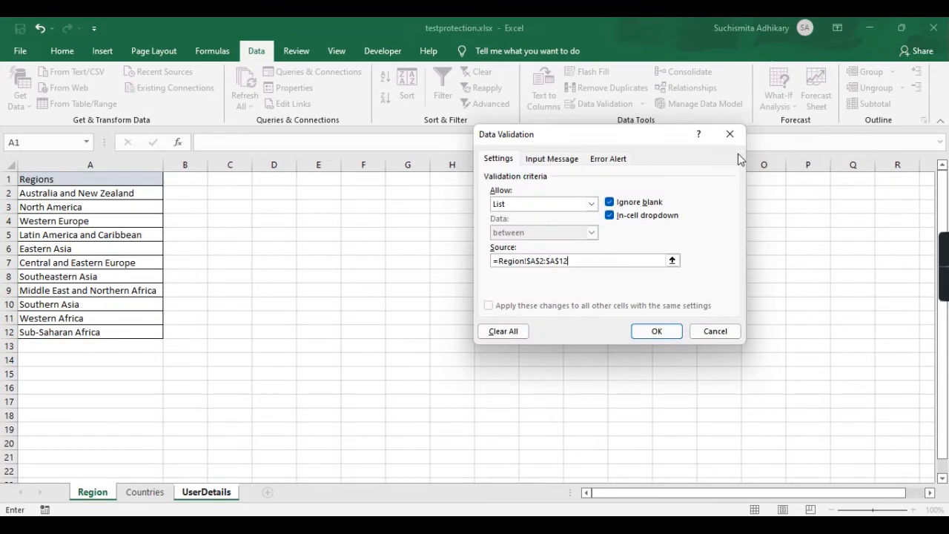
click(657, 331)
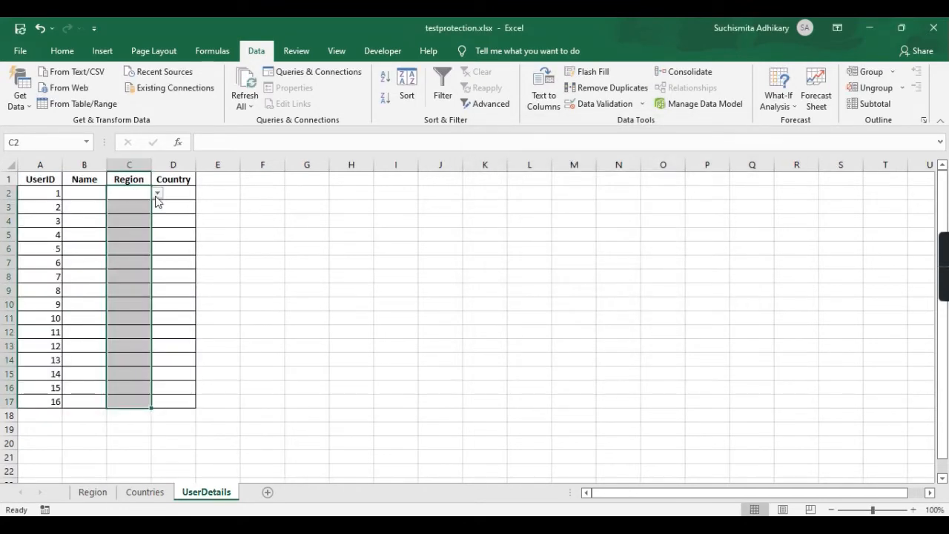
click(157, 192)
click(134, 232)
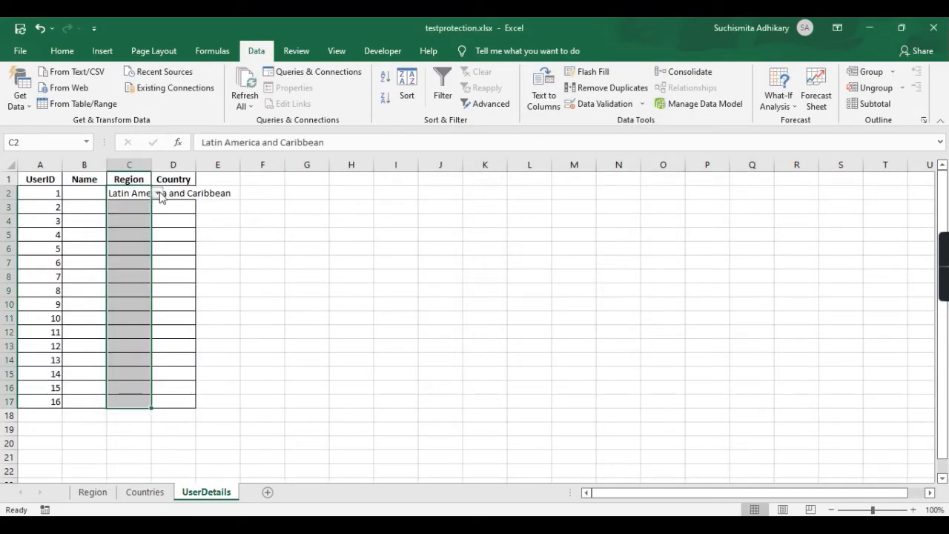
click(157, 192)
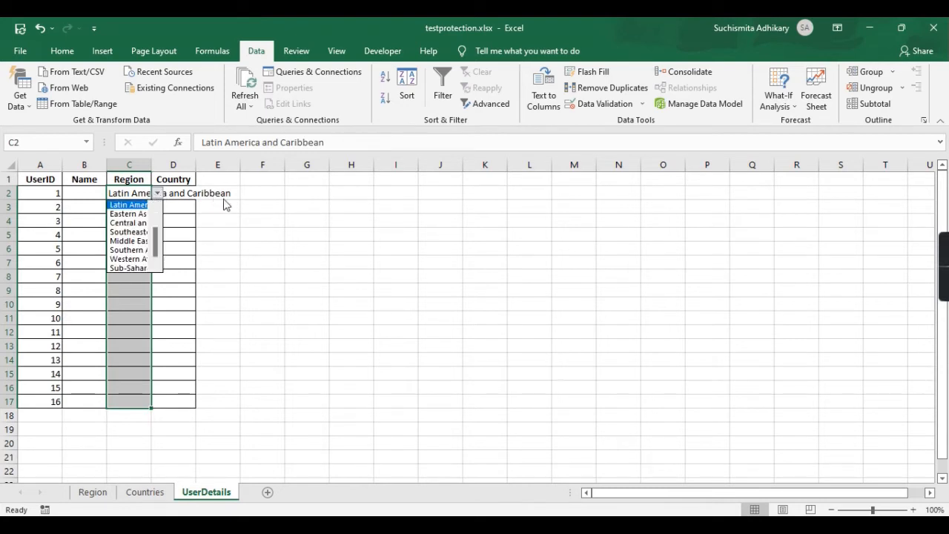
click(227, 200)
click(127, 190)
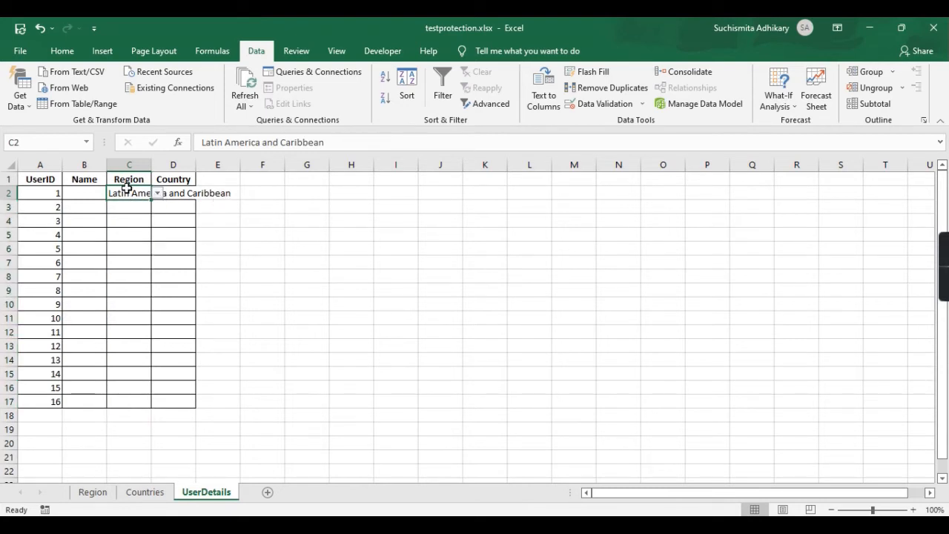
key(Delete)
click(318, 193)
click(184, 194)
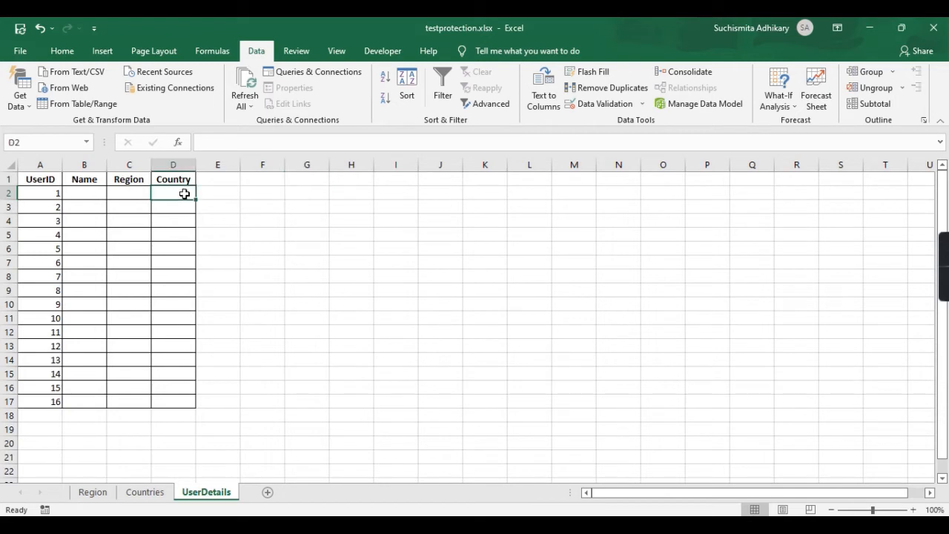
drag(184, 194, 176, 399)
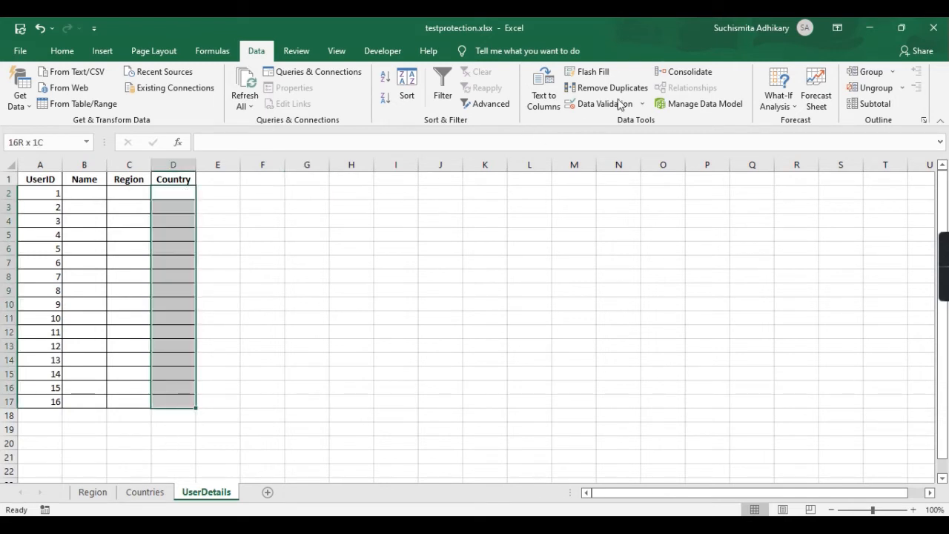
click(280, 223)
drag(183, 195, 205, 196)
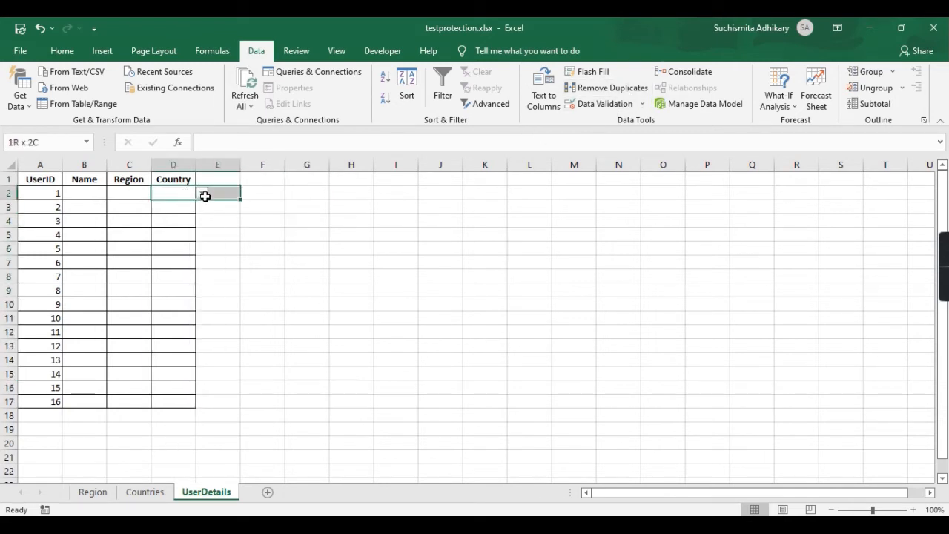
click(202, 193)
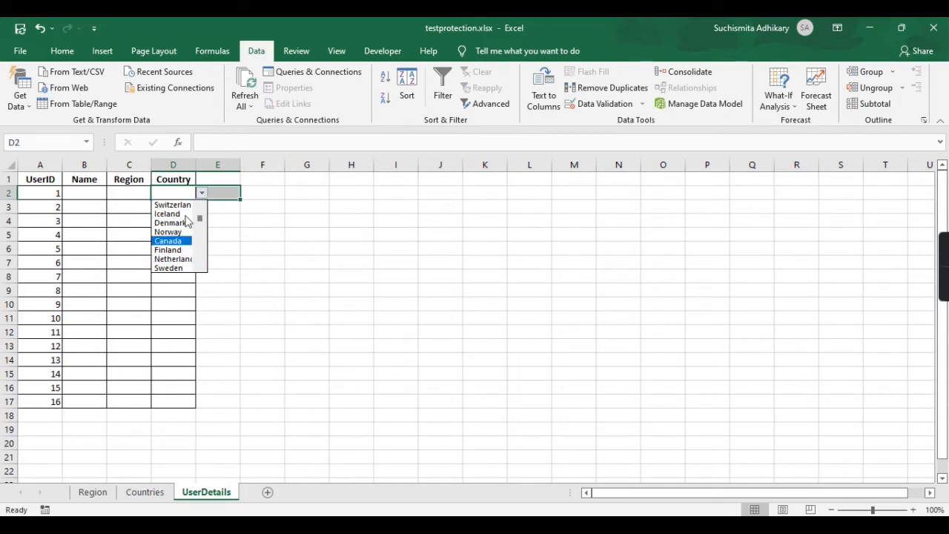
click(202, 193)
click(334, 312)
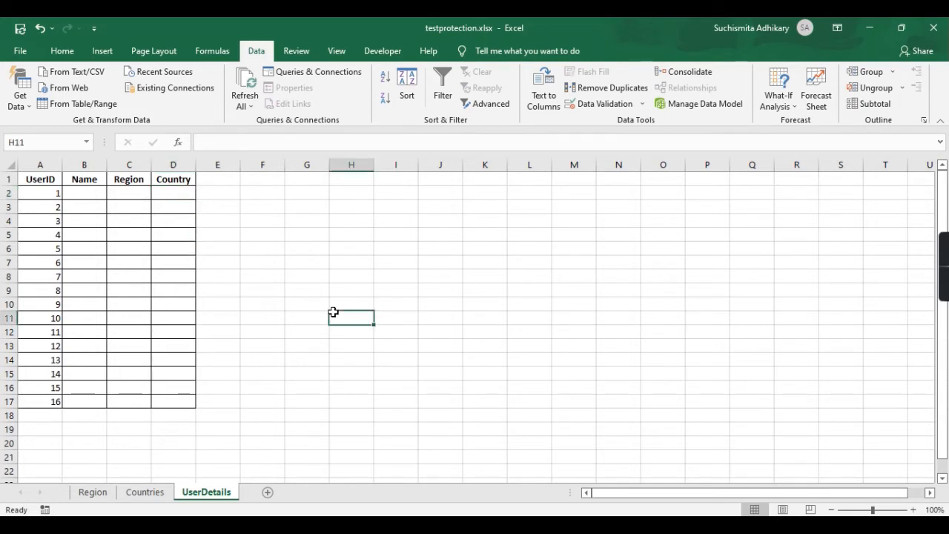
click(39, 181)
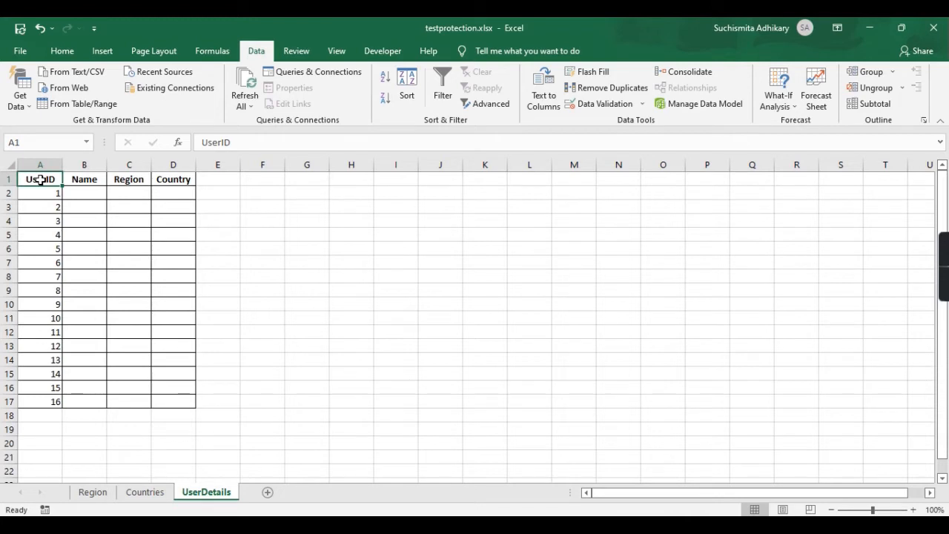
On the Region sheet, test editing cell A2 and leave it unchanged.
click(90, 494)
click(145, 494)
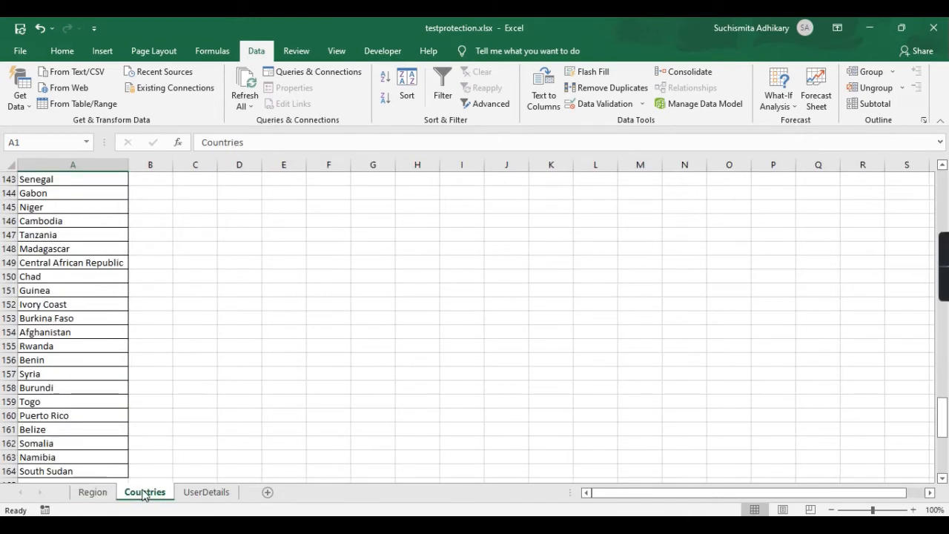
click(92, 492)
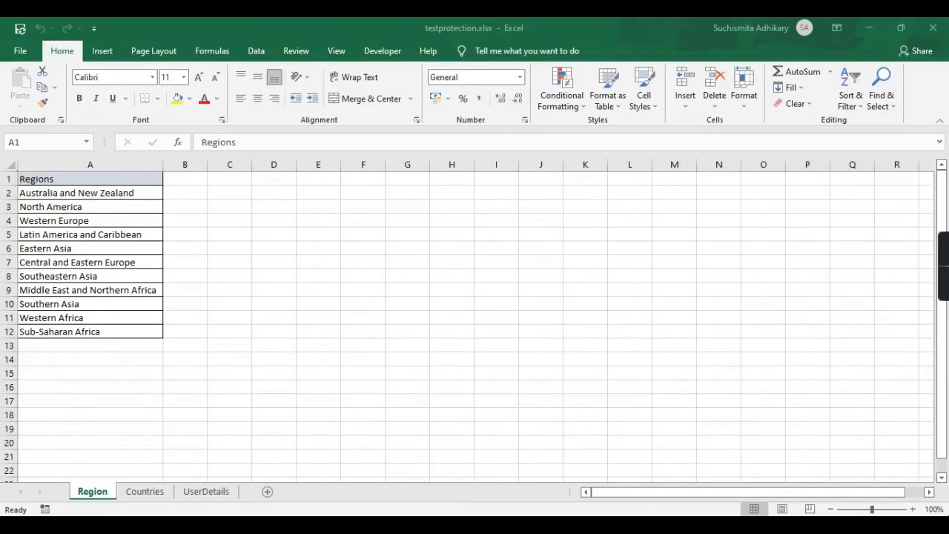
double_click(97, 194)
click(116, 194)
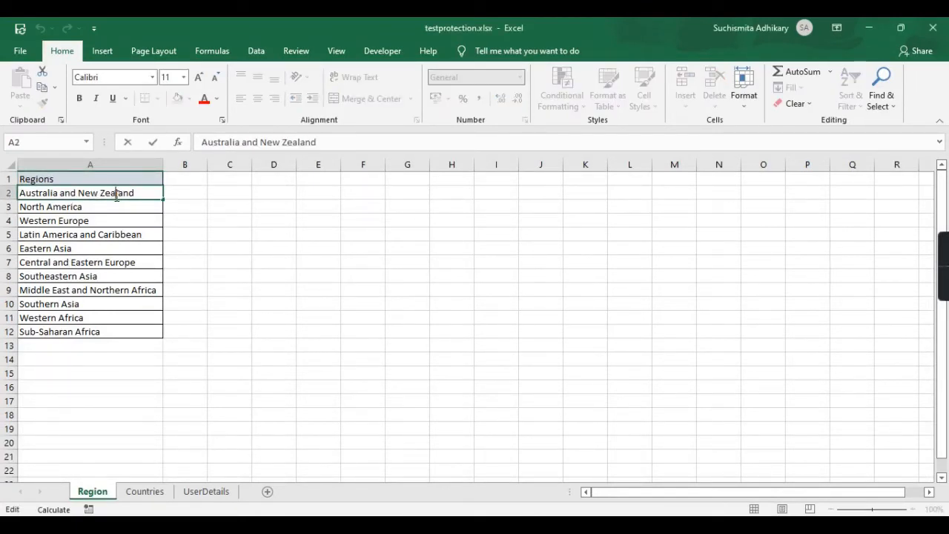
click(94, 229)
key(ctrl+Home)
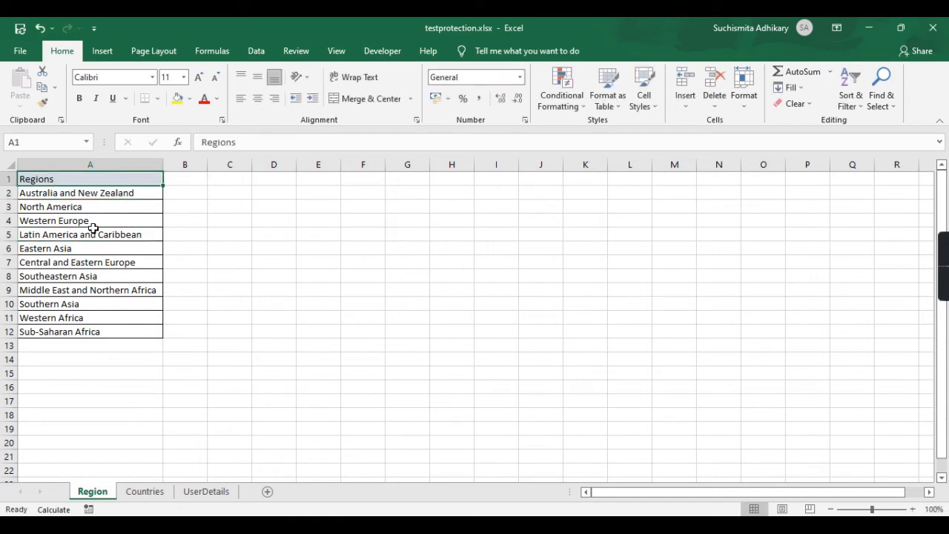
Delete the last letter of Western Europe in A4, then cycle through the tabs back to Region.
double_click(129, 219)
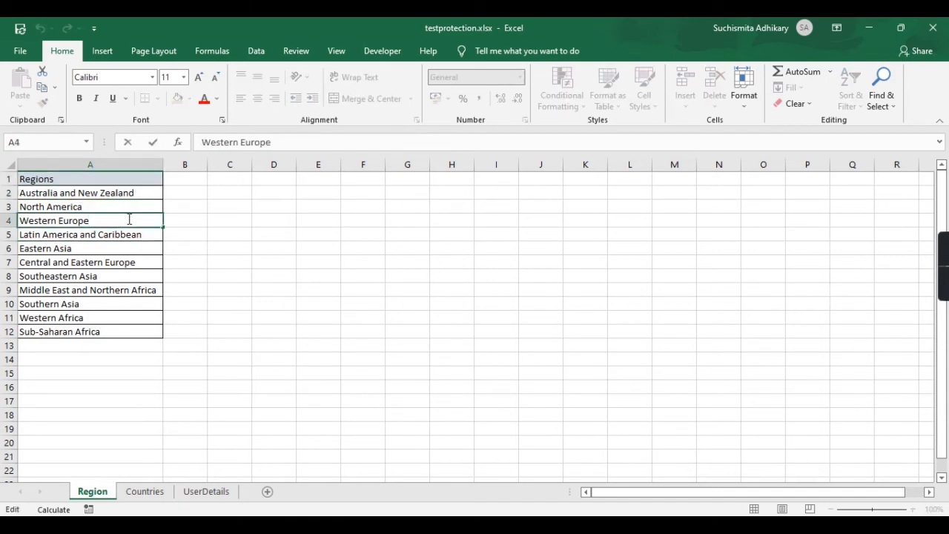
key(BackSpace)
key(Return)
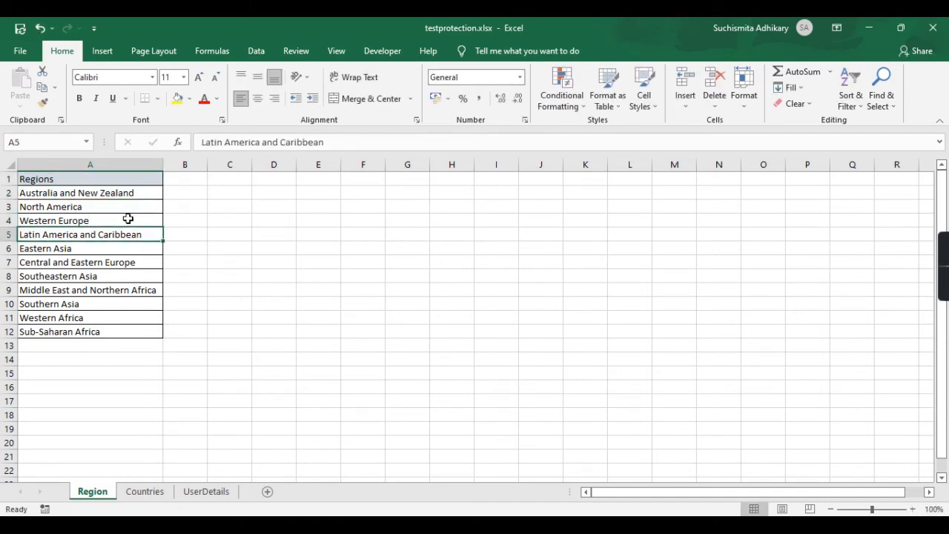
click(189, 400)
click(143, 491)
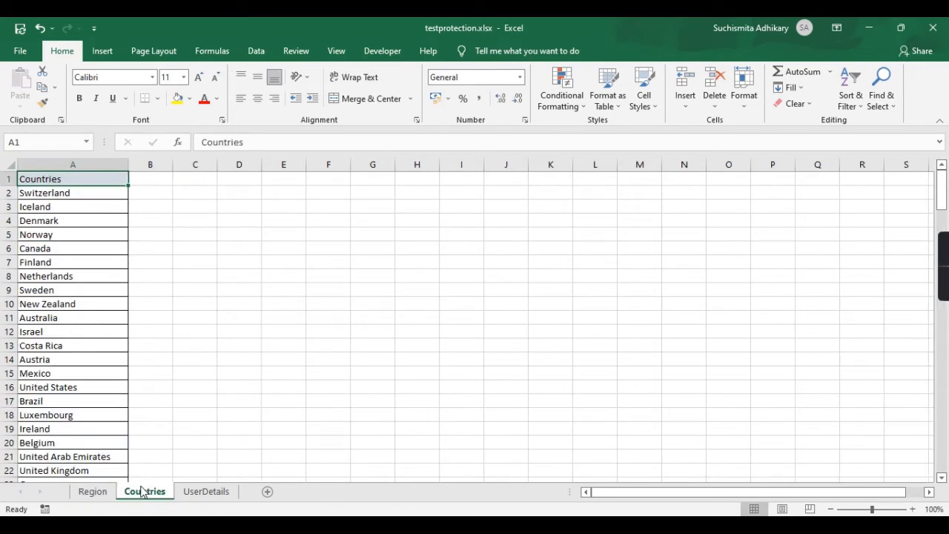
click(205, 491)
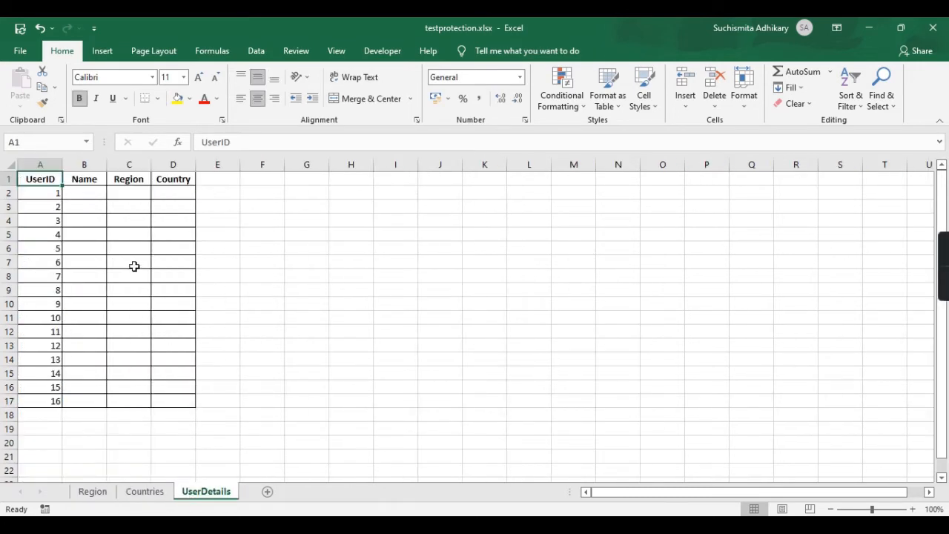
click(110, 492)
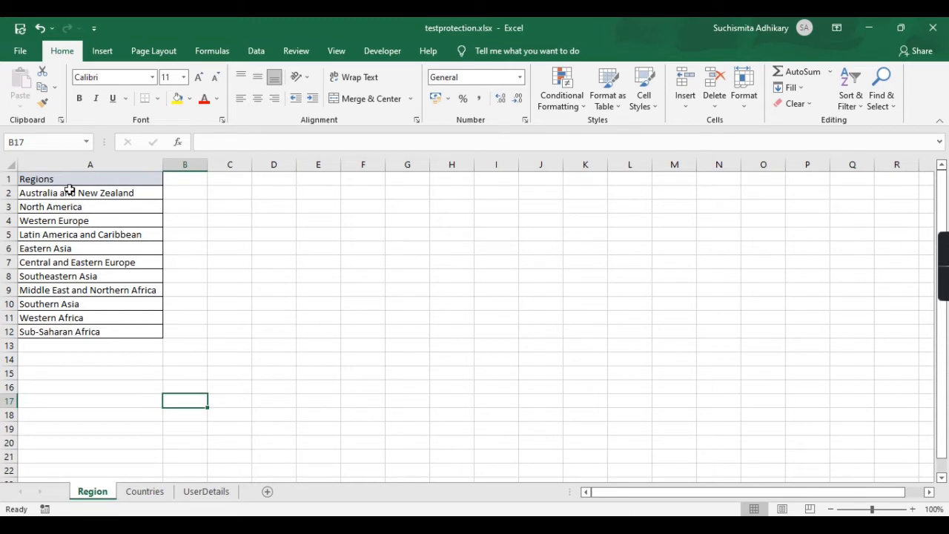
Protect the Region sheet with a password, allowing only selection of locked and unlocked cells.
click(104, 183)
right_click(109, 492)
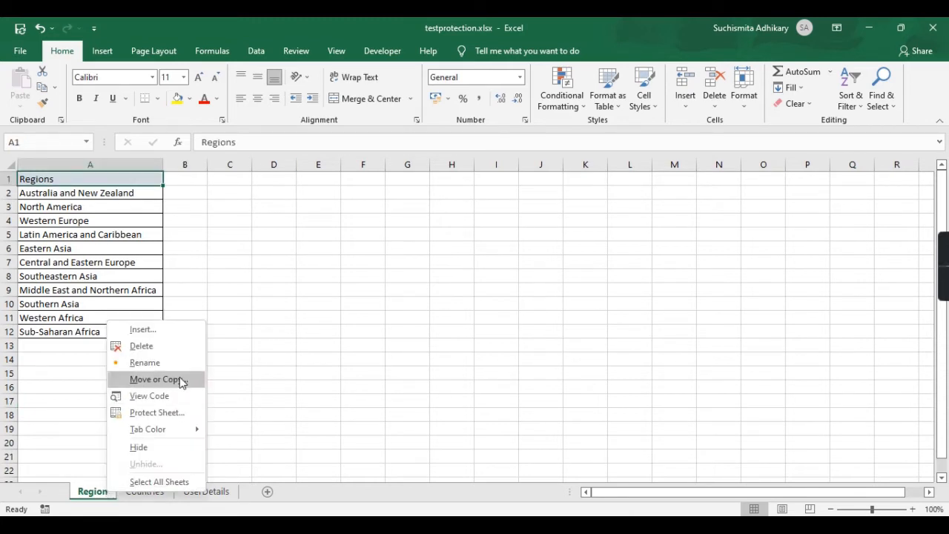
mouse_move(156, 439)
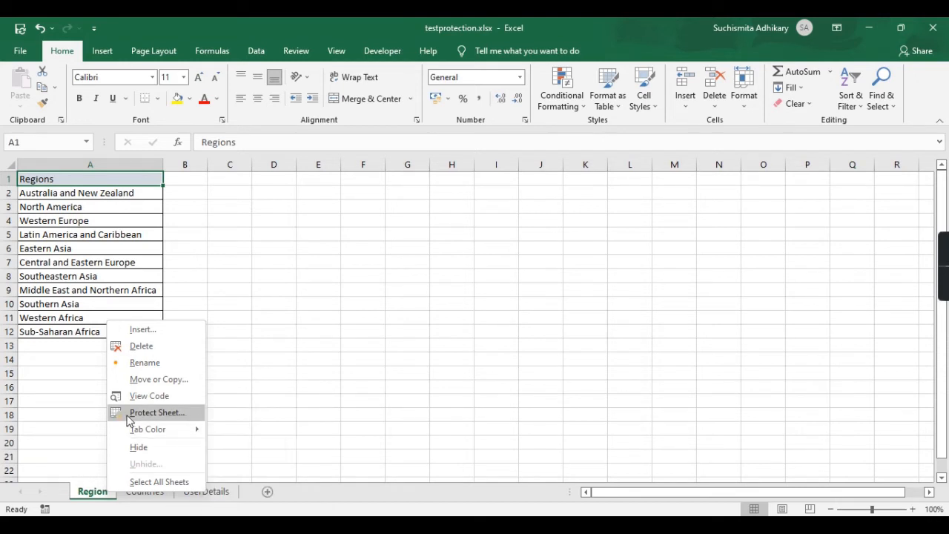
click(175, 414)
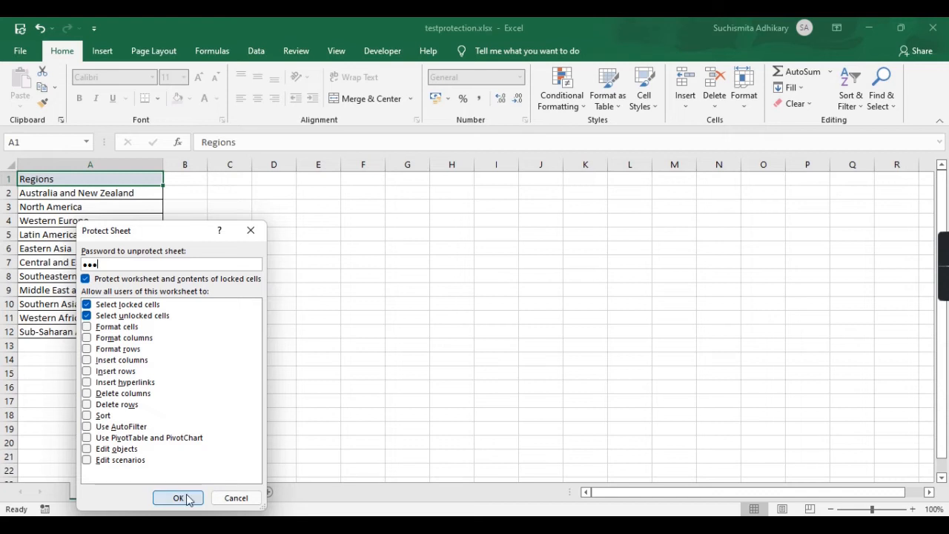
click(179, 498)
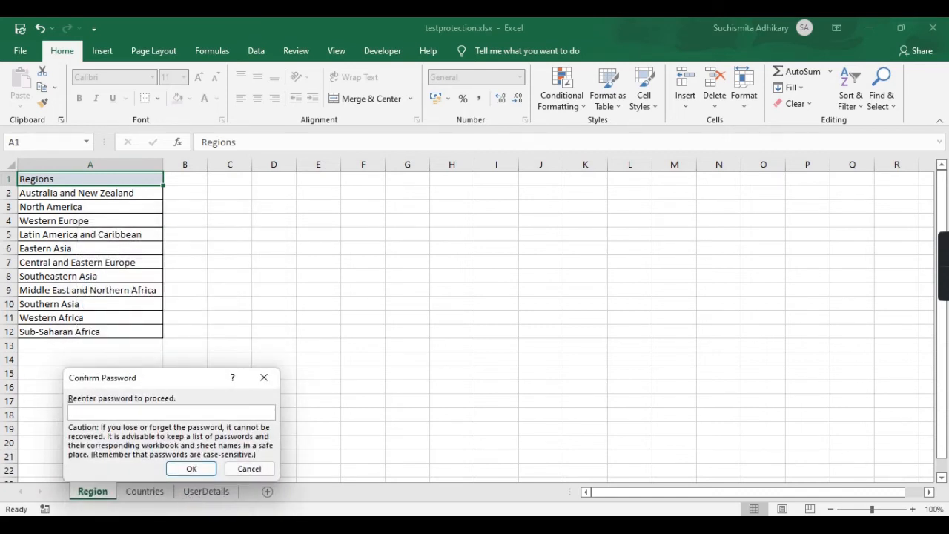
text(123)
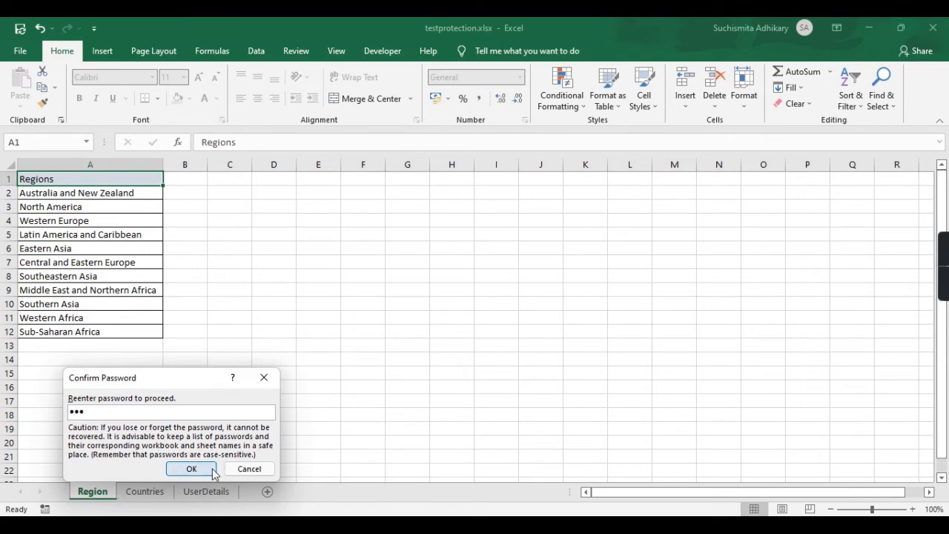
click(205, 468)
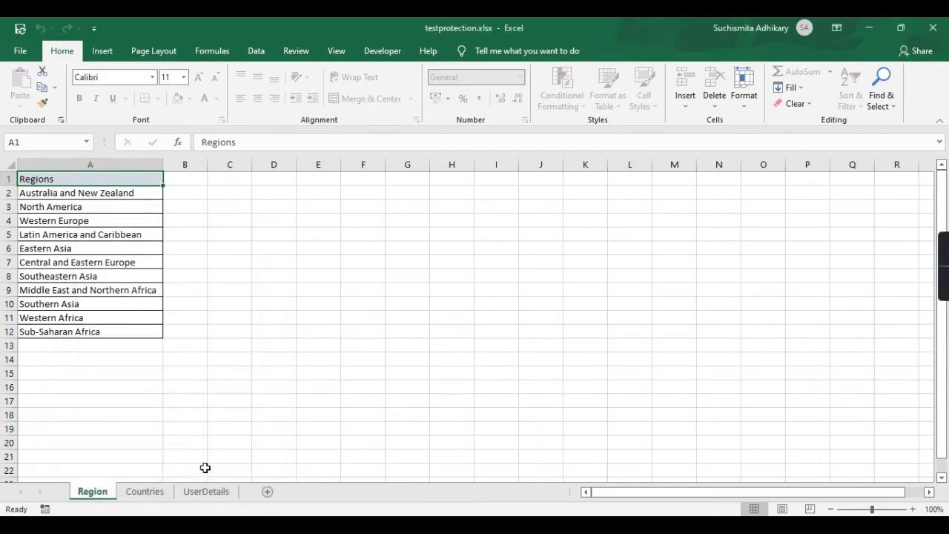
click(269, 239)
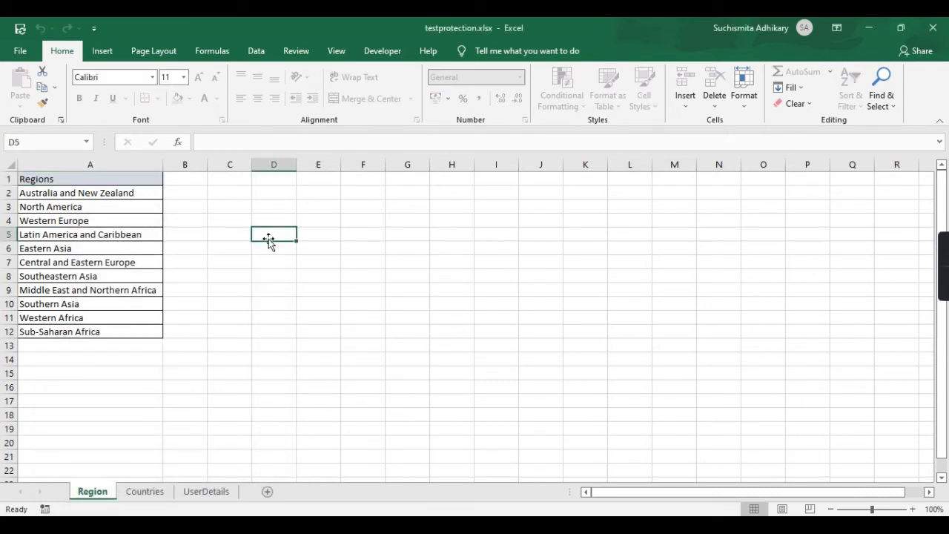
Try editing A3 and clearing A5 on Region, dismissing each protected-sheet warning.
click(328, 235)
click(106, 211)
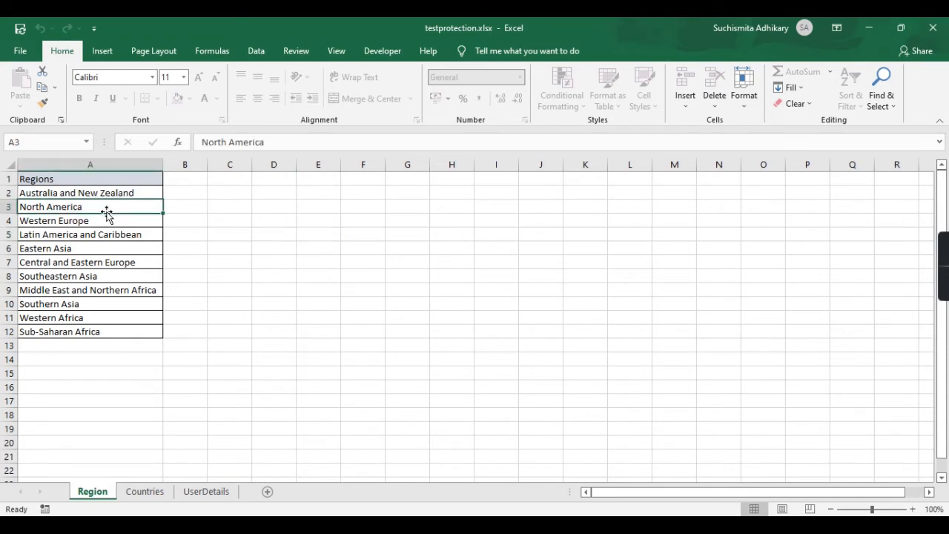
double_click(120, 210)
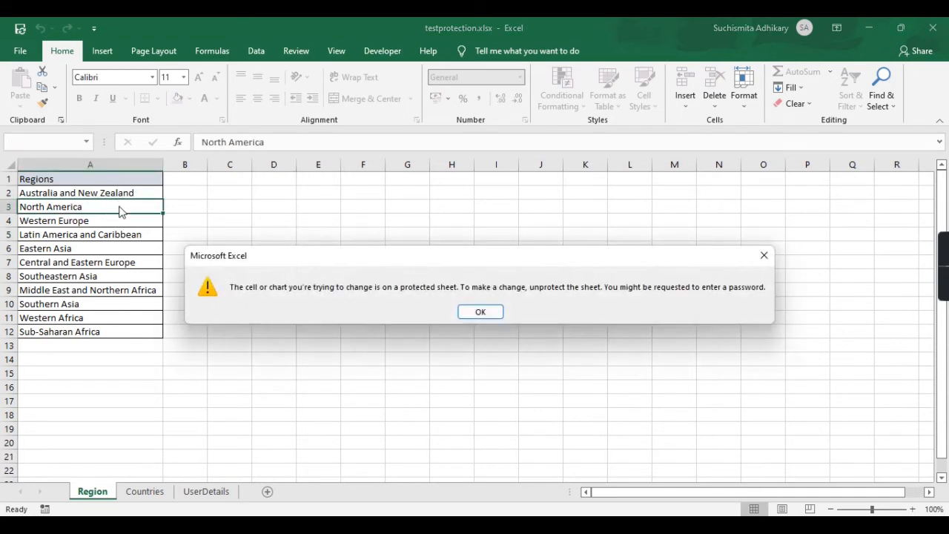
click(482, 313)
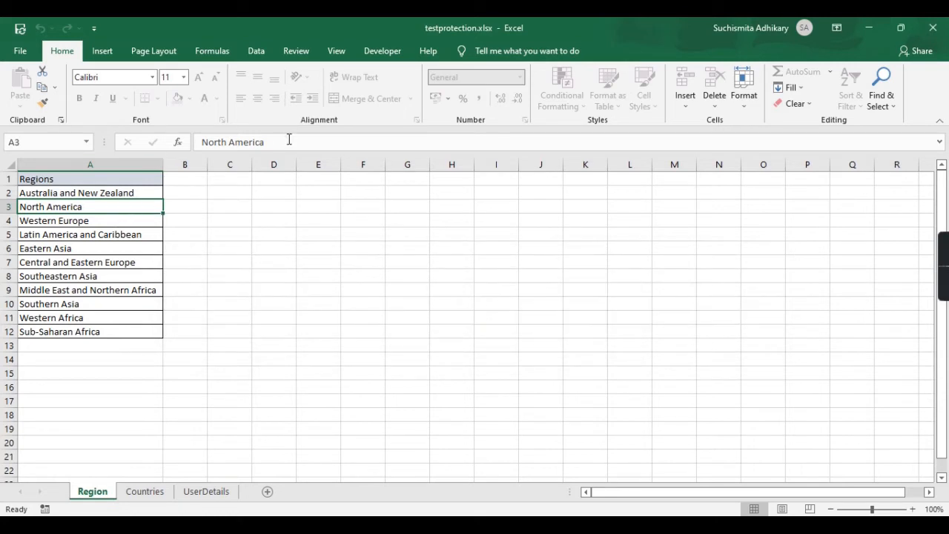
click(289, 141)
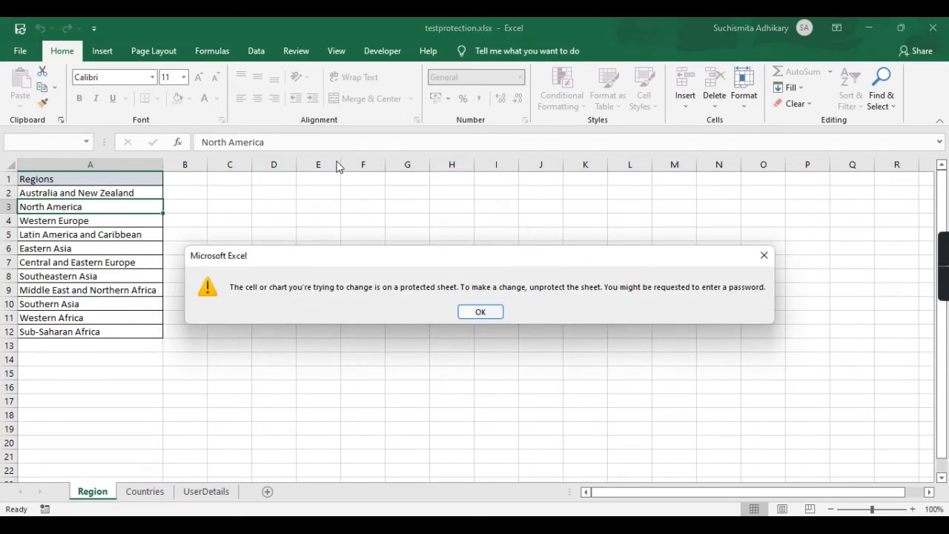
click(488, 317)
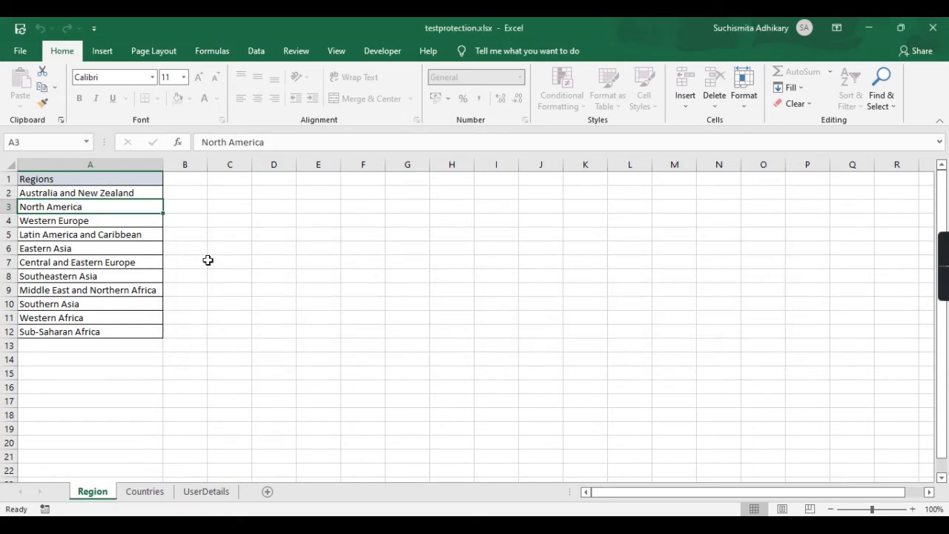
right_click(96, 234)
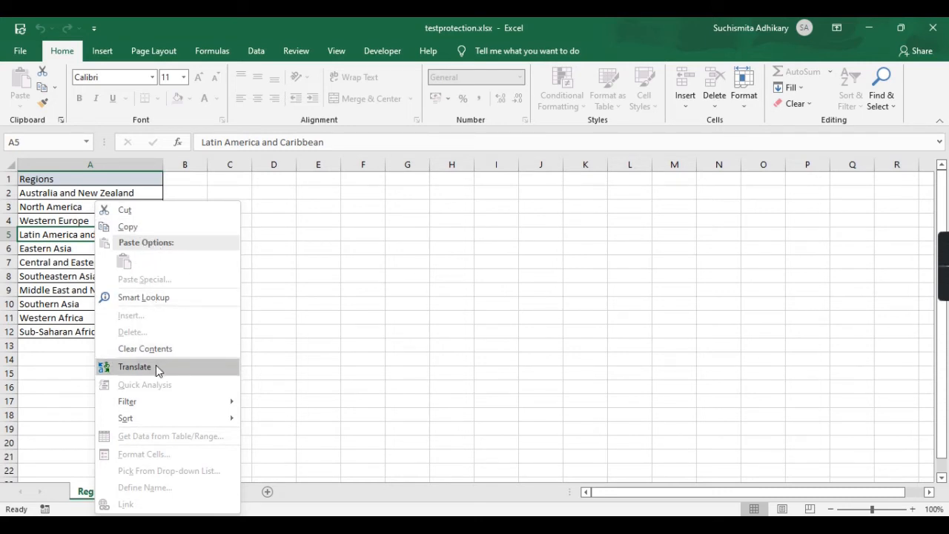
mouse_move(171, 403)
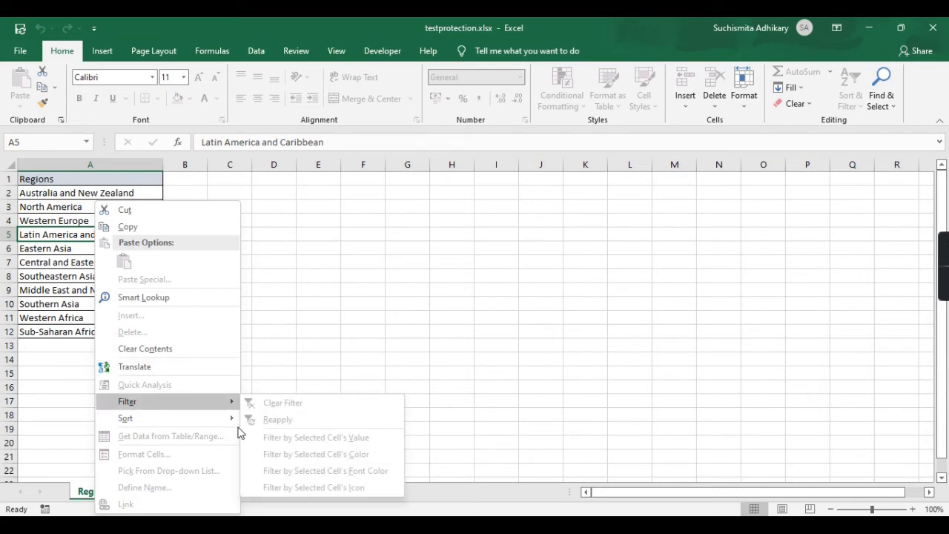
mouse_move(199, 419)
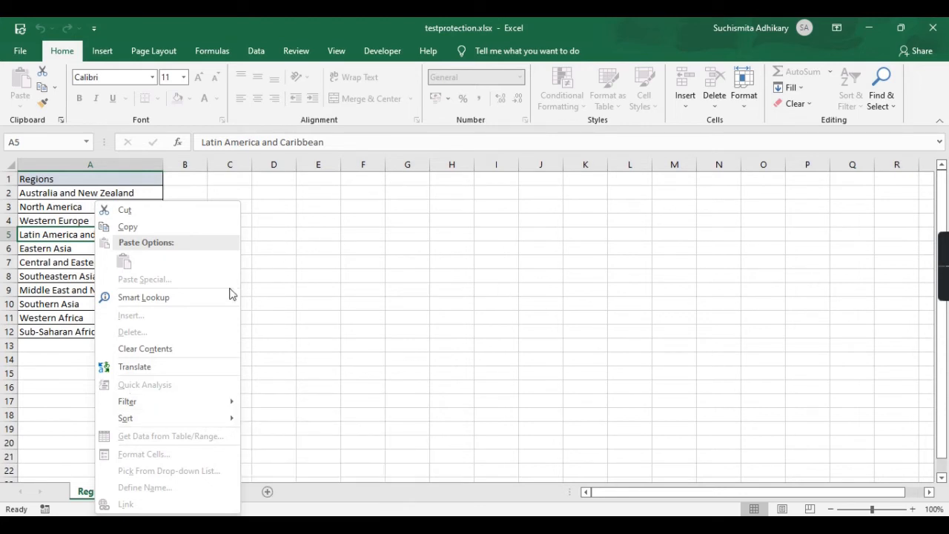
click(165, 356)
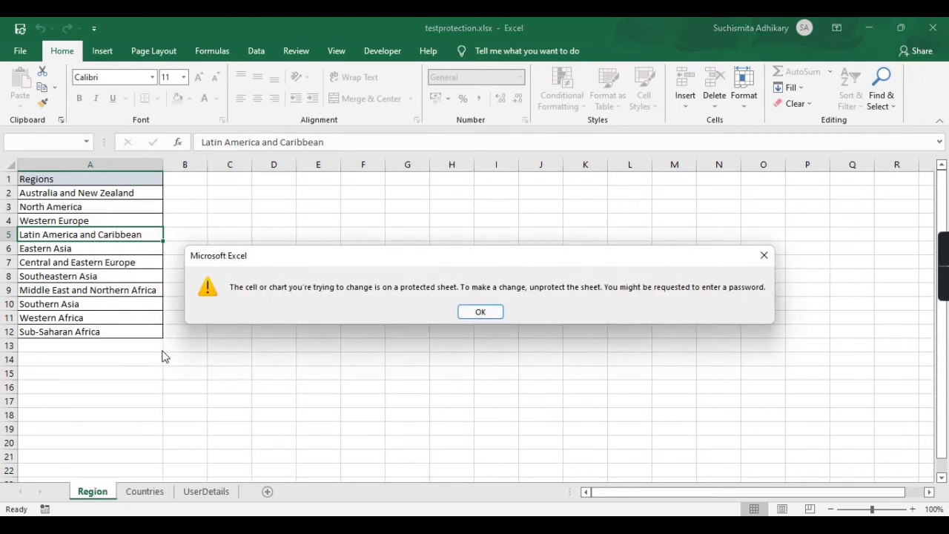
click(481, 312)
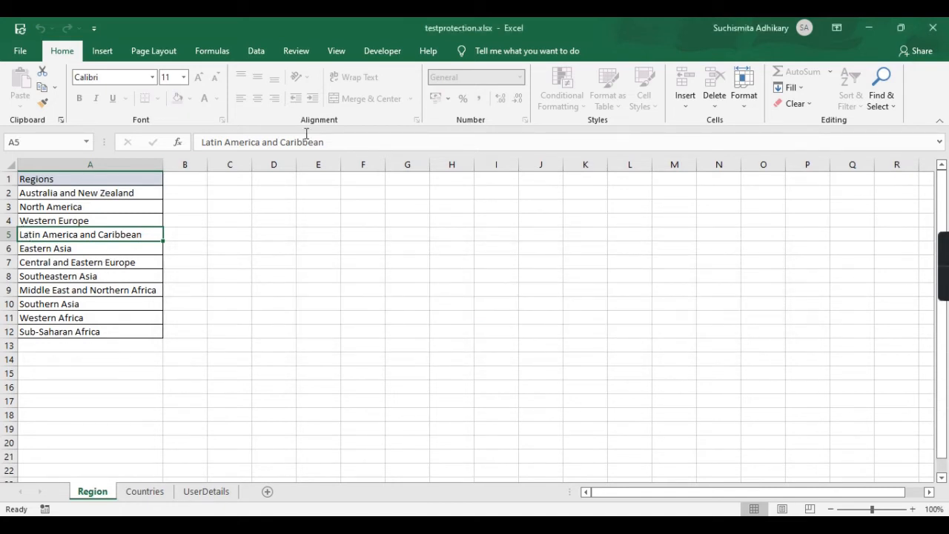
On the Countries sheet, test editing the Norway cell without changing it.
click(133, 489)
double_click(69, 233)
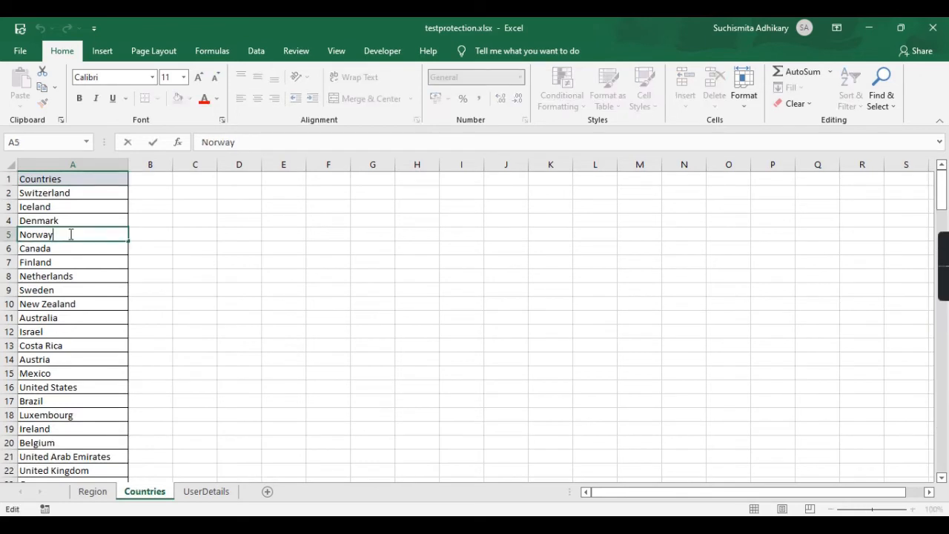
click(250, 232)
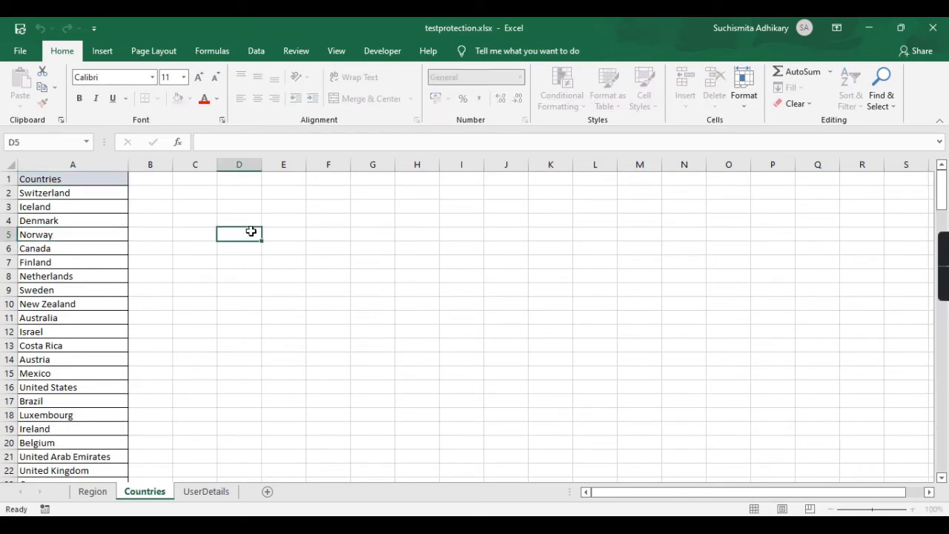
right_click(146, 493)
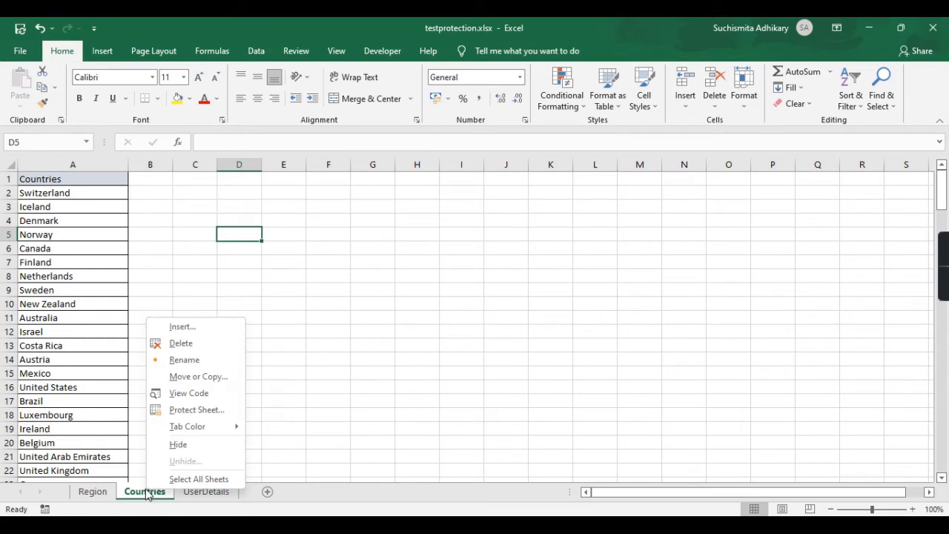
Protect the Countries sheet with a password, allowing cell selection and Format cells.
click(323, 383)
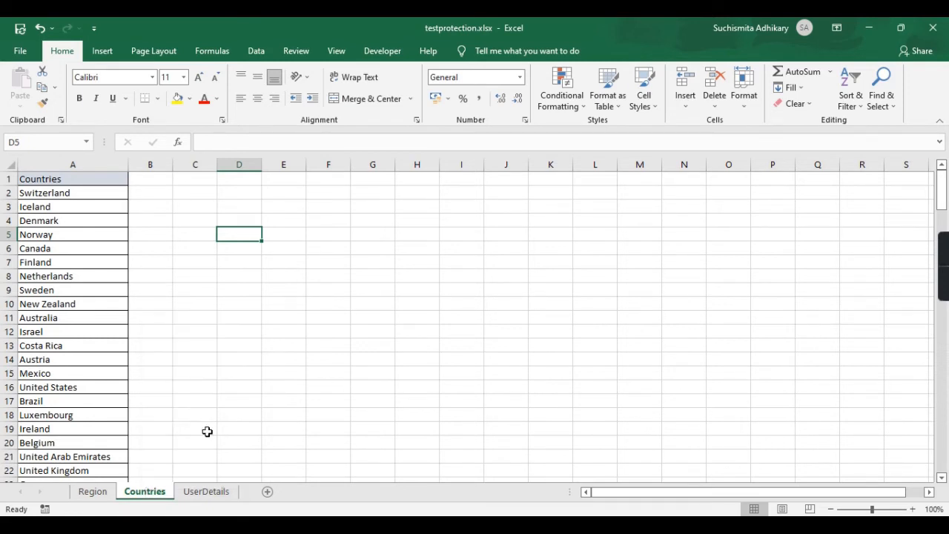
right_click(141, 497)
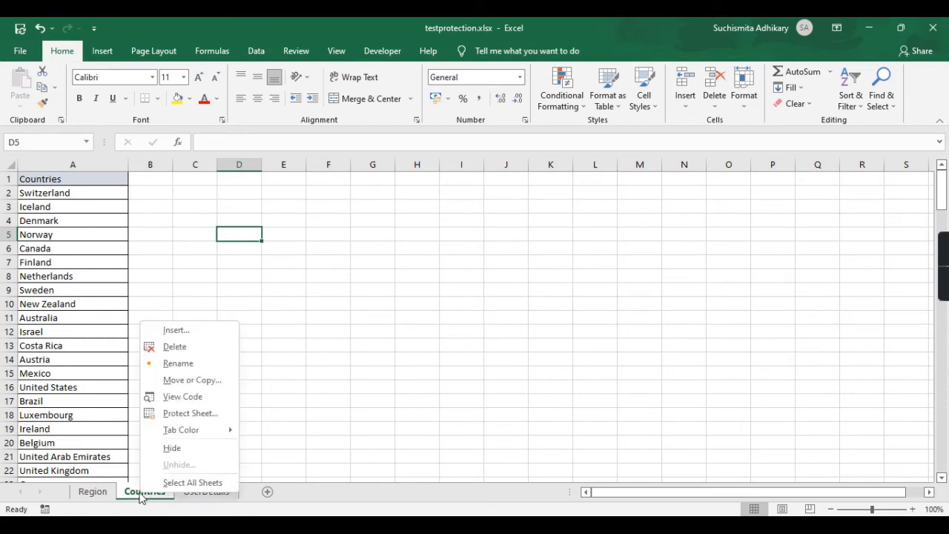
click(193, 414)
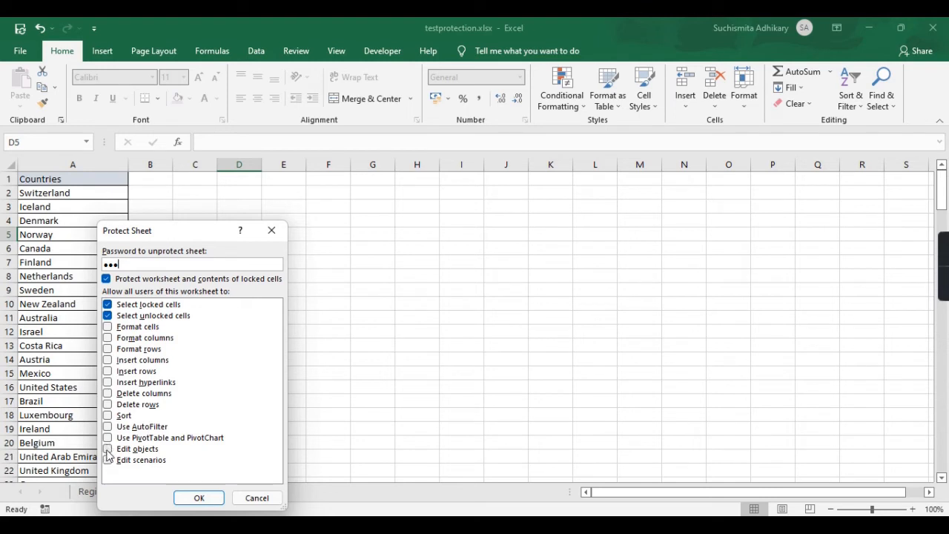
click(109, 327)
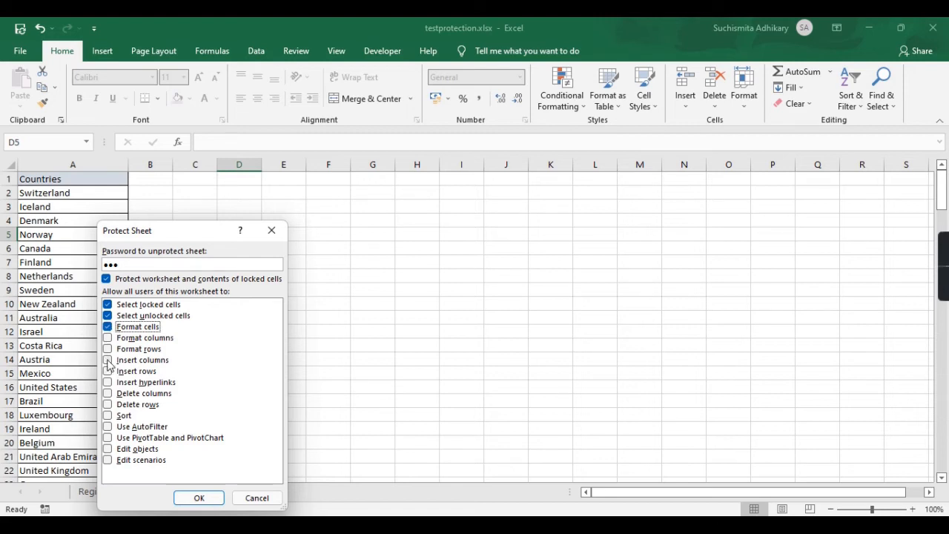
click(190, 496)
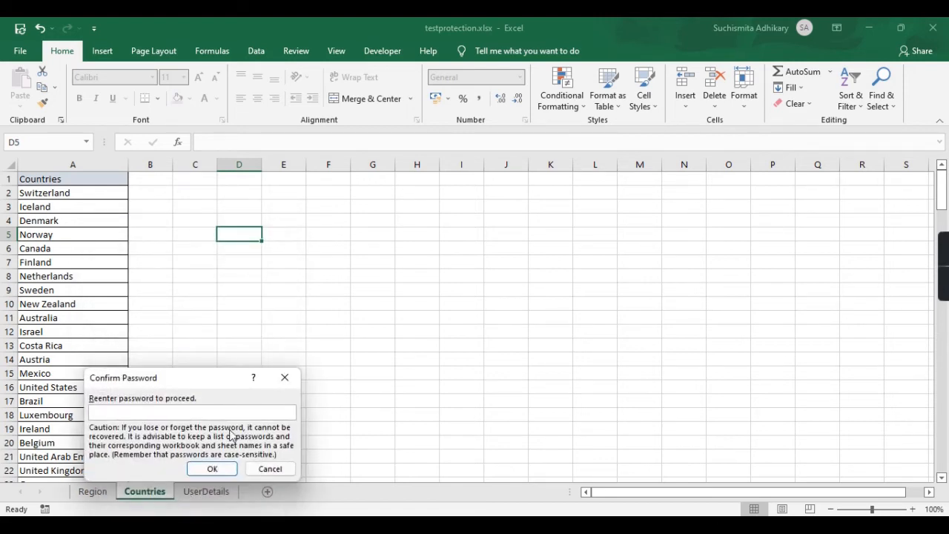
text(123)
key(Return)
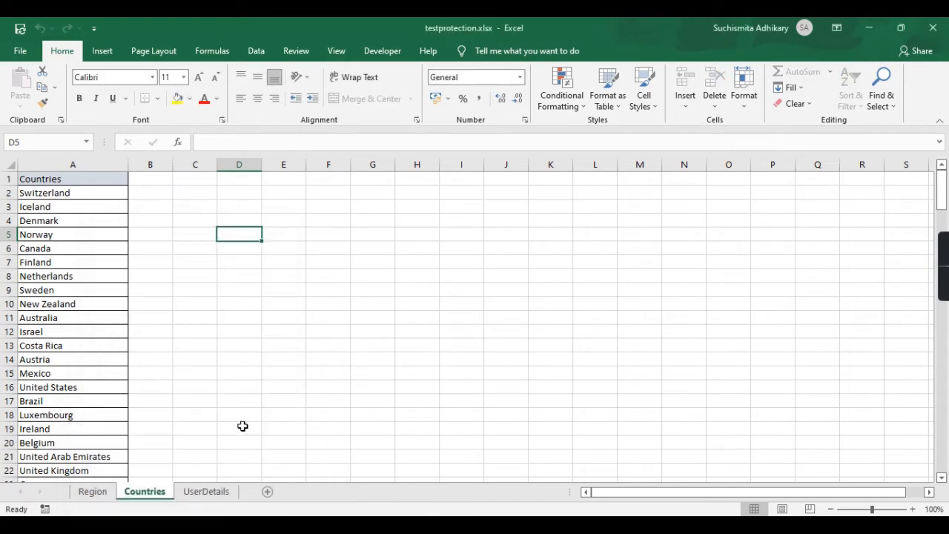
Try editing Denmark in A4 and dismiss the protected-sheet warning.
click(106, 217)
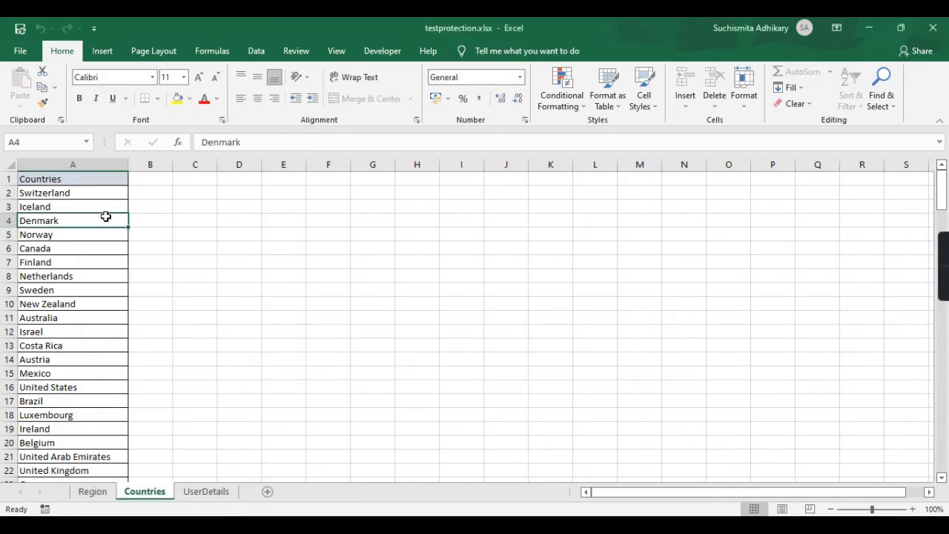
double_click(106, 217)
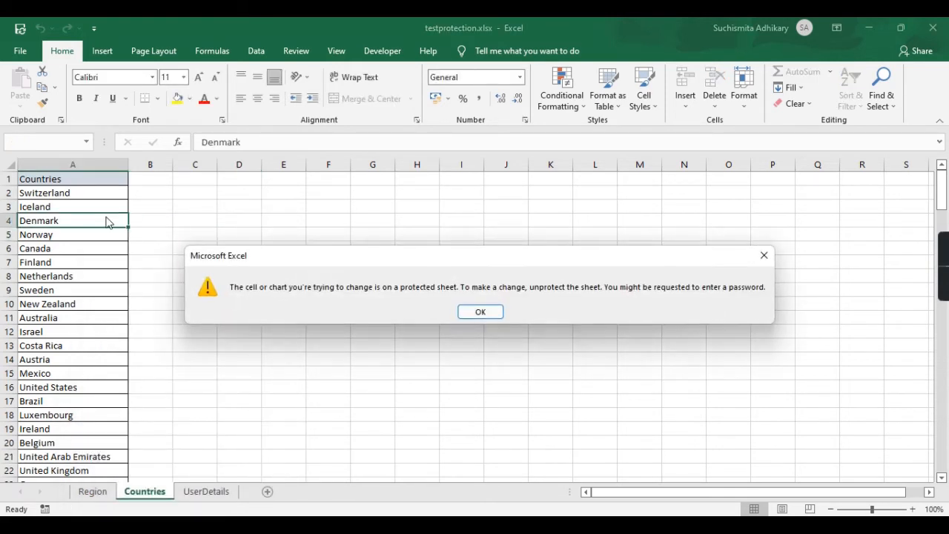
click(478, 312)
Give Iceland in A3 a light grey fill through Format Cells, keeping General number format.
click(64, 208)
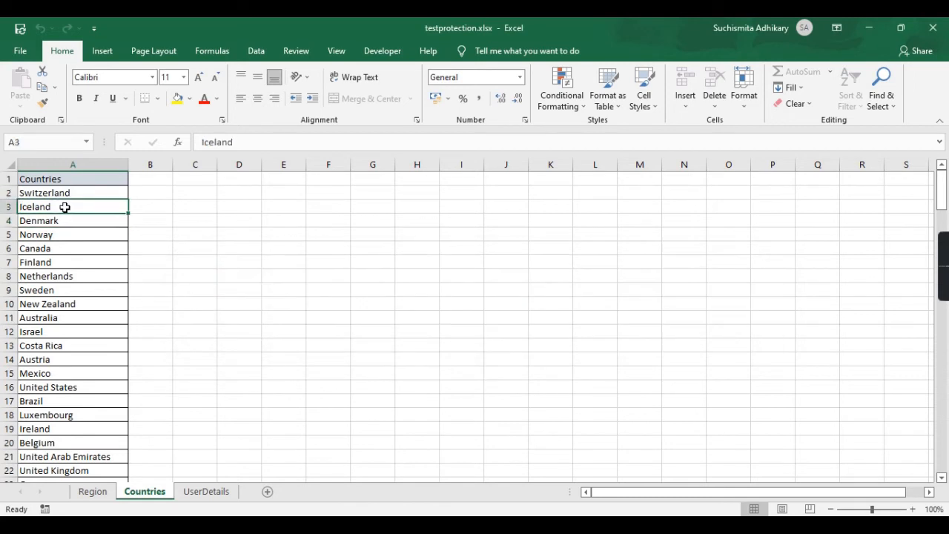
right_click(65, 208)
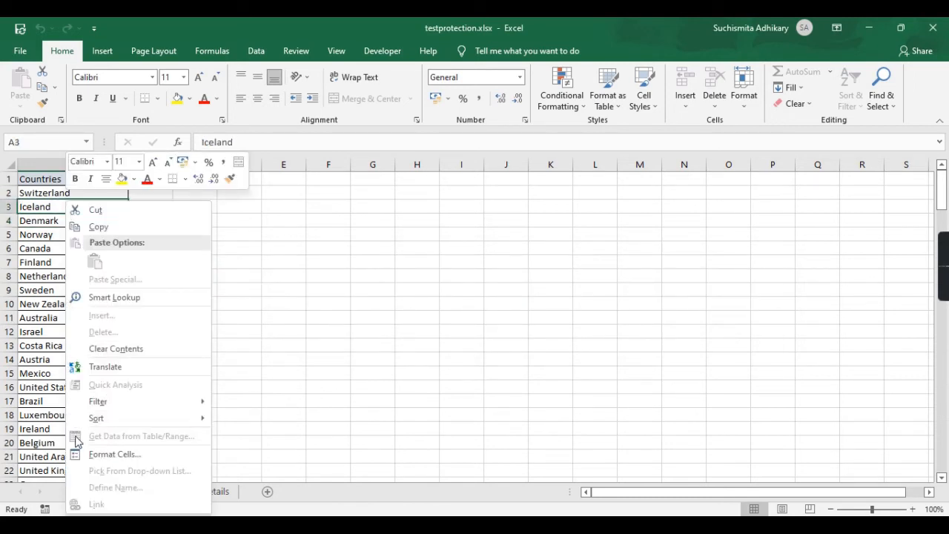
click(117, 452)
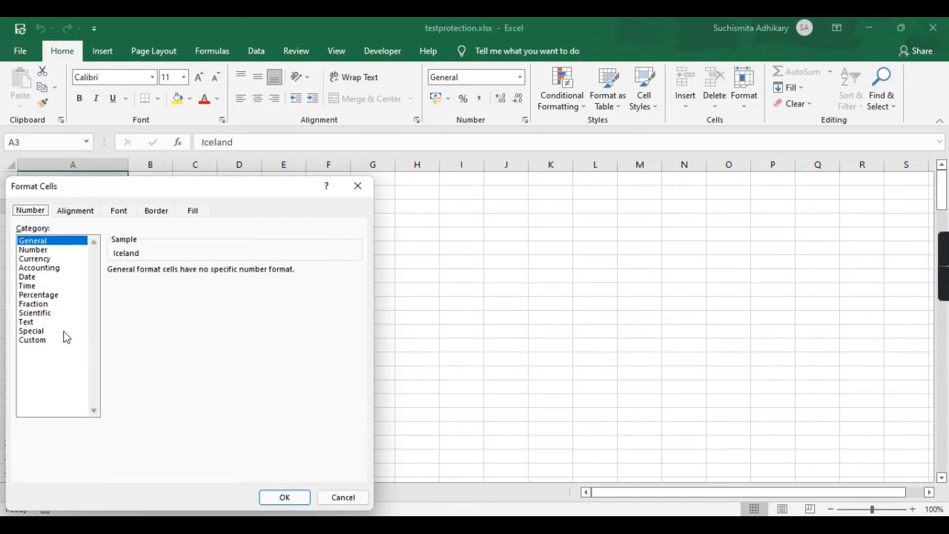
click(25, 323)
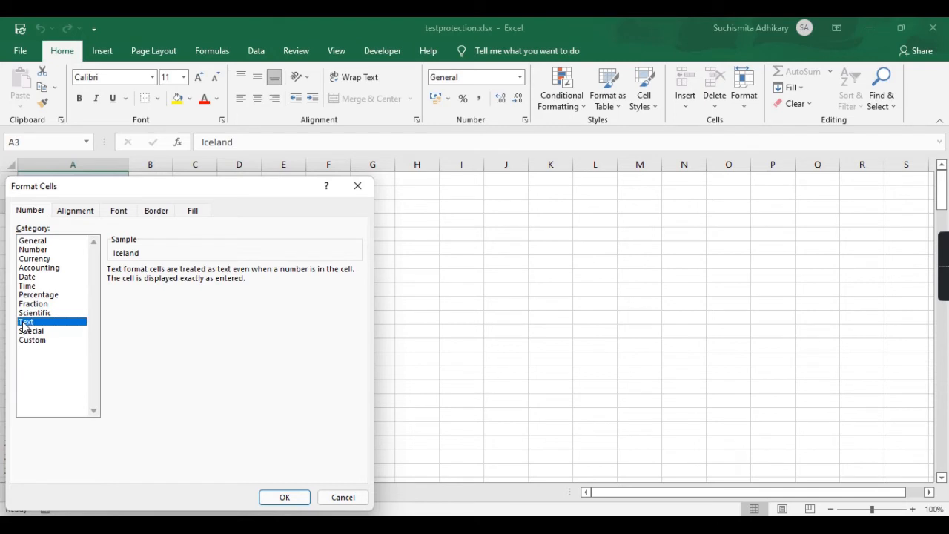
click(43, 241)
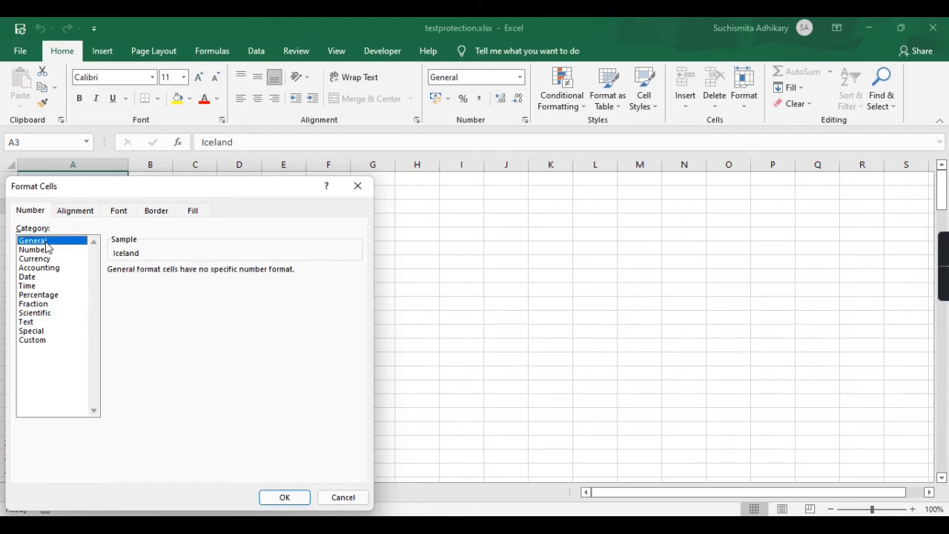
click(193, 211)
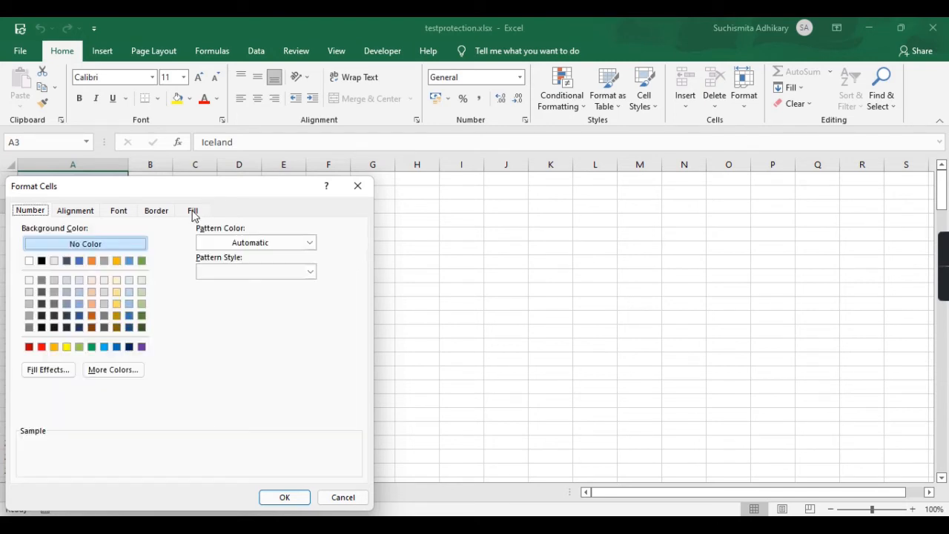
click(54, 280)
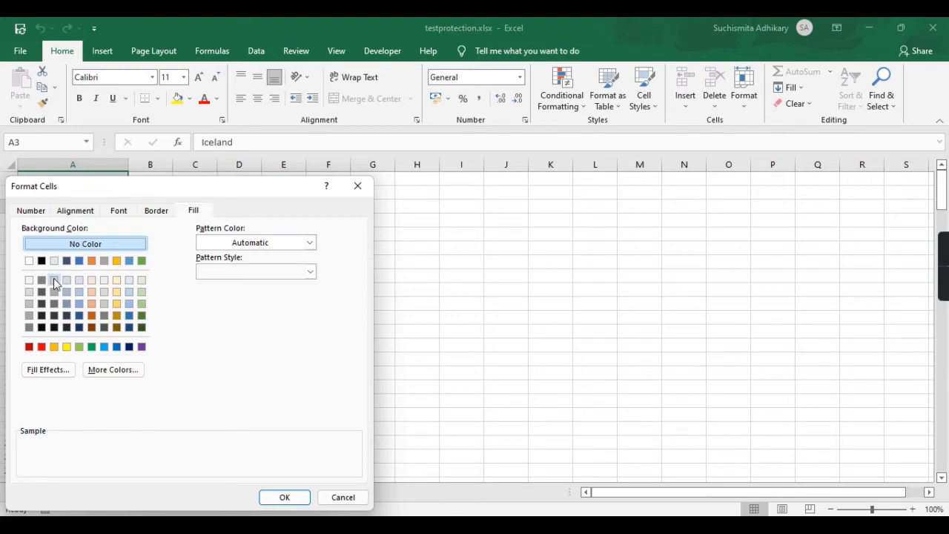
click(282, 503)
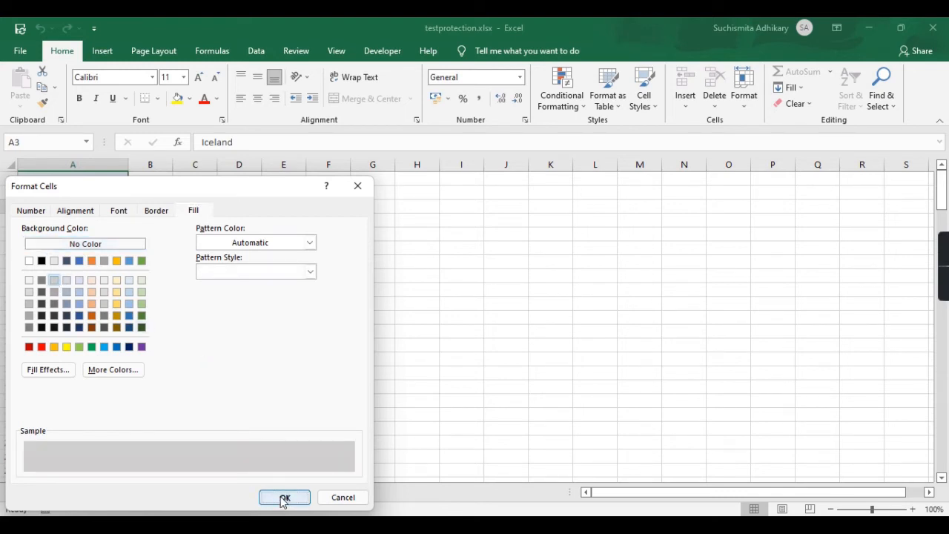
click(238, 275)
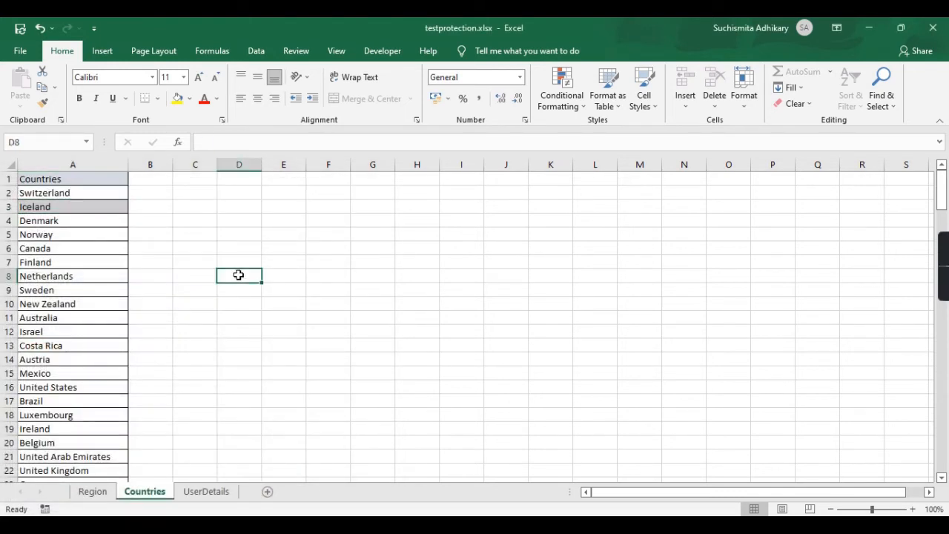
Undo Iceland's grey fill, then give A3 a yellow fill and red text.
key(ctrl+z)
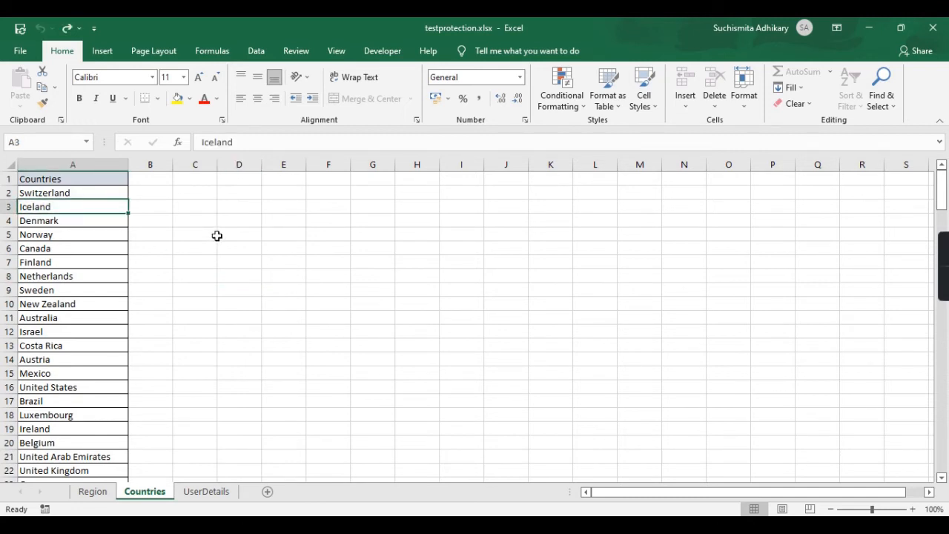
click(216, 236)
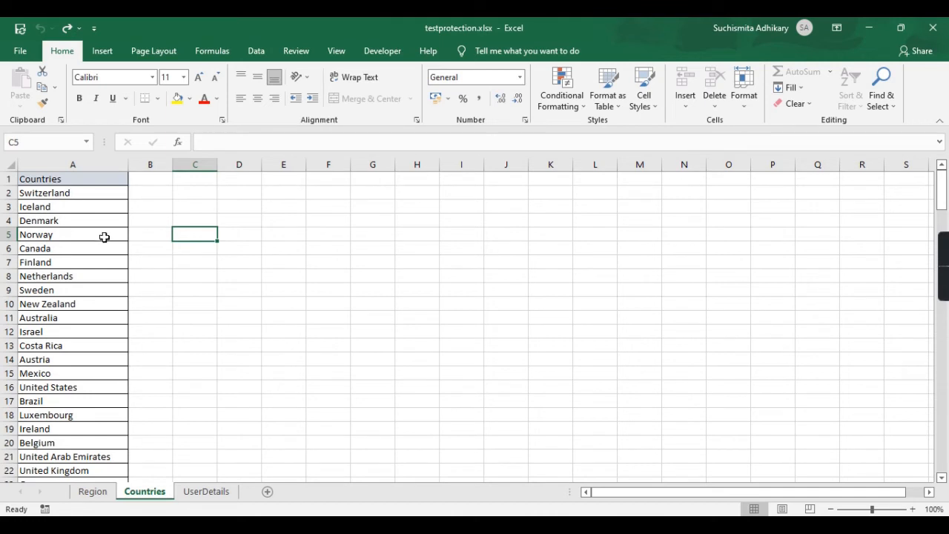
click(106, 208)
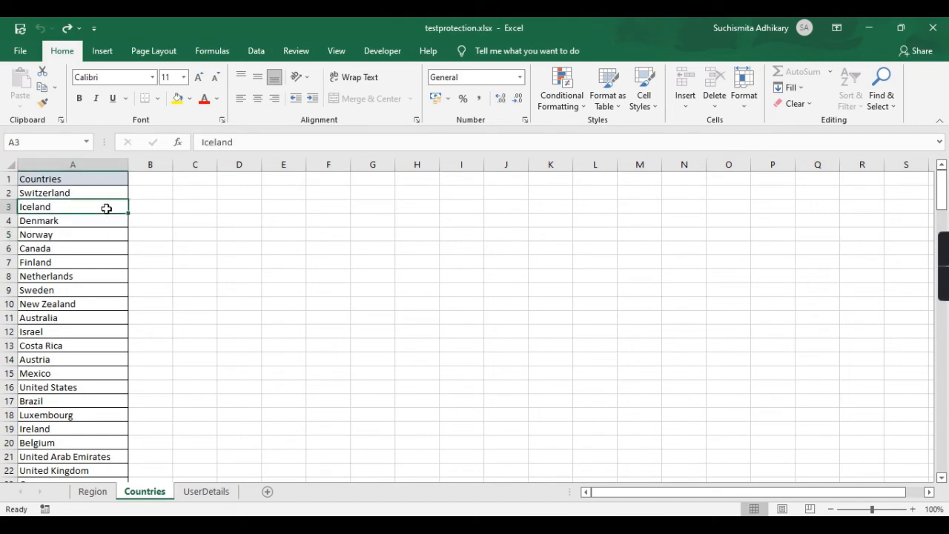
click(178, 96)
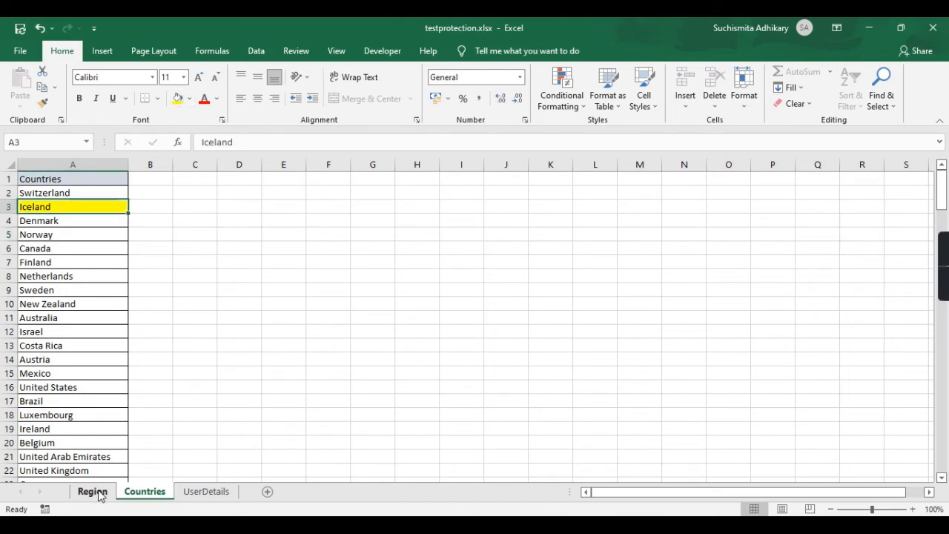
click(93, 492)
click(61, 261)
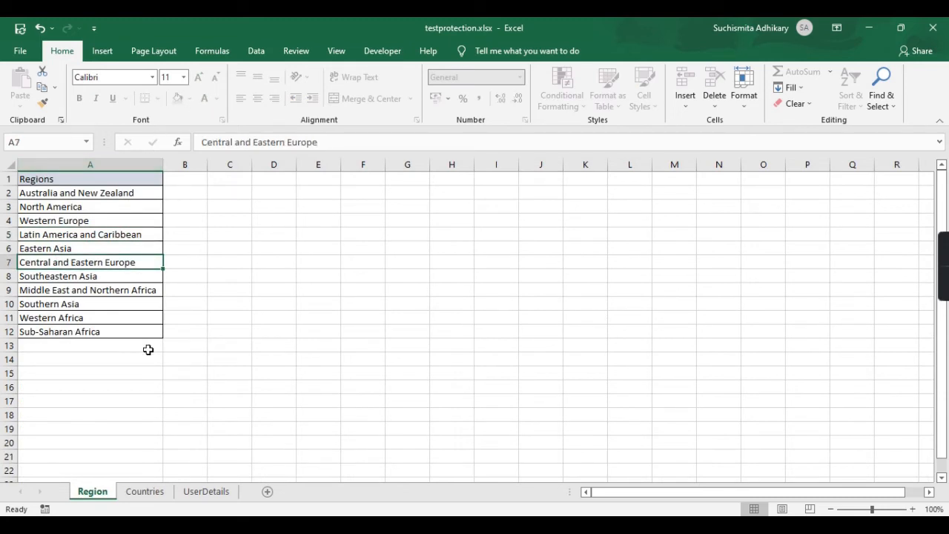
click(145, 492)
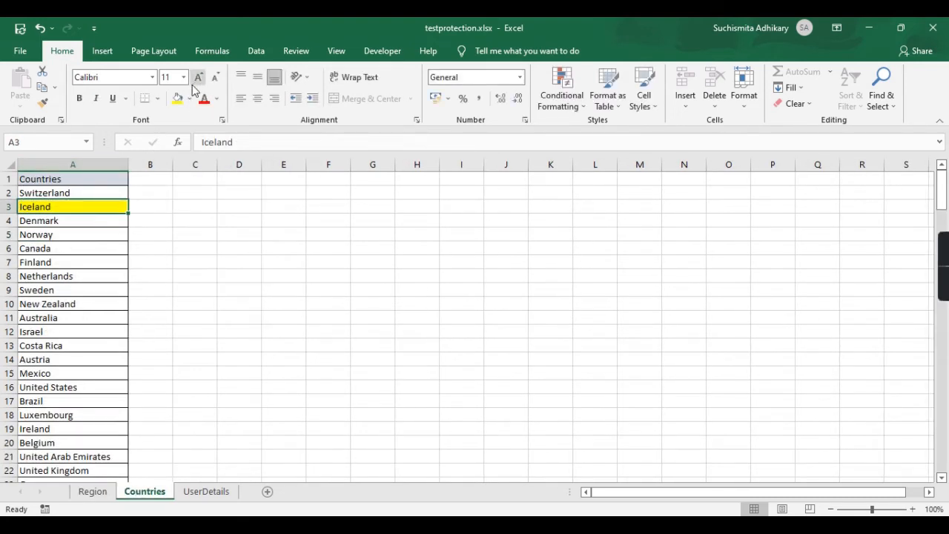
click(204, 99)
click(297, 258)
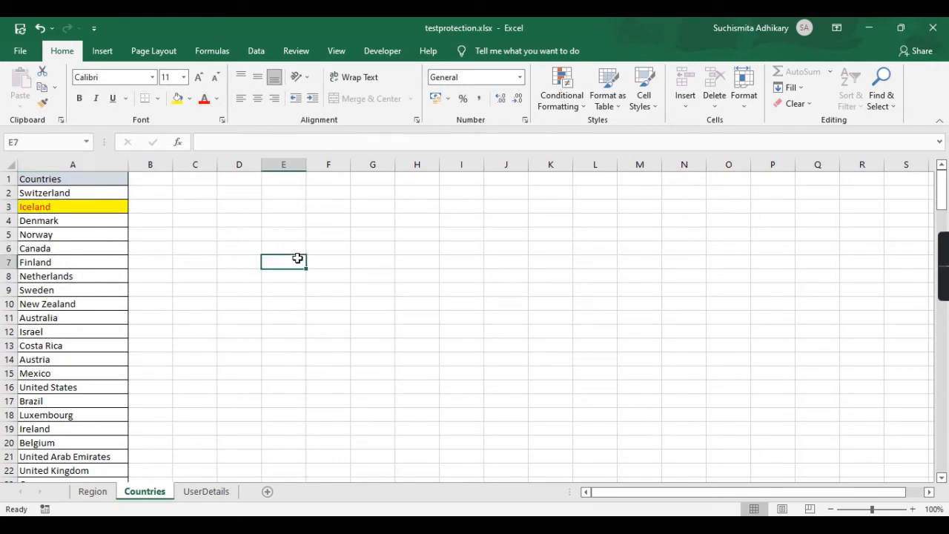
Undo the yellow fill and red text, then go to the UserDetails sheet.
key(ctrl+z)
key(ctrl+z)
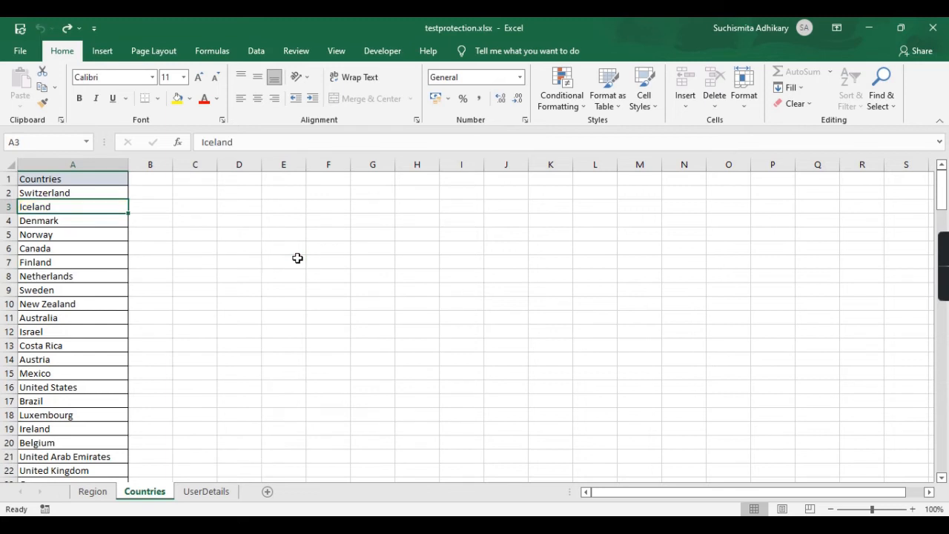
click(297, 259)
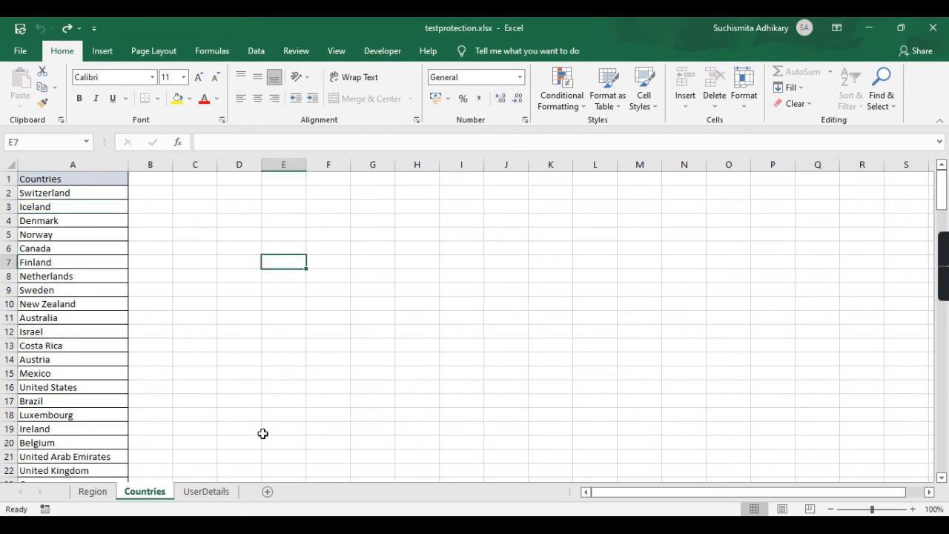
click(198, 491)
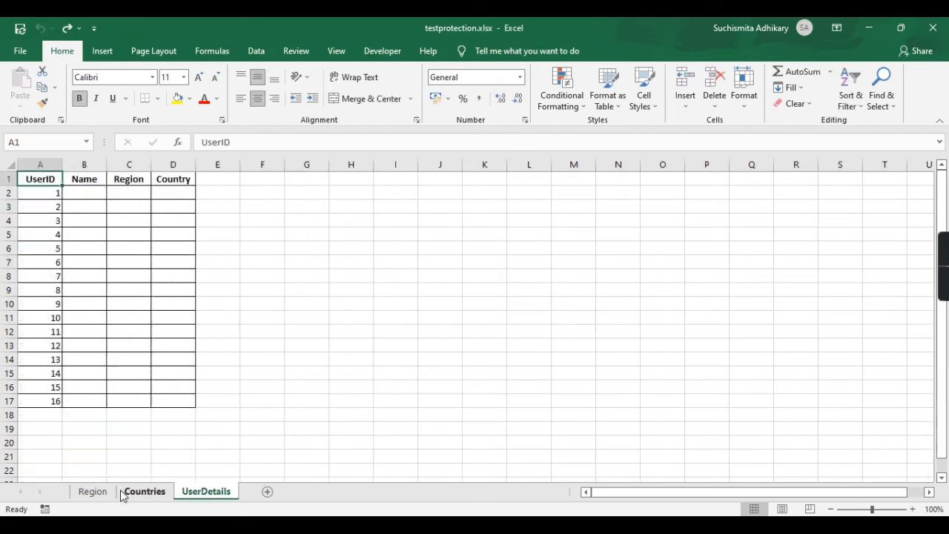
click(126, 492)
click(105, 492)
click(142, 493)
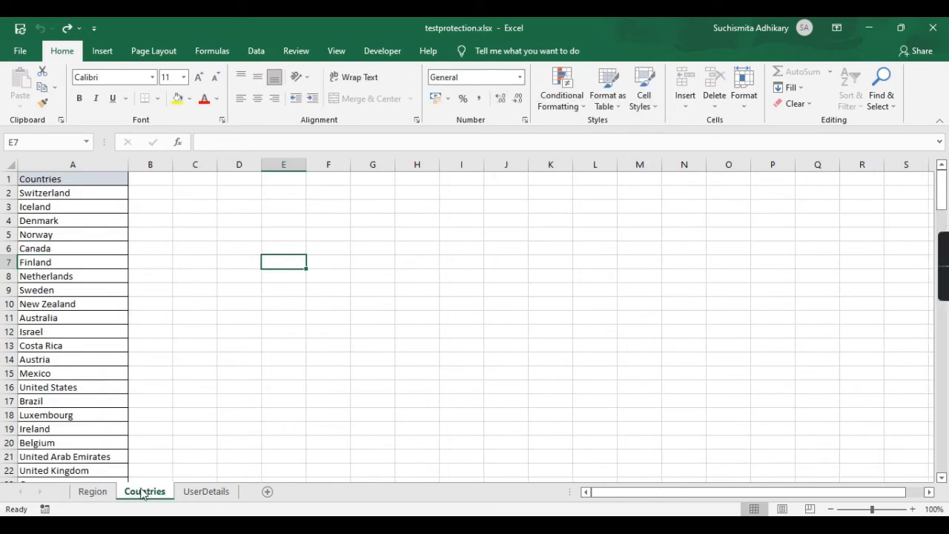
click(97, 493)
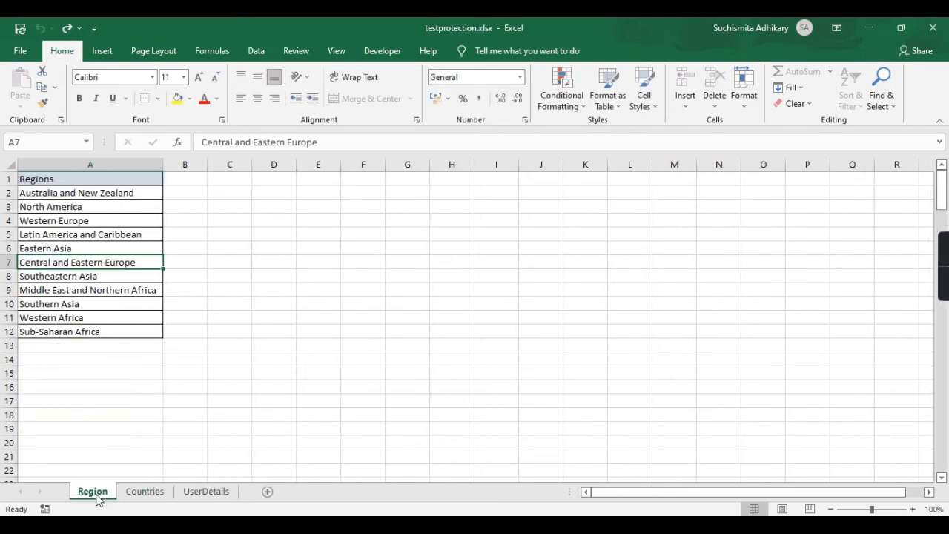
click(187, 493)
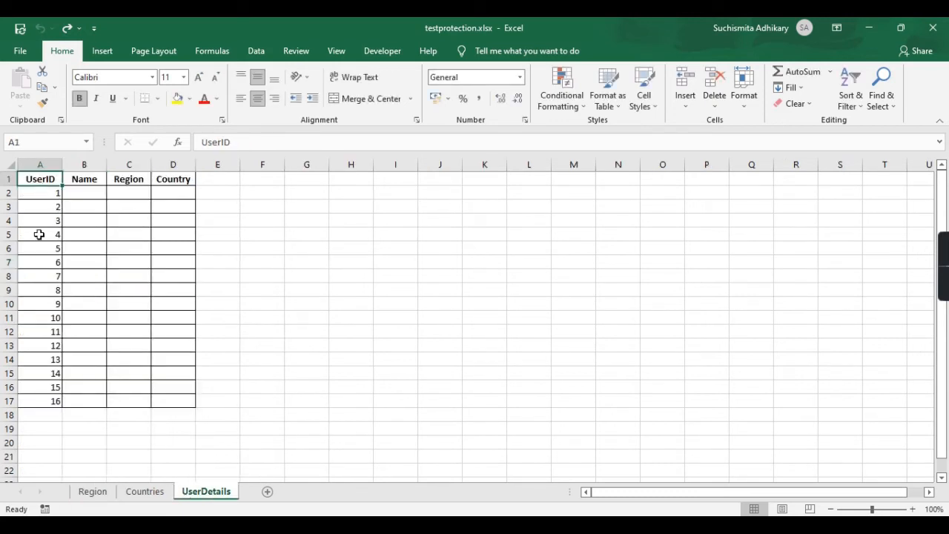
click(42, 193)
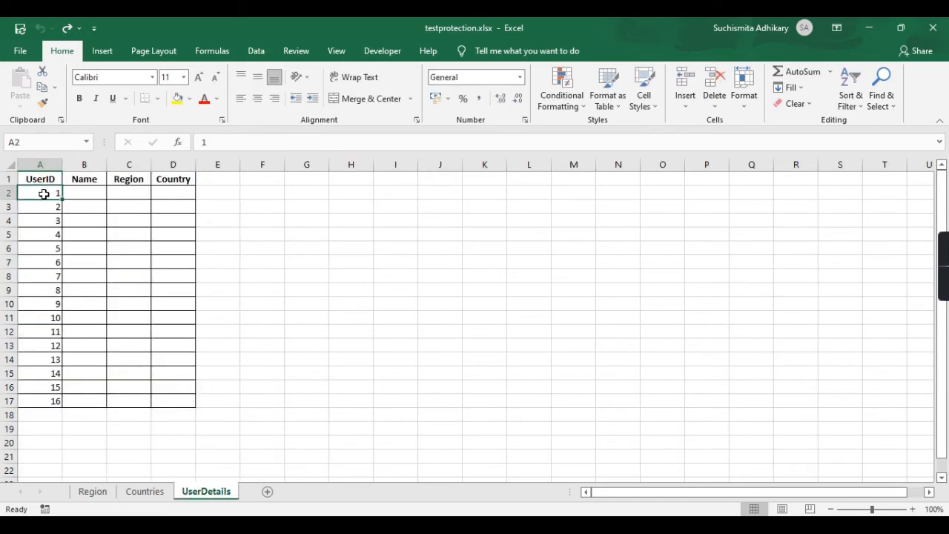
shift+click(37, 401)
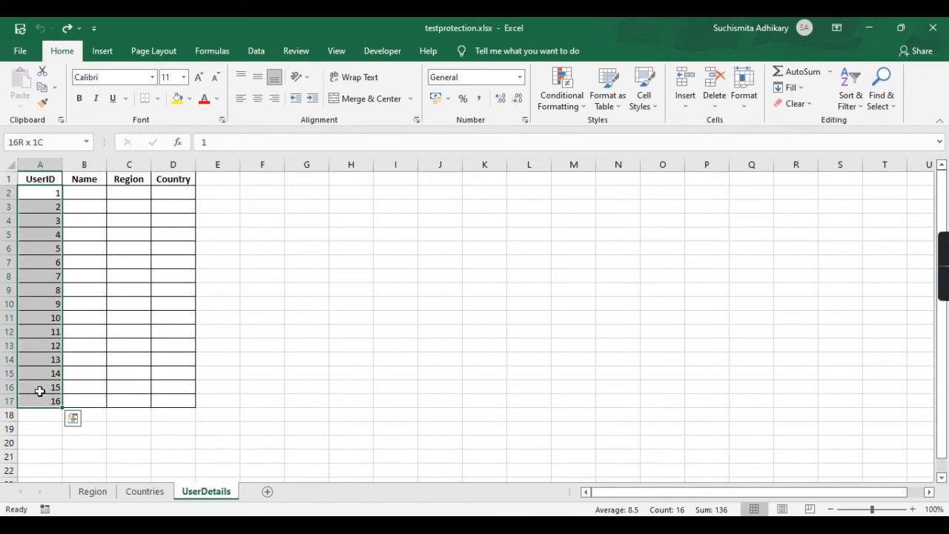
click(99, 221)
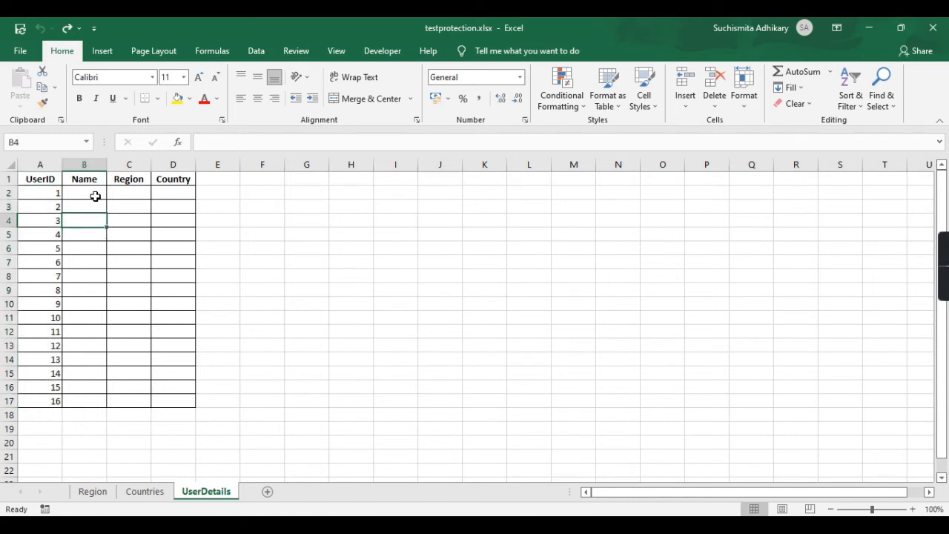
click(95, 195)
click(100, 236)
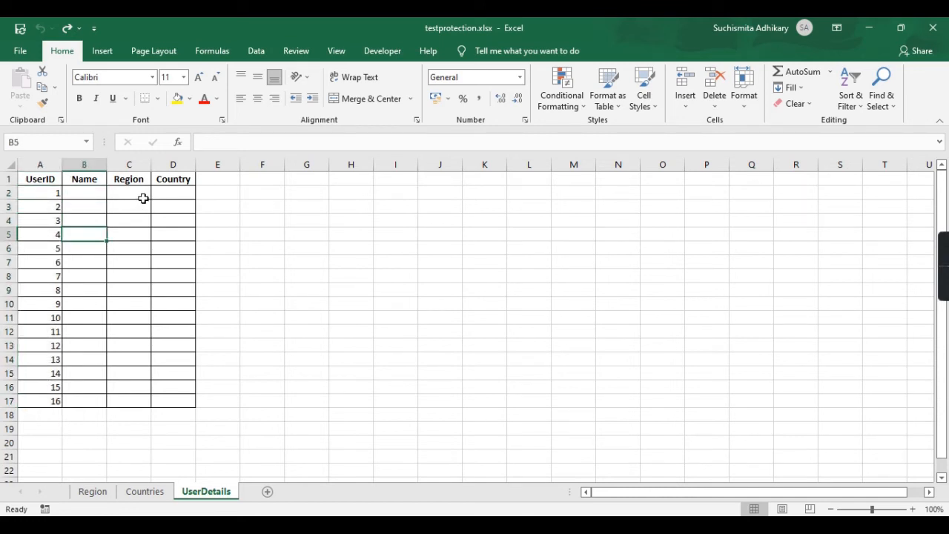
click(142, 197)
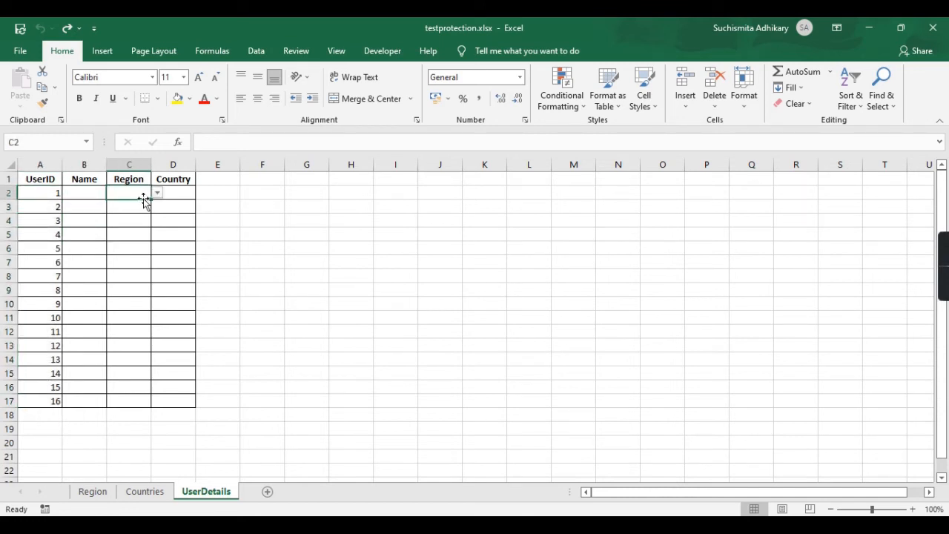
click(40, 180)
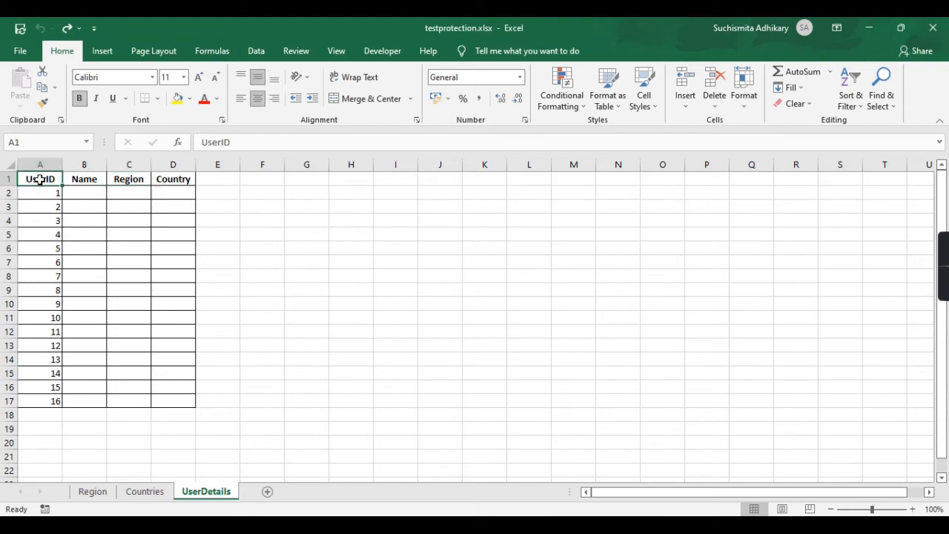
click(45, 399)
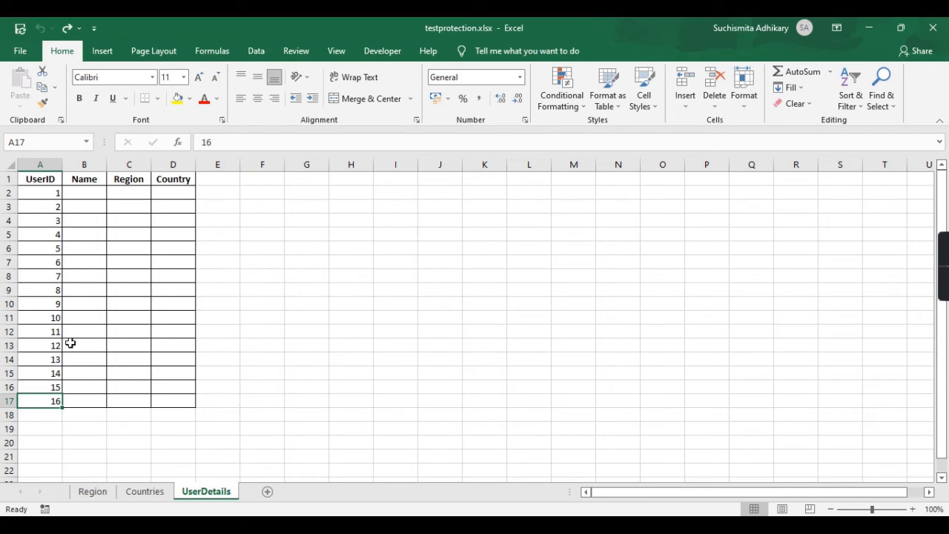
click(43, 307)
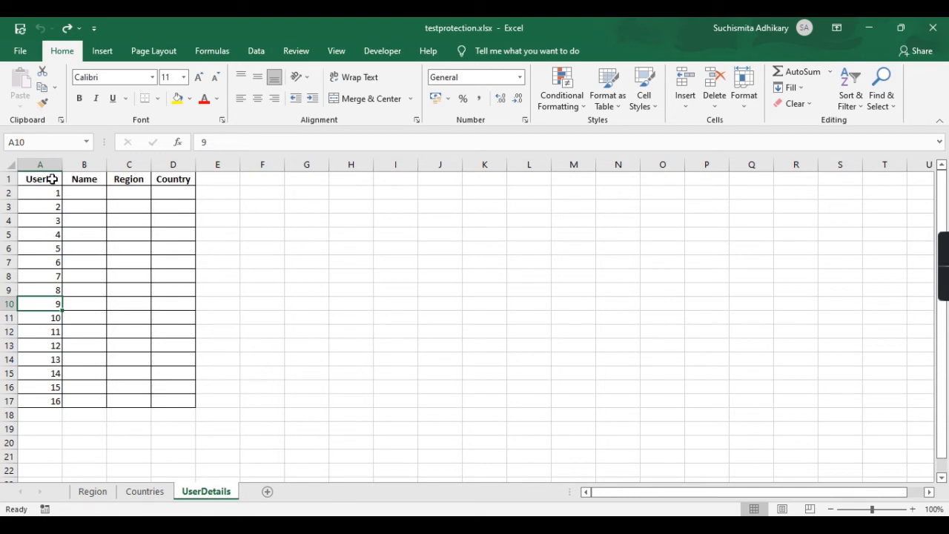
click(52, 179)
Untick Locked on the Format Cells Protection tab for the UserID header A1.
right_click(52, 178)
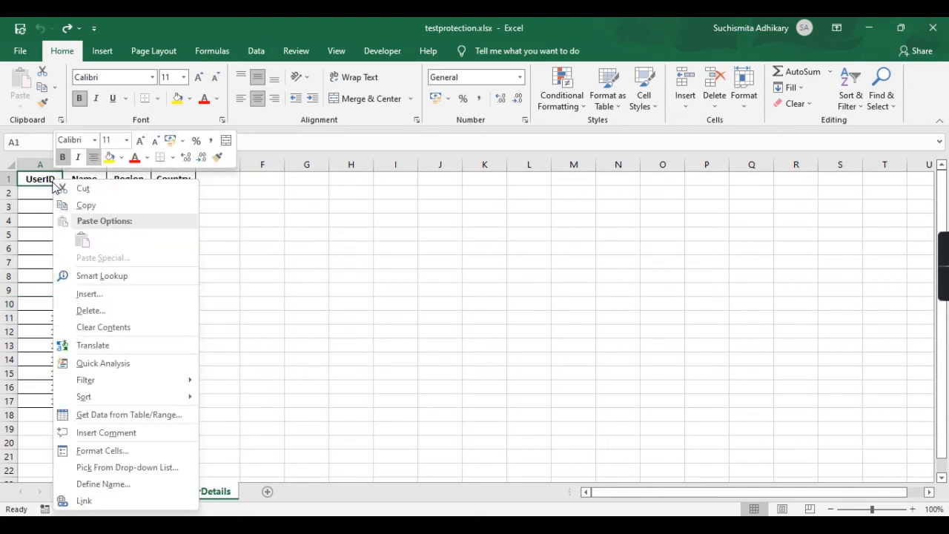
click(89, 453)
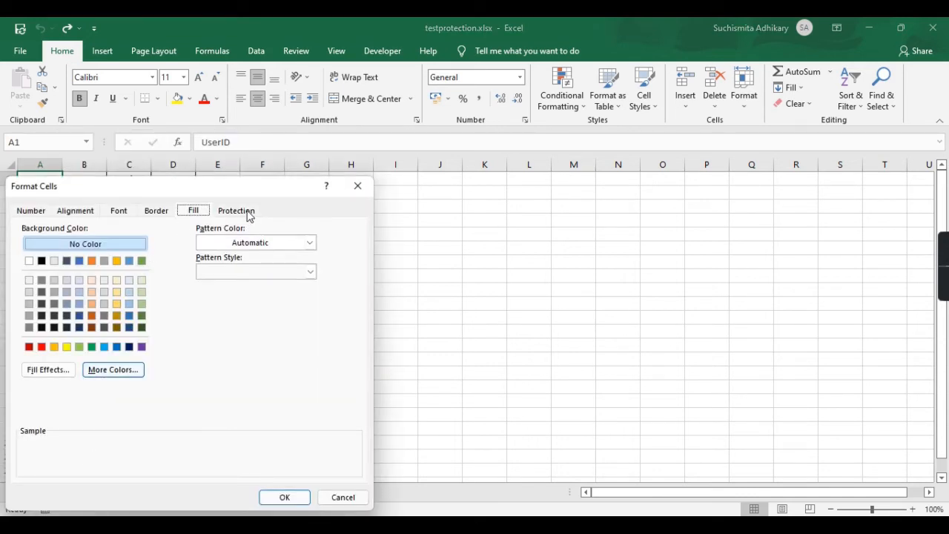
drag(267, 193, 412, 149)
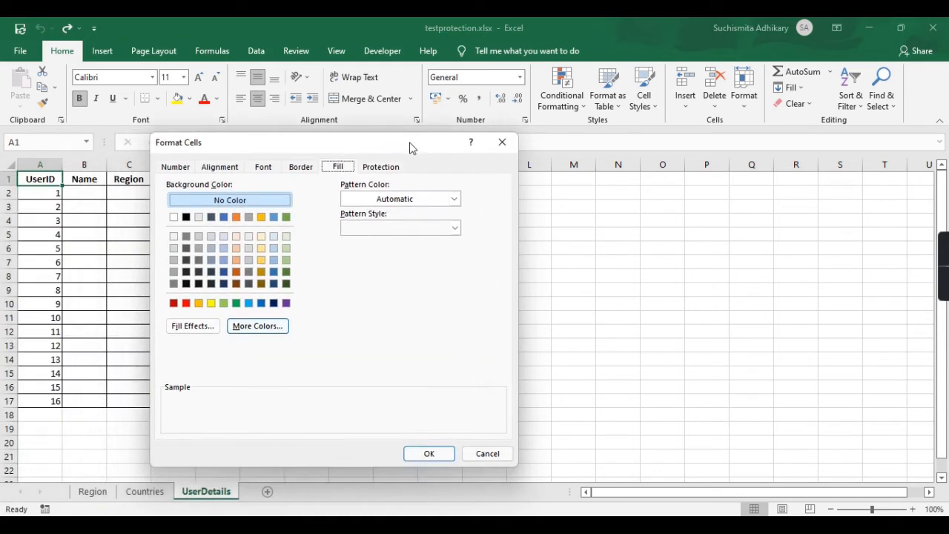
click(393, 168)
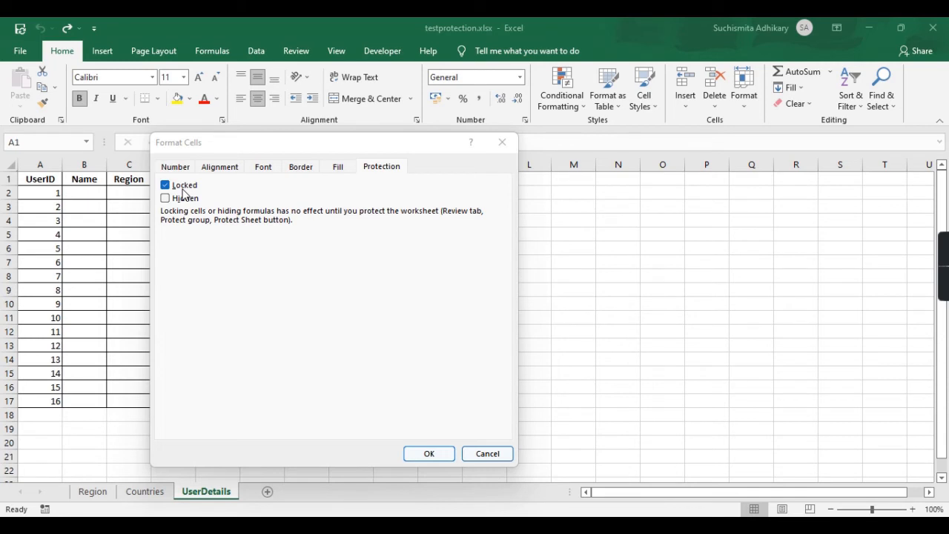
click(166, 186)
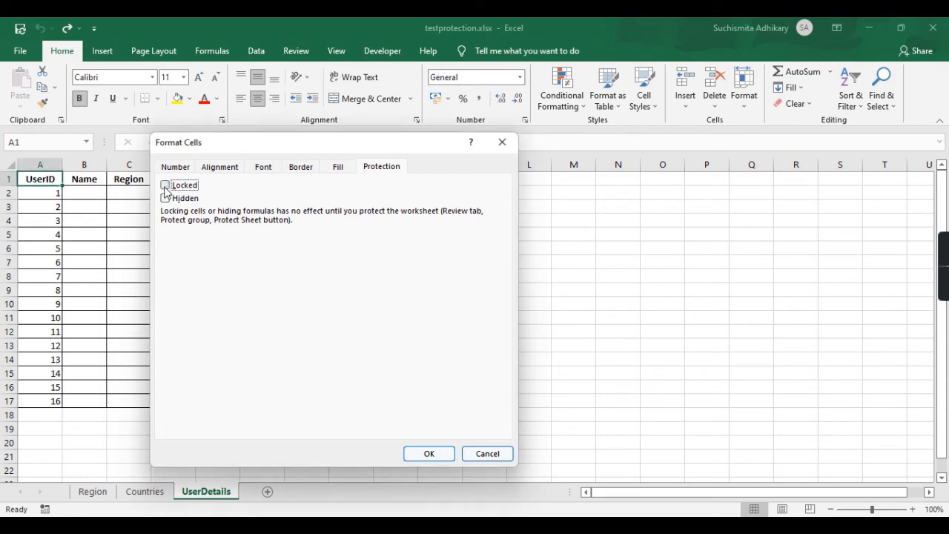
click(430, 456)
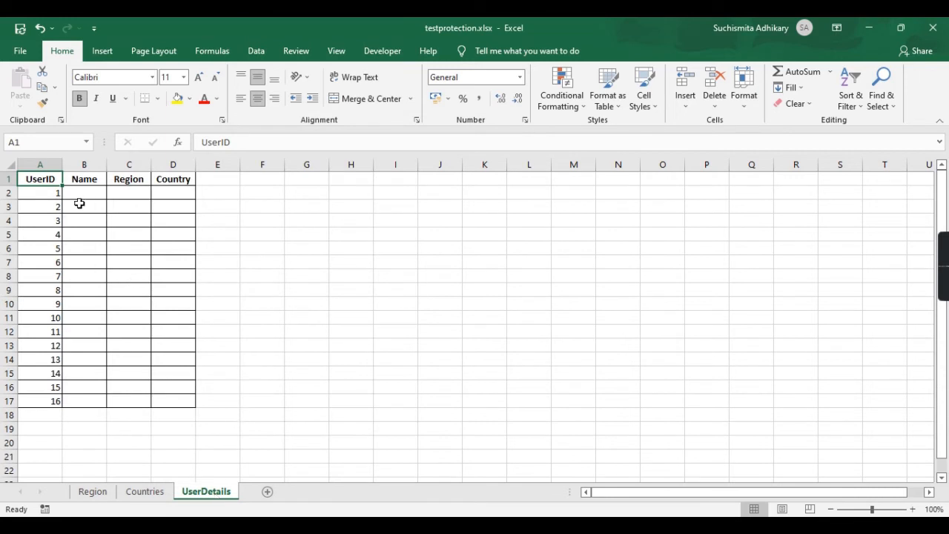
Enter and leave the UserID header cell A1 twice without changing it.
double_click(37, 181)
click(42, 217)
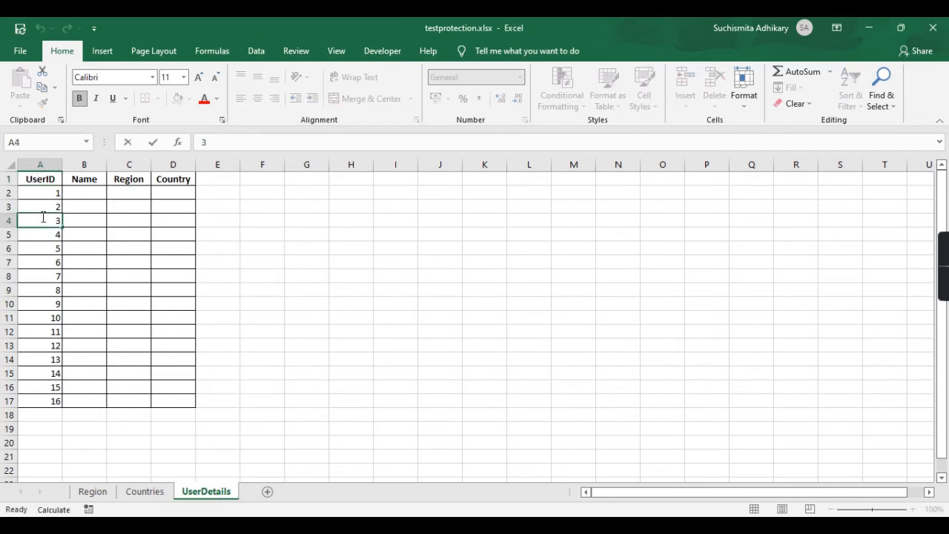
click(56, 179)
double_click(55, 179)
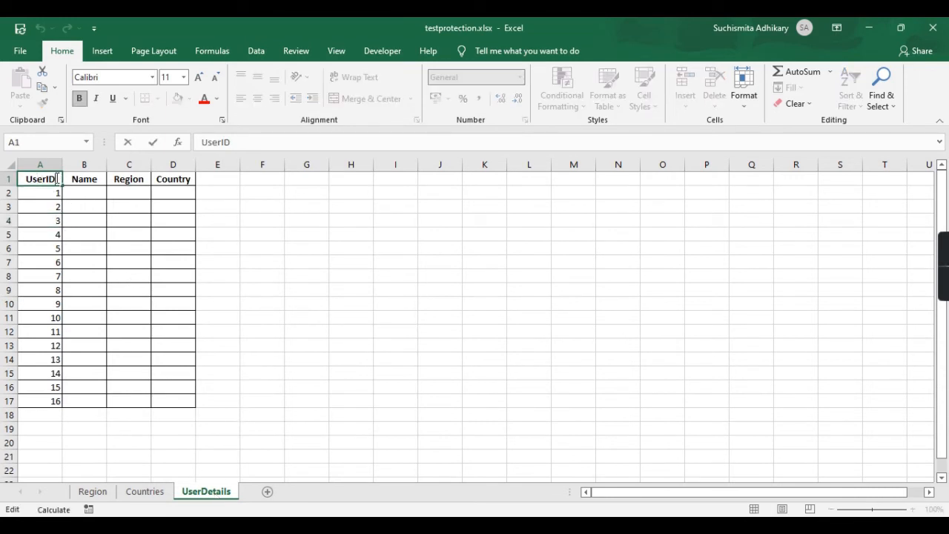
click(89, 223)
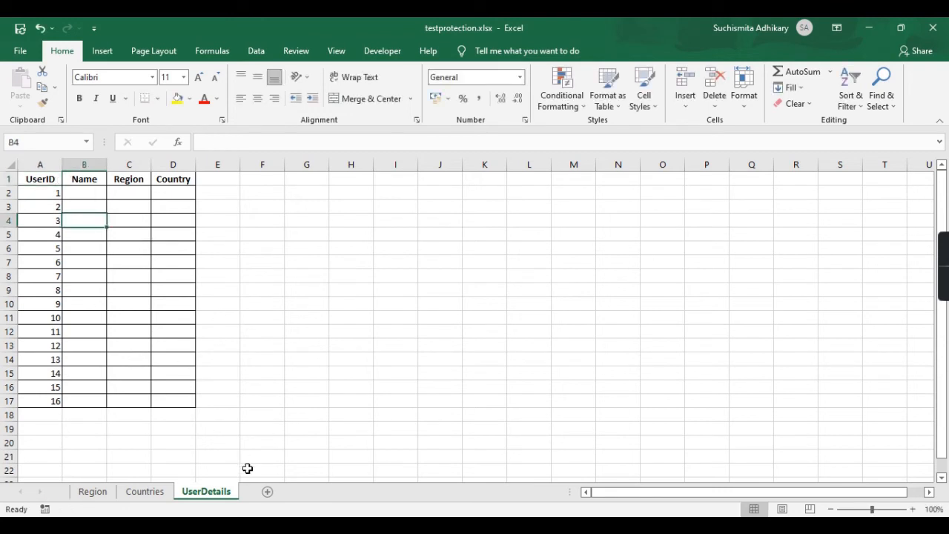
Protect the UserDetails sheet with default permissions, entering and re-confirming the password.
right_click(210, 501)
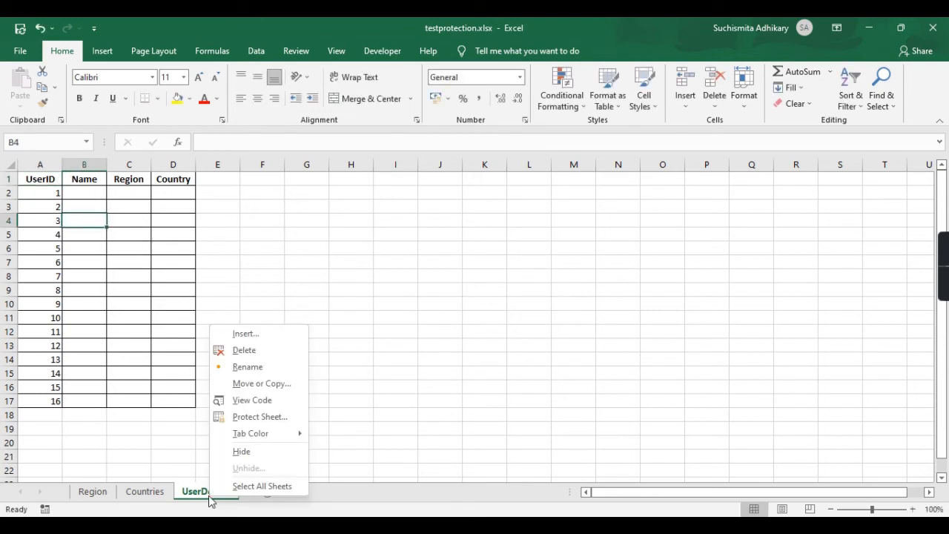
click(265, 421)
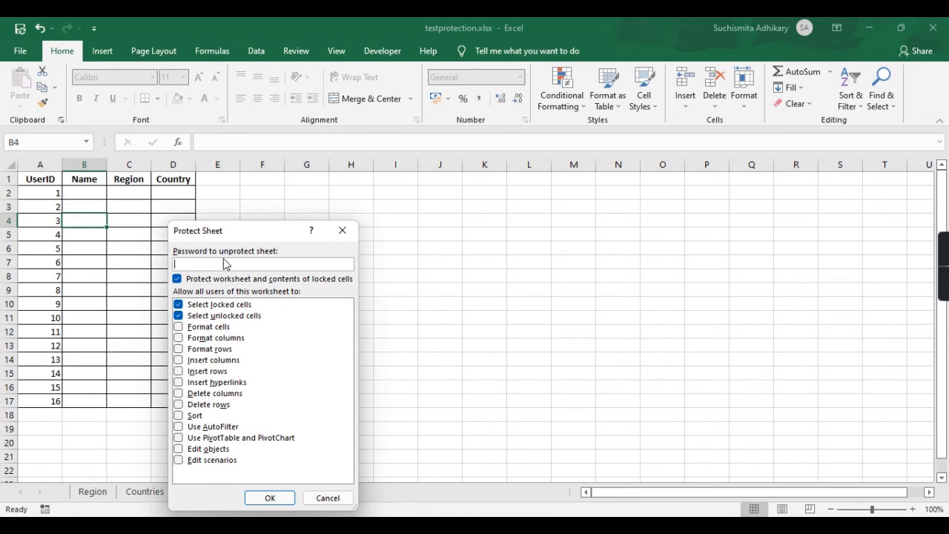
click(270, 497)
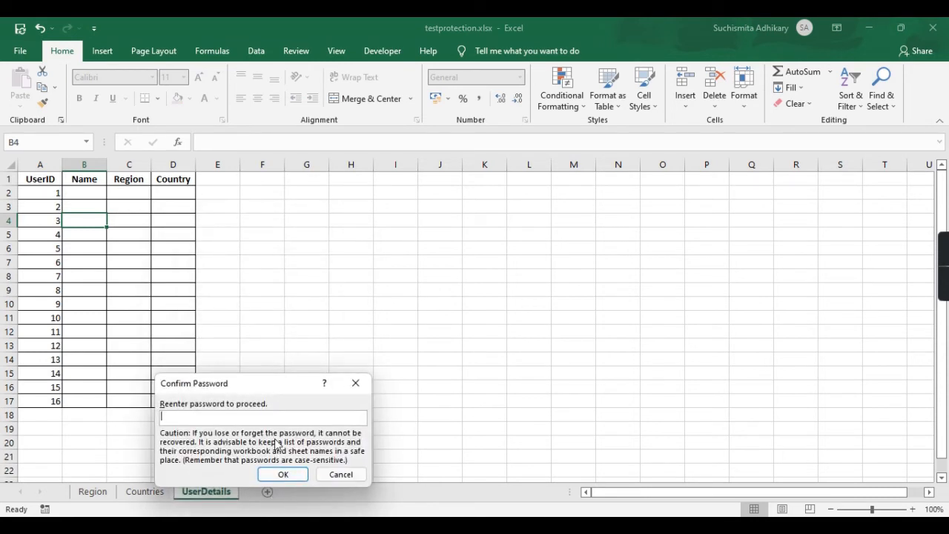
text(123)
key(Return)
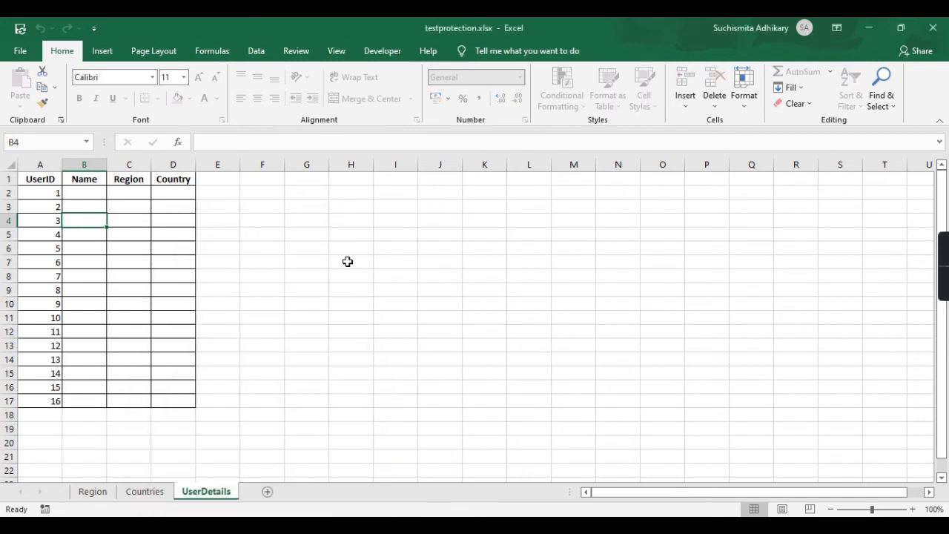
click(348, 261)
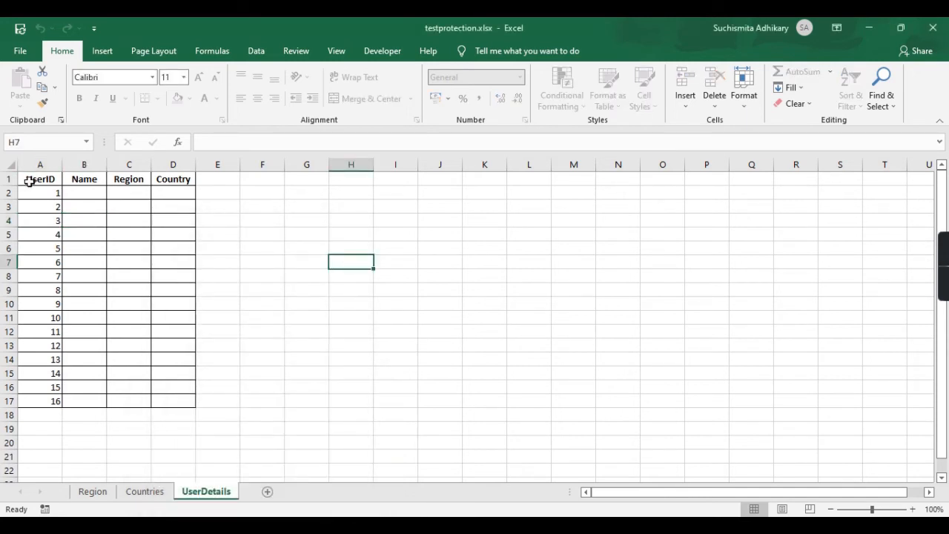
click(57, 199)
key(Up)
key(Up)
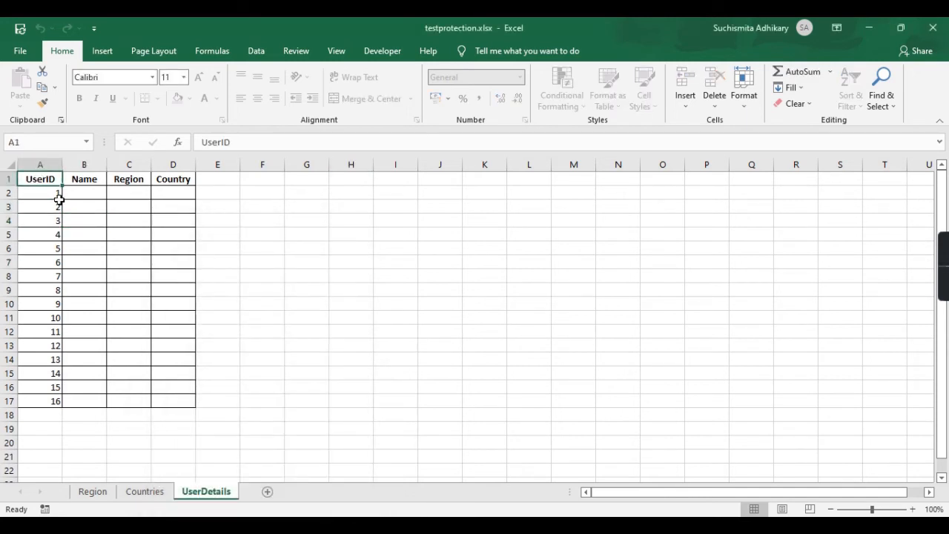
click(100, 301)
double_click(101, 301)
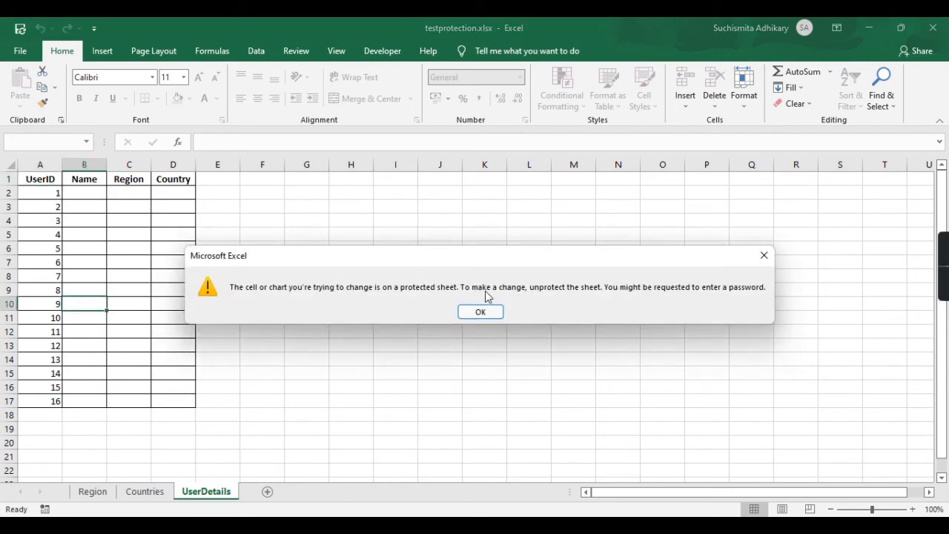
click(485, 312)
double_click(103, 220)
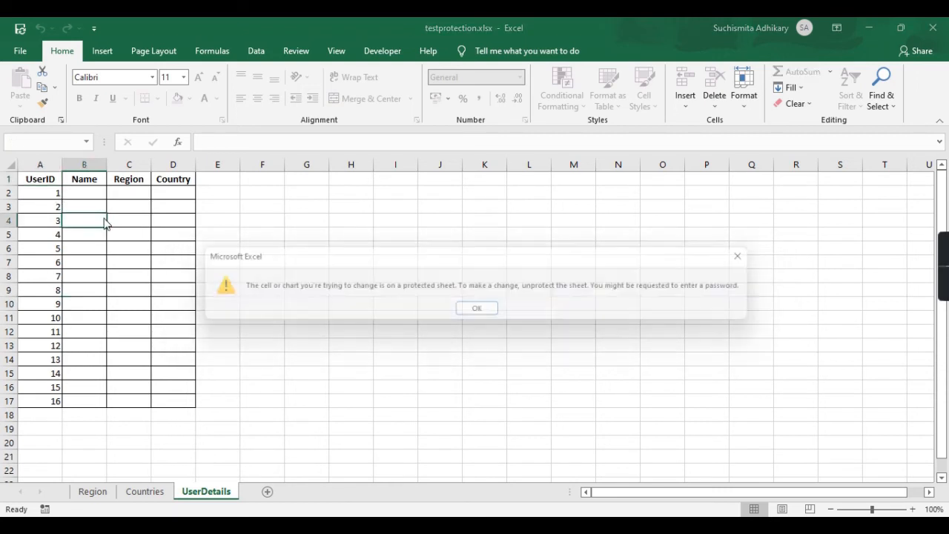
click(486, 311)
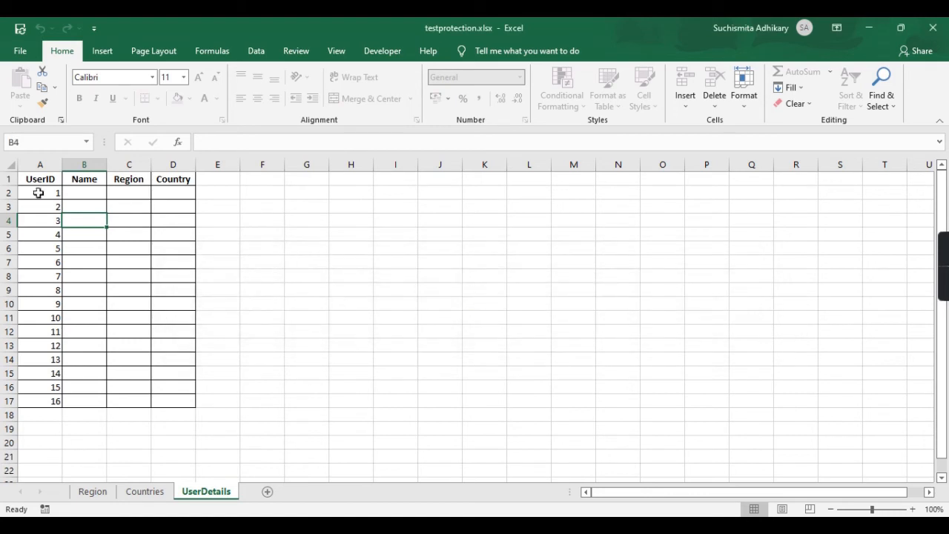
double_click(53, 180)
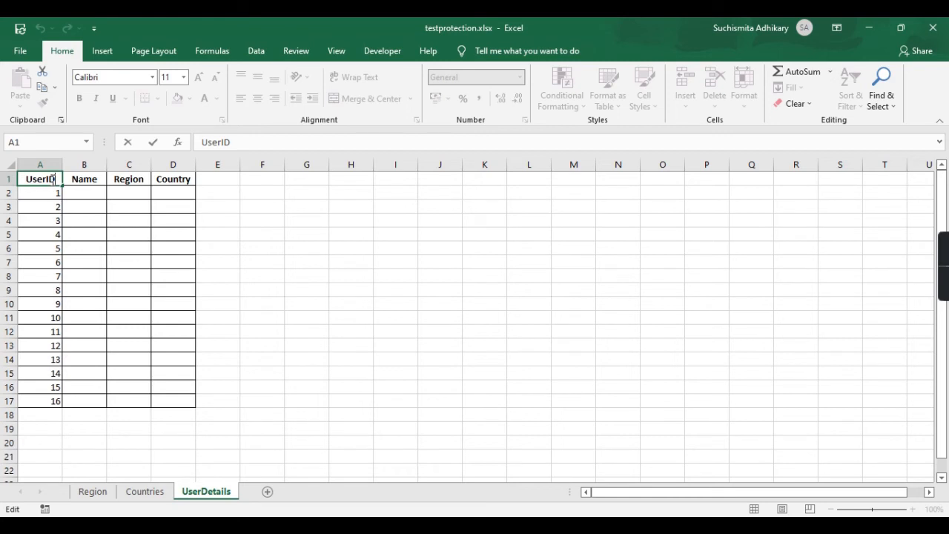
click(182, 222)
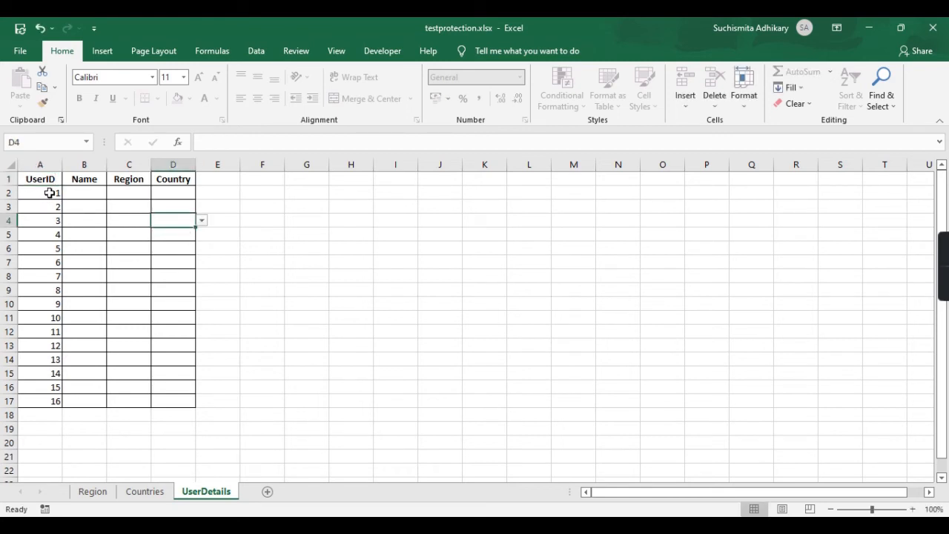
drag(49, 193, 38, 401)
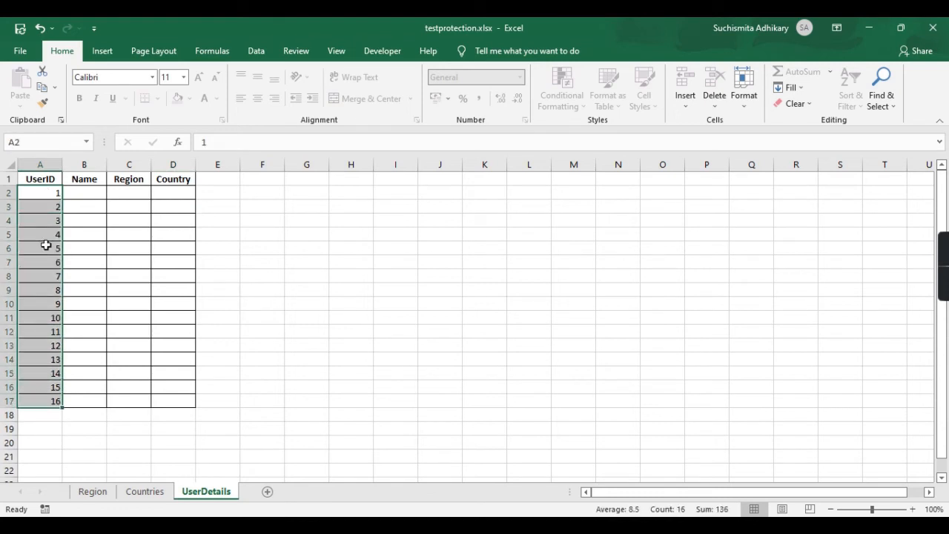
click(68, 191)
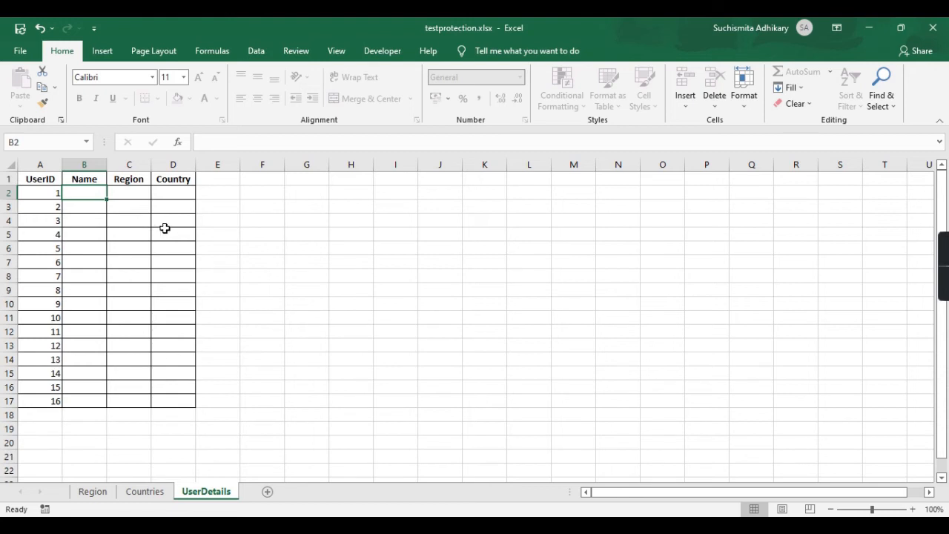
right_click(200, 496)
click(141, 203)
shift+click(174, 398)
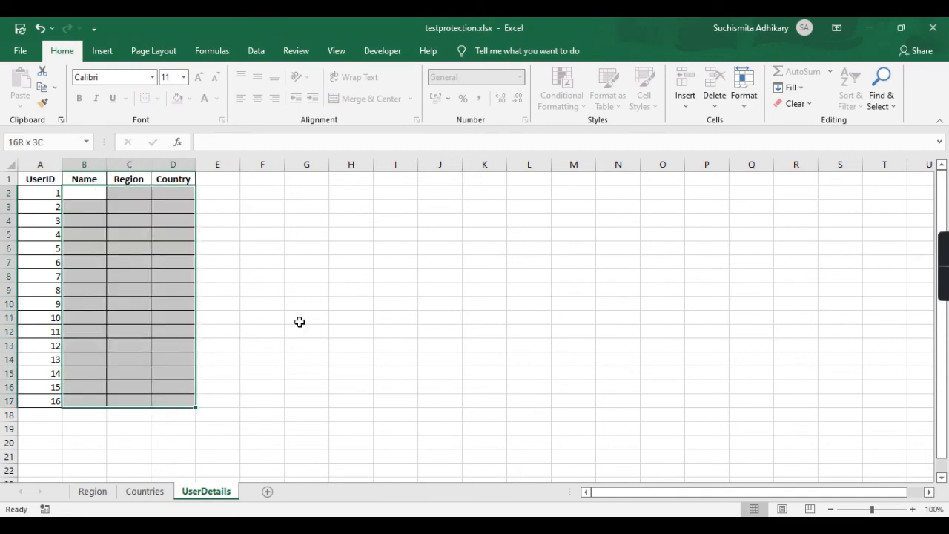
click(352, 310)
drag(84, 192, 180, 395)
click(351, 339)
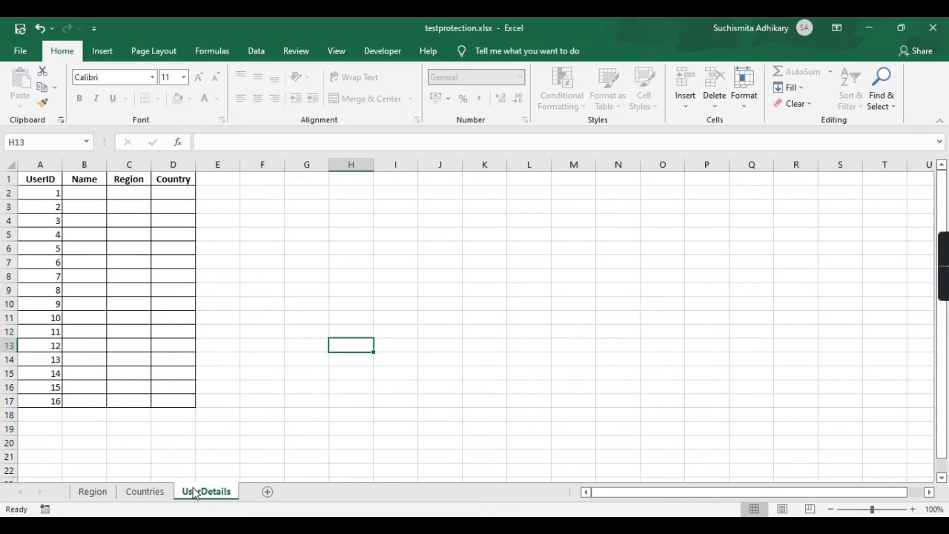
Unprotect the UserDetails sheet by confirming its password.
right_click(194, 492)
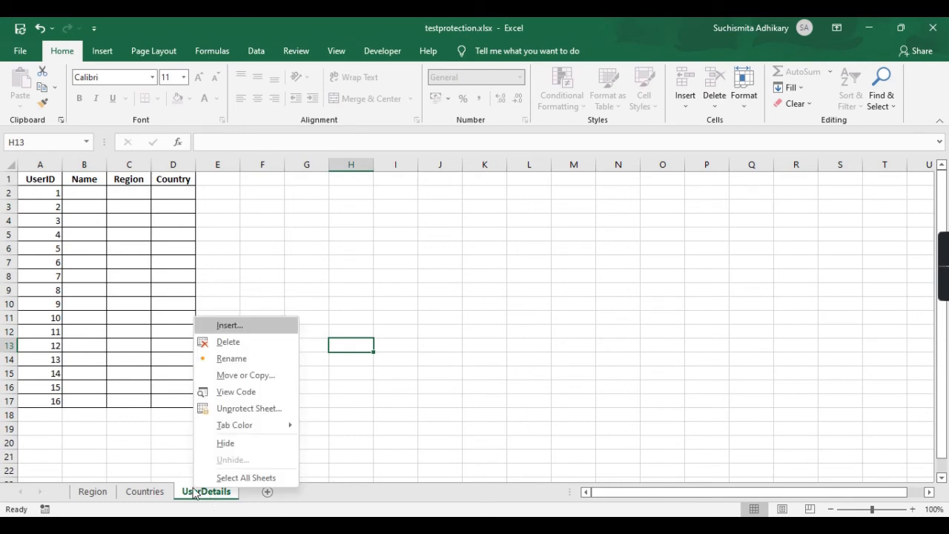
click(275, 411)
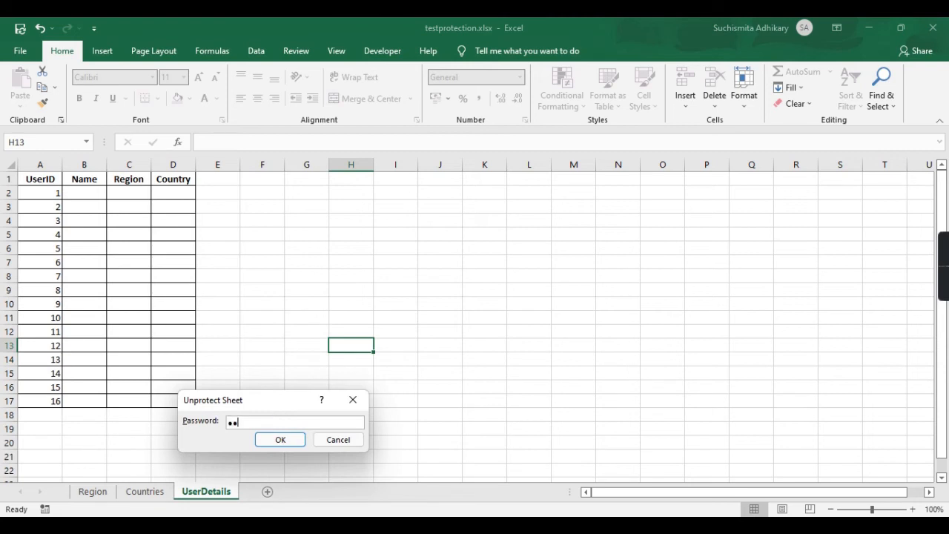
key(Return)
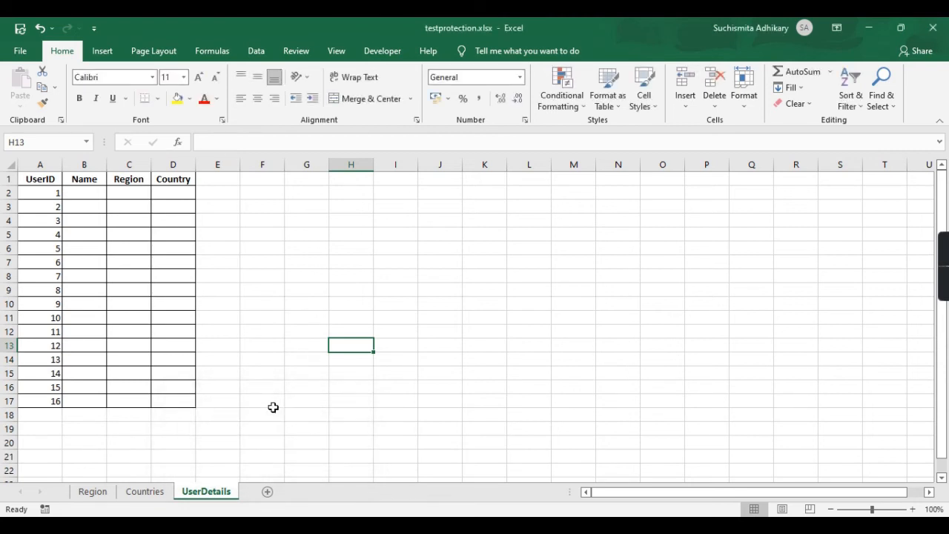
Set the UserID header cell A1 to Locked in its Protection formatting.
click(46, 177)
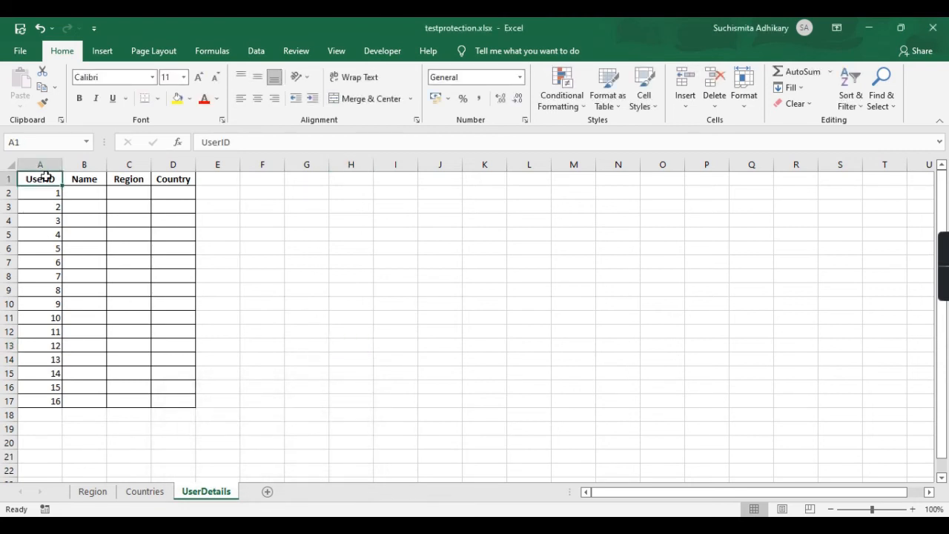
right_click(46, 179)
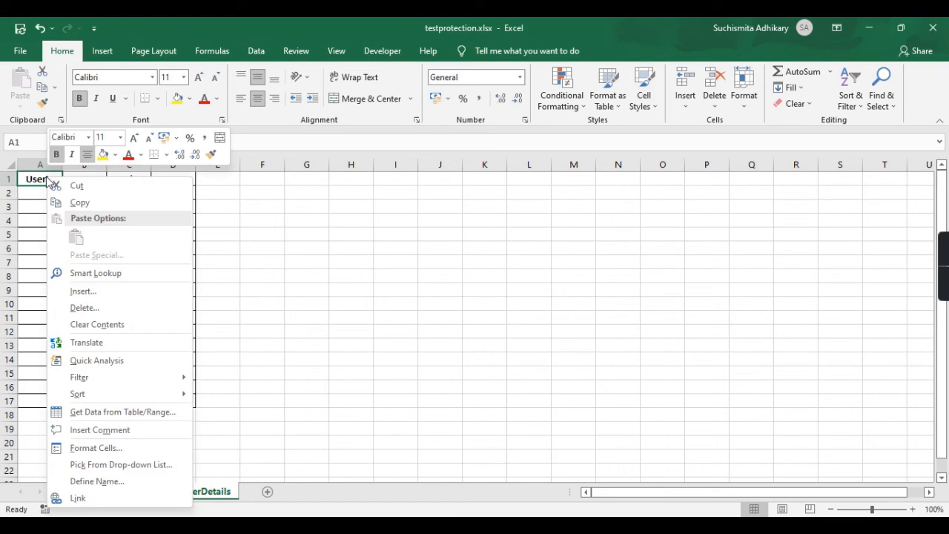
click(107, 449)
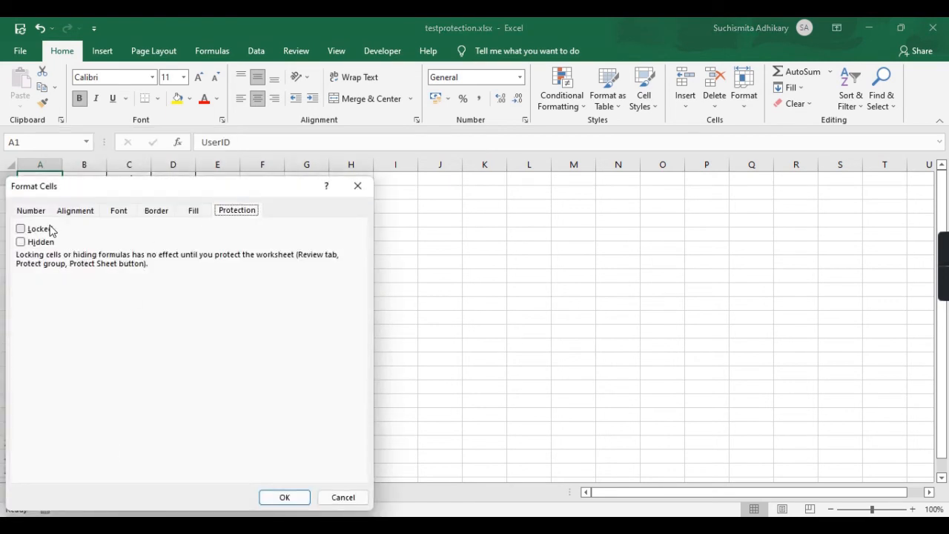
click(49, 229)
click(280, 498)
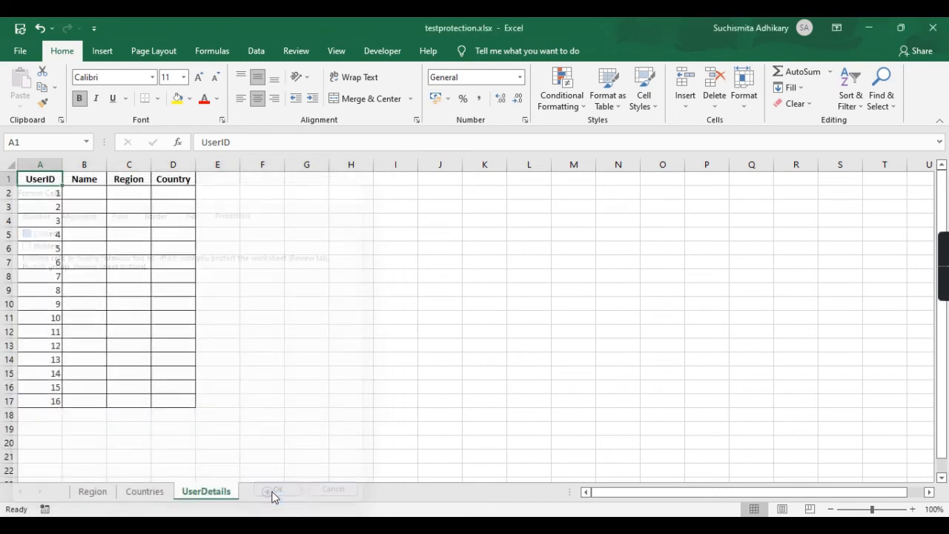
click(90, 182)
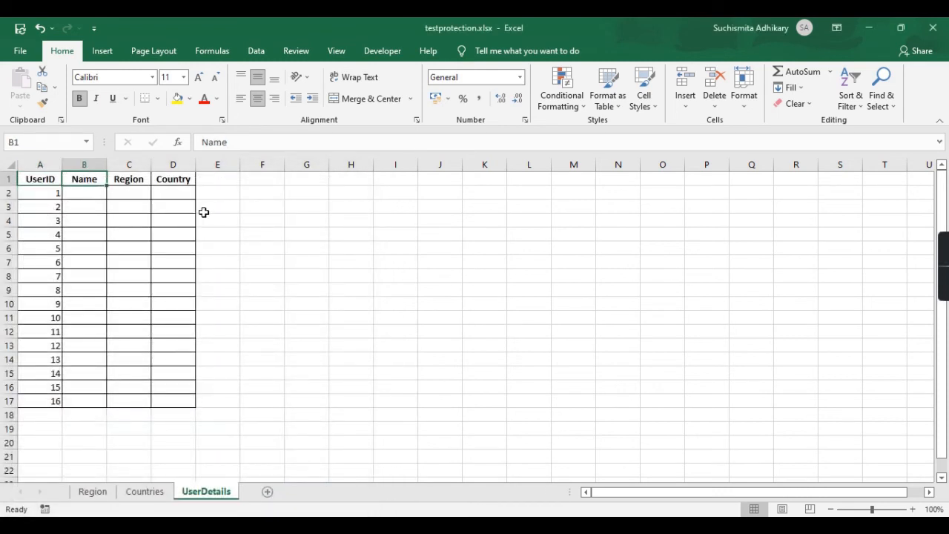
Add a 'Random' header in E1 and give E2:E17 All Borders.
click(211, 190)
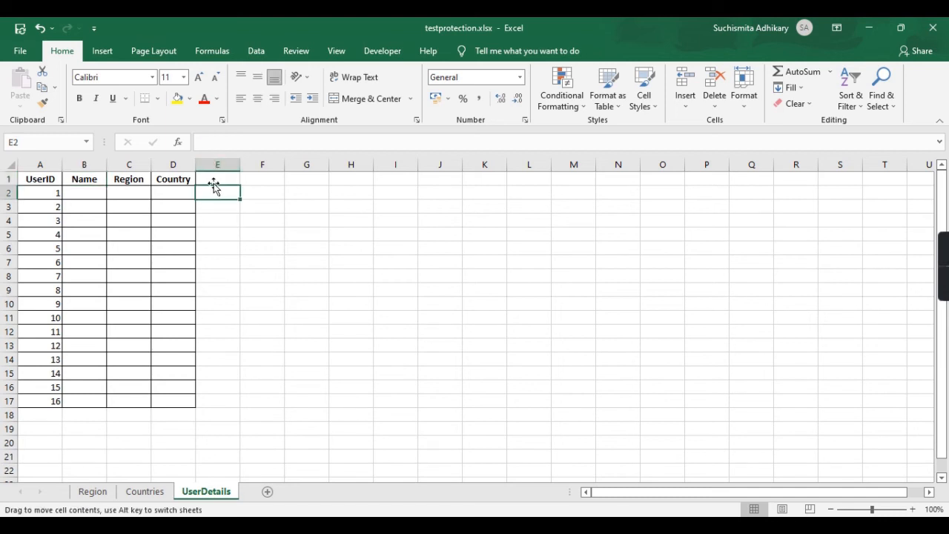
click(225, 179)
text(Ran)
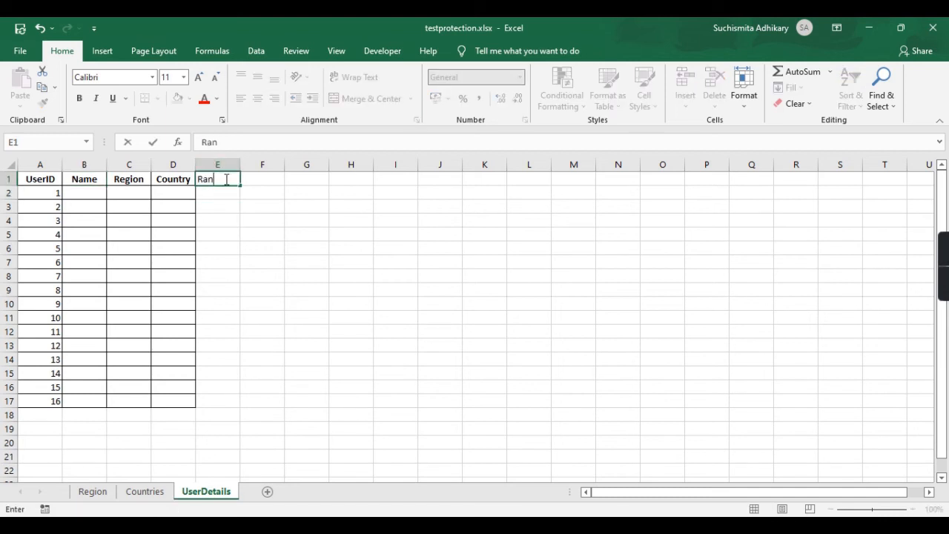
text(dom)
key(Return)
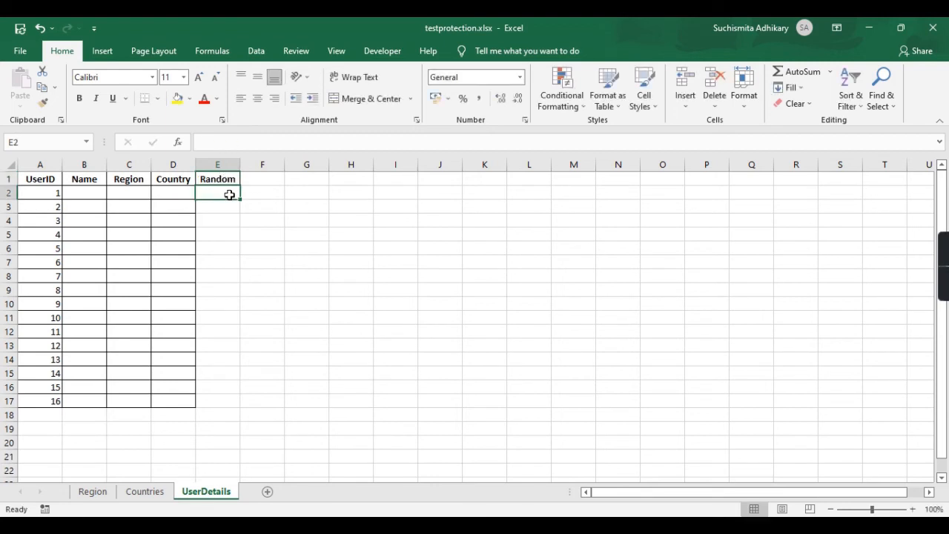
shift+click(205, 397)
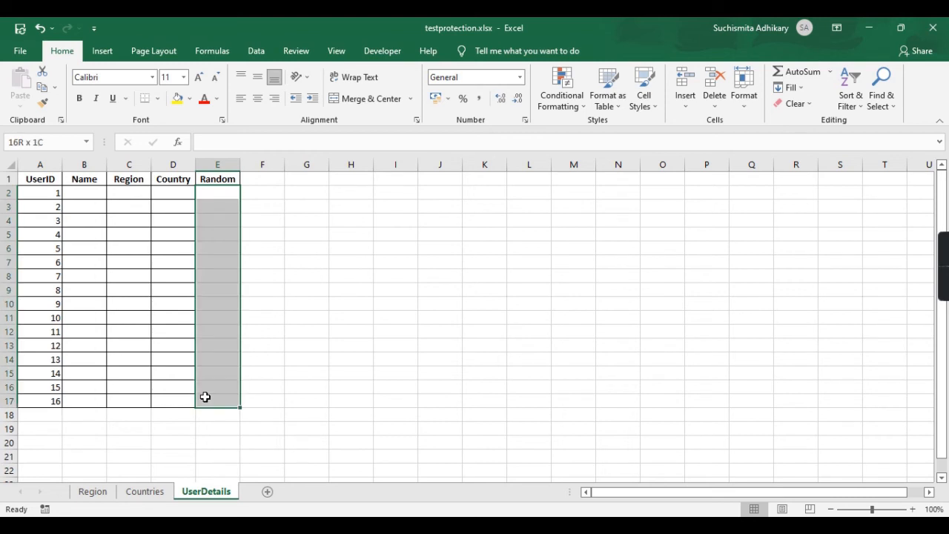
click(158, 100)
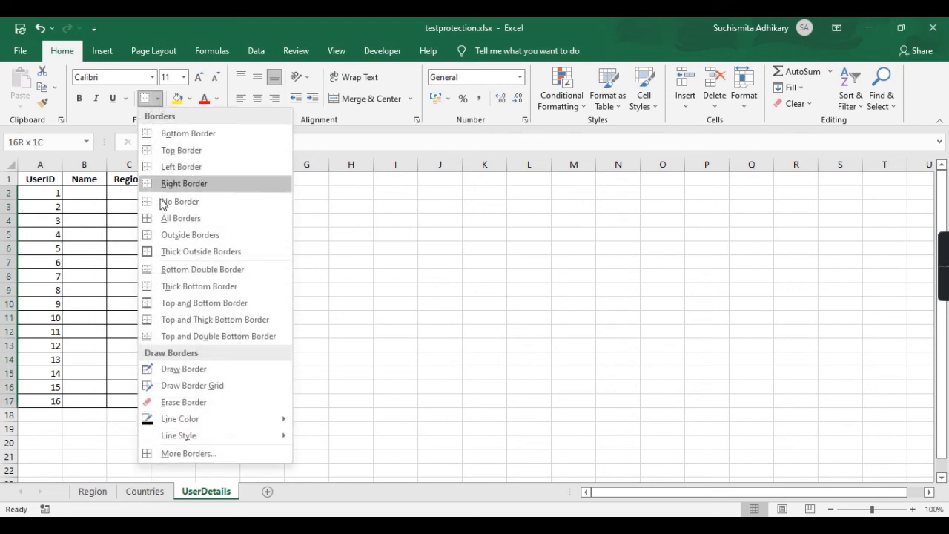
click(175, 218)
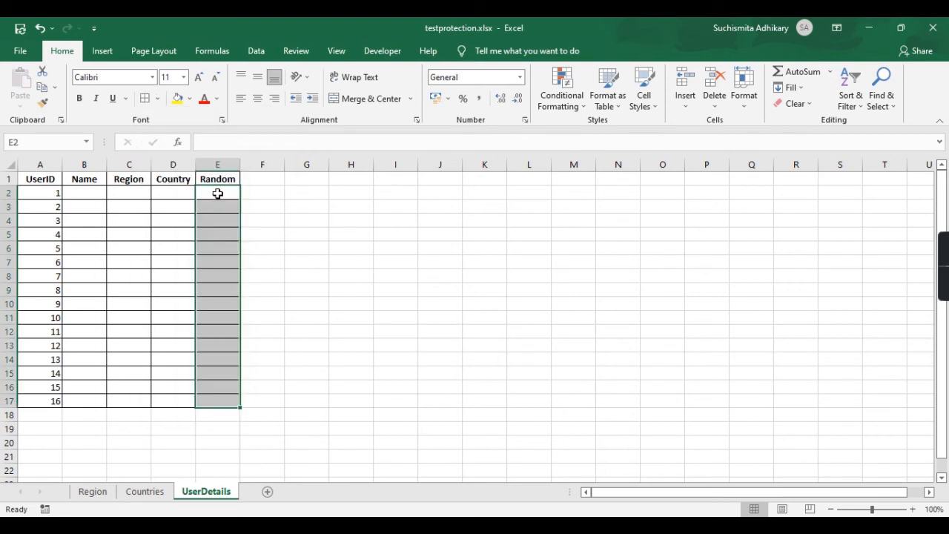
Enter =RAND() in E2 and fill it down to E17.
click(217, 193)
text(=RAND()
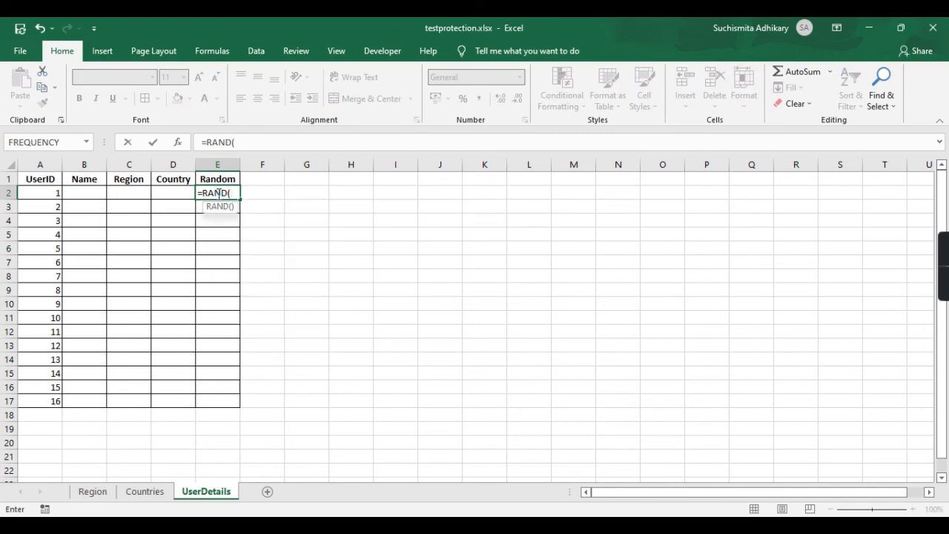
key(ctrl+Return)
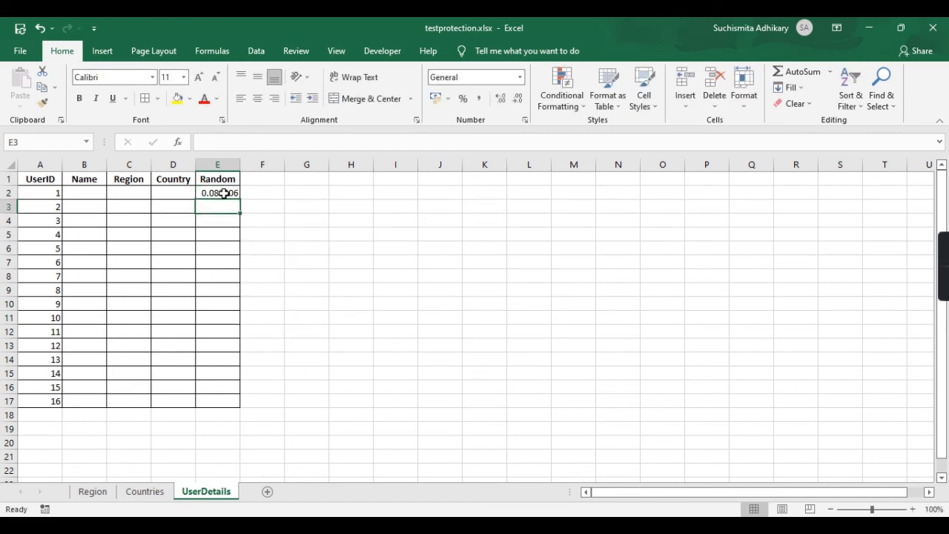
mouse_move(222, 191)
mouse_down()
mouse_move(246, 200)
mouse_move(239, 195)
mouse_up()
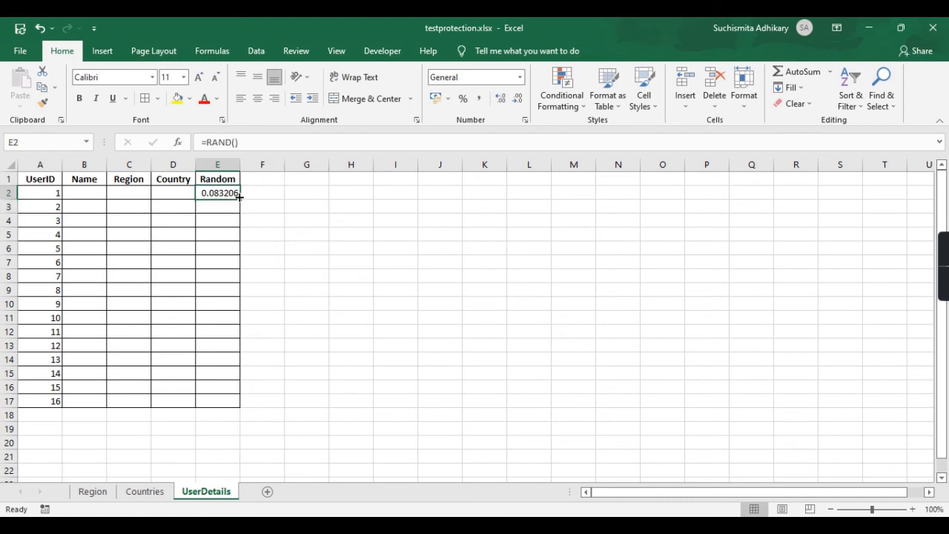
double_click(239, 195)
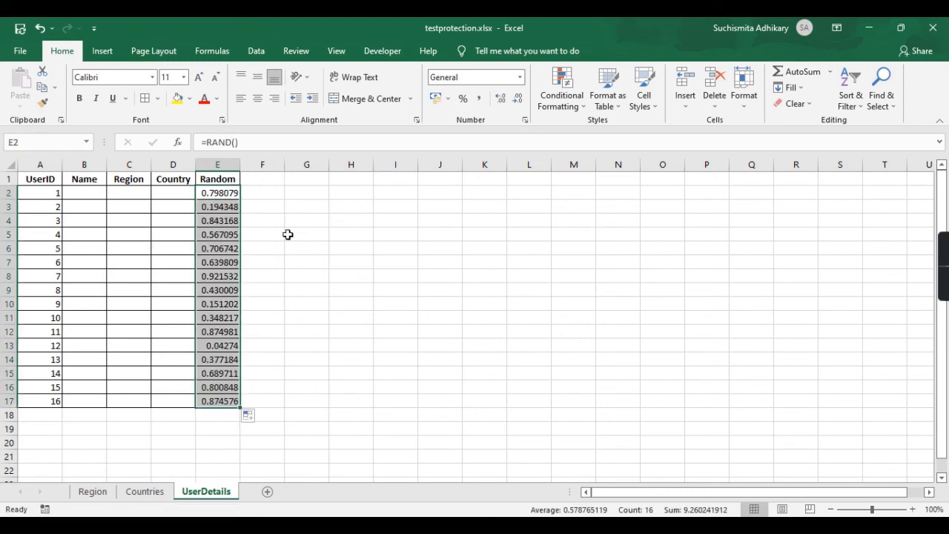
click(350, 262)
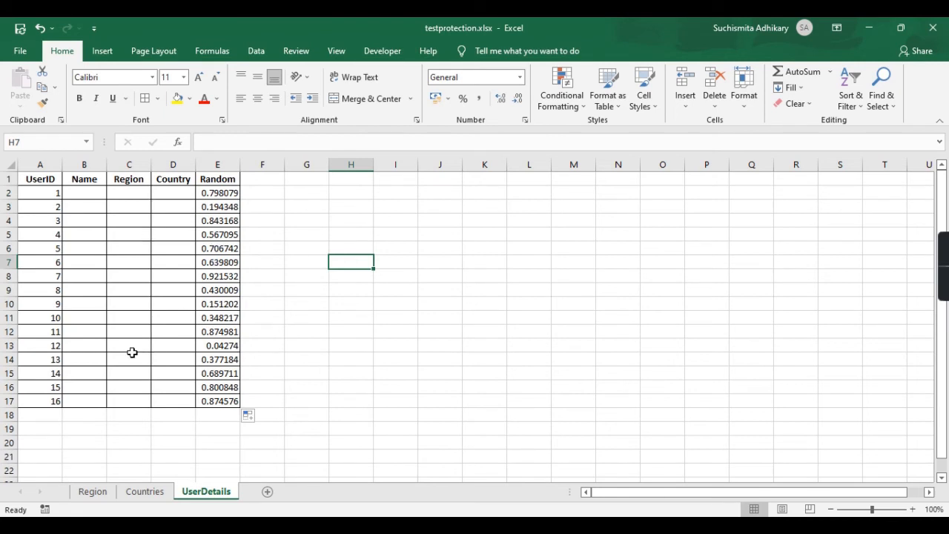
click(66, 193)
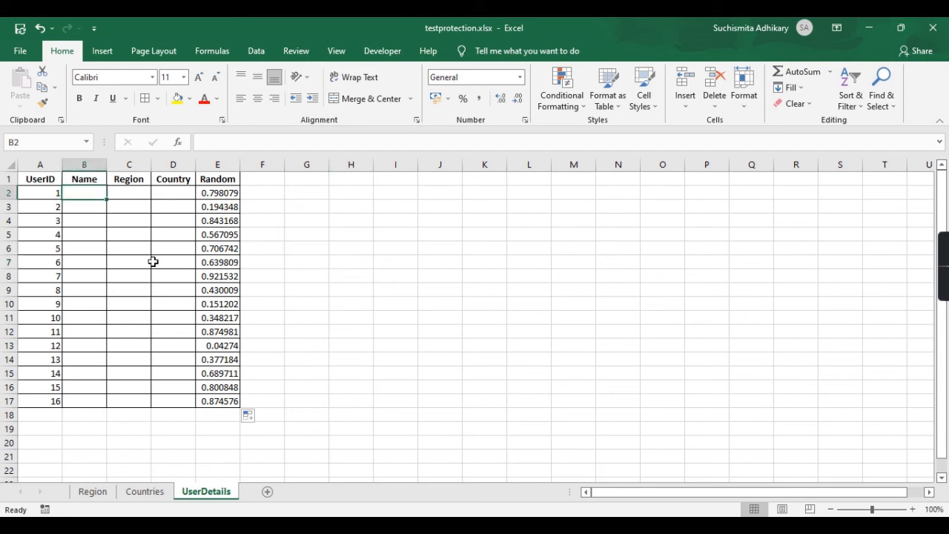
shift+click(171, 399)
Clear the Locked option for the Name, Region and Country range B2:D17.
right_click(171, 399)
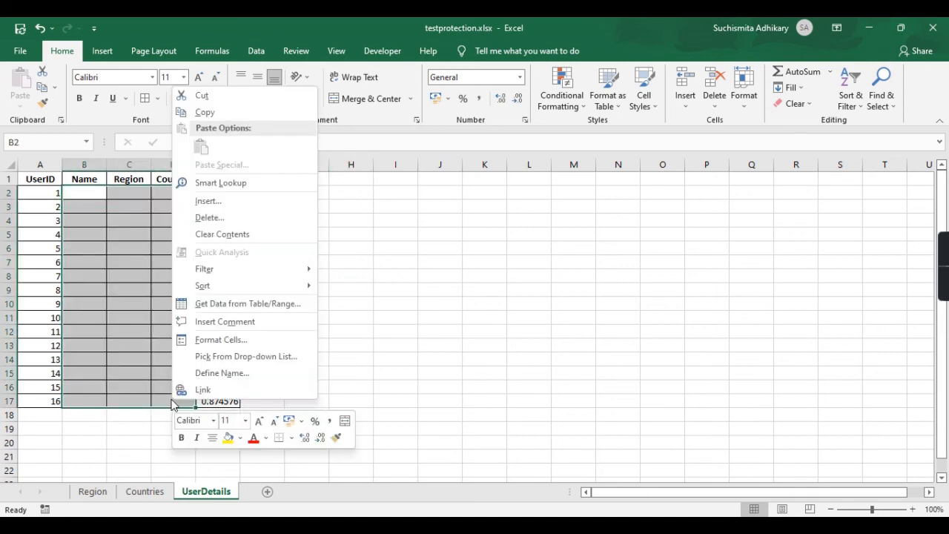
click(247, 341)
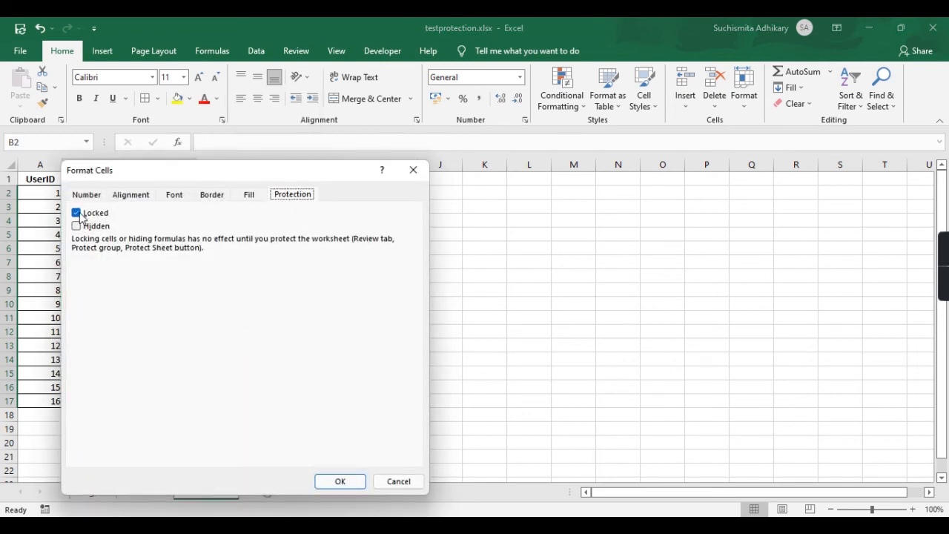
click(82, 216)
click(336, 483)
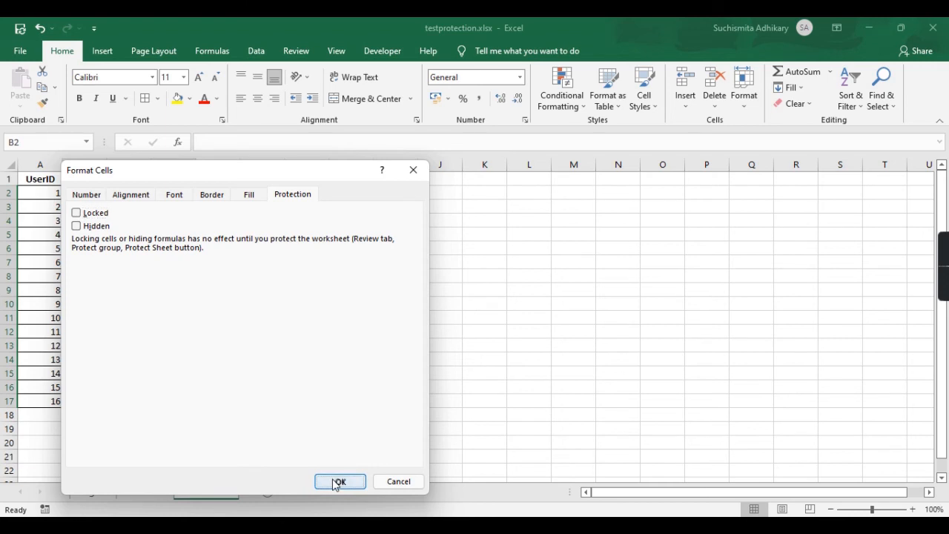
click(331, 307)
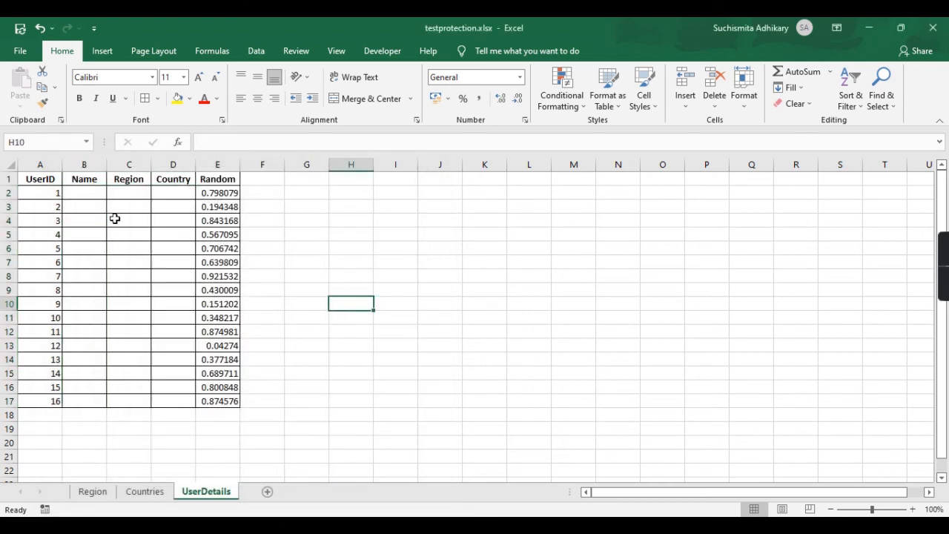
click(40, 180)
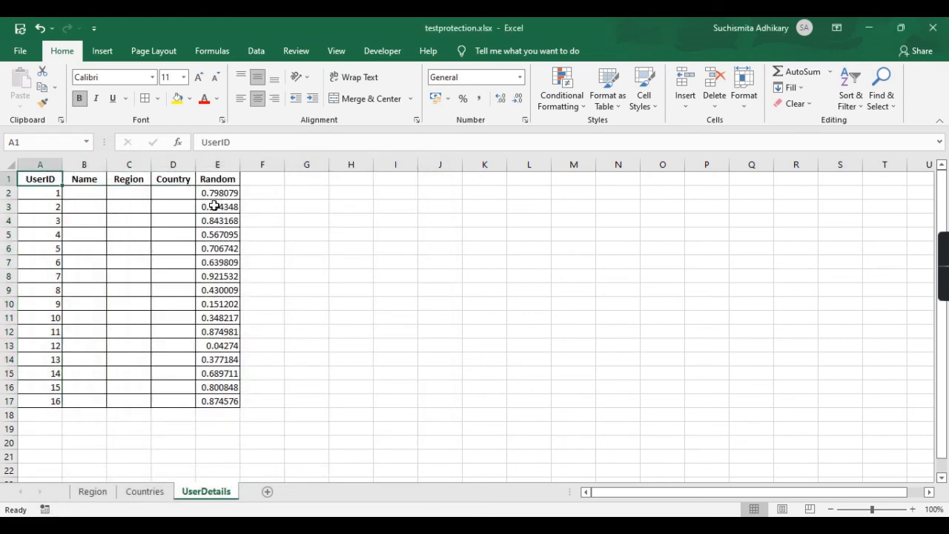
click(214, 193)
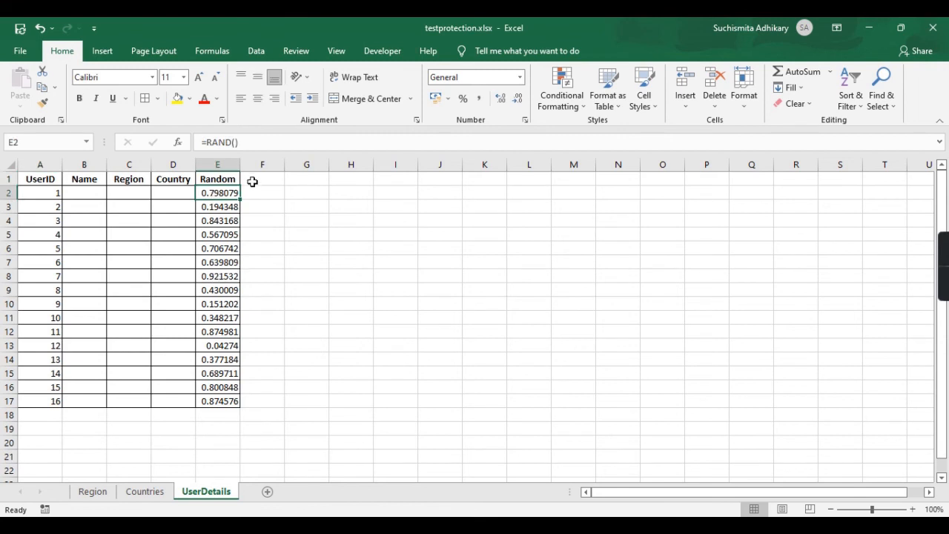
Turn on the Hidden protection option for the Random formulas in E2:E8.
shift+click(214, 276)
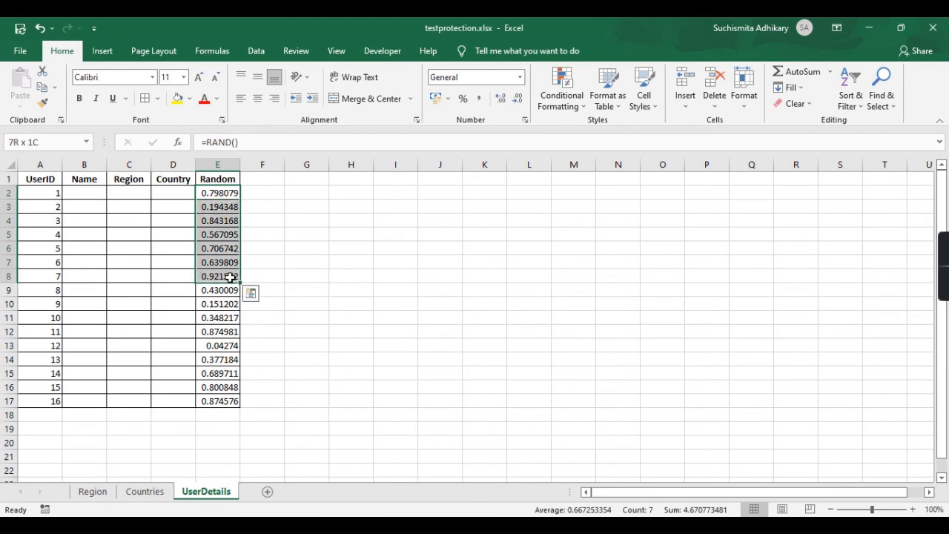
right_click(230, 280)
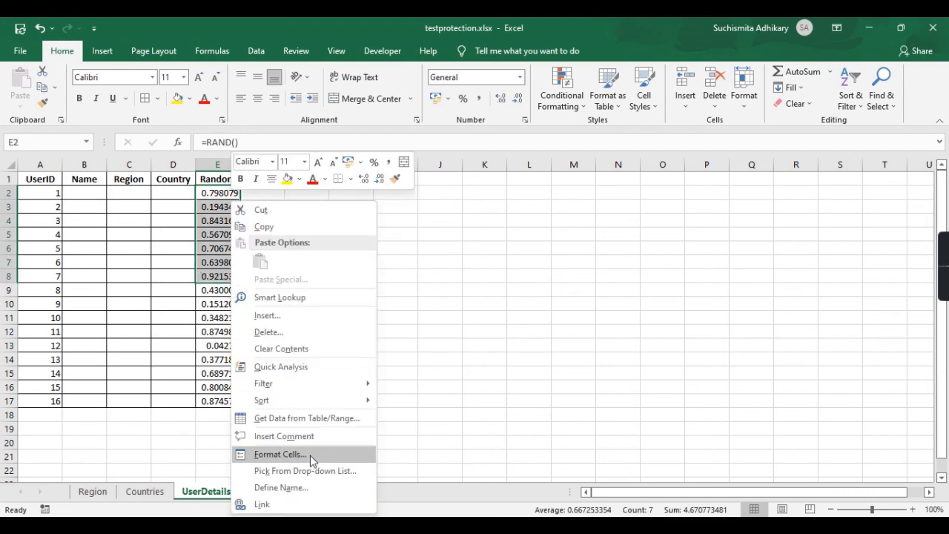
click(310, 456)
click(142, 243)
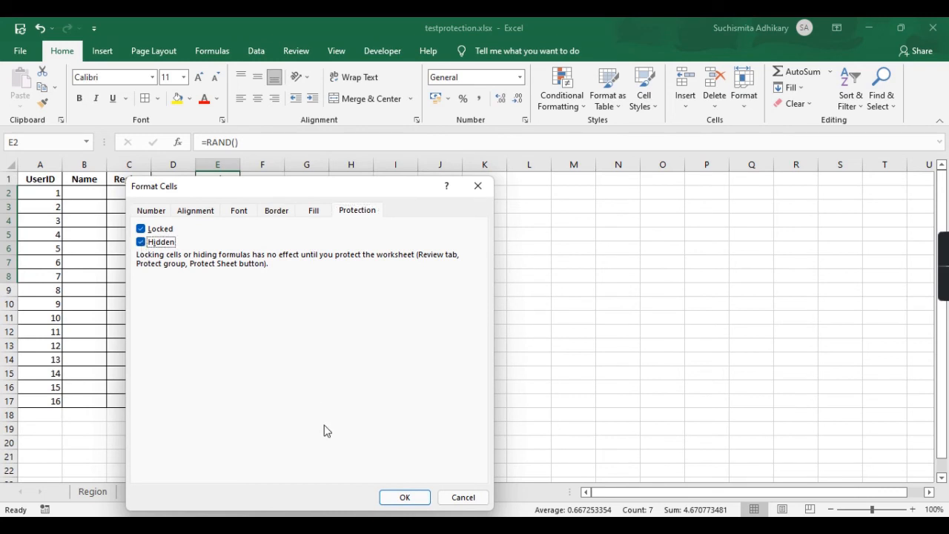
click(405, 498)
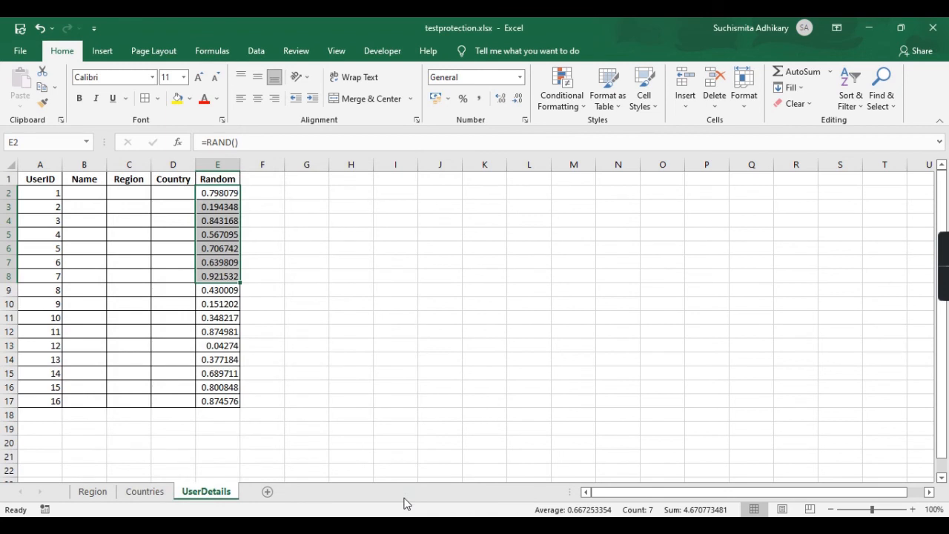
click(453, 346)
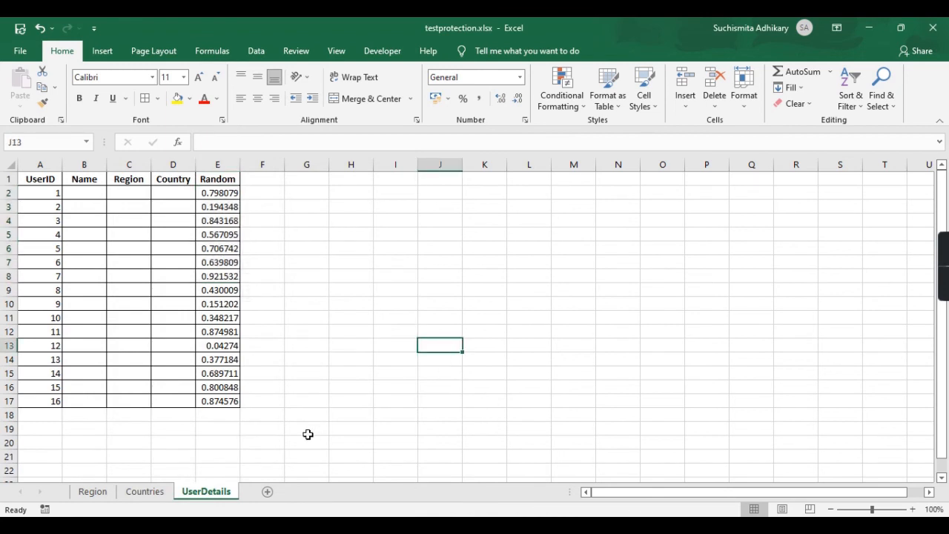
Submit Protect Sheet for UserDetails with a password and confirm the re-entered password.
right_click(207, 494)
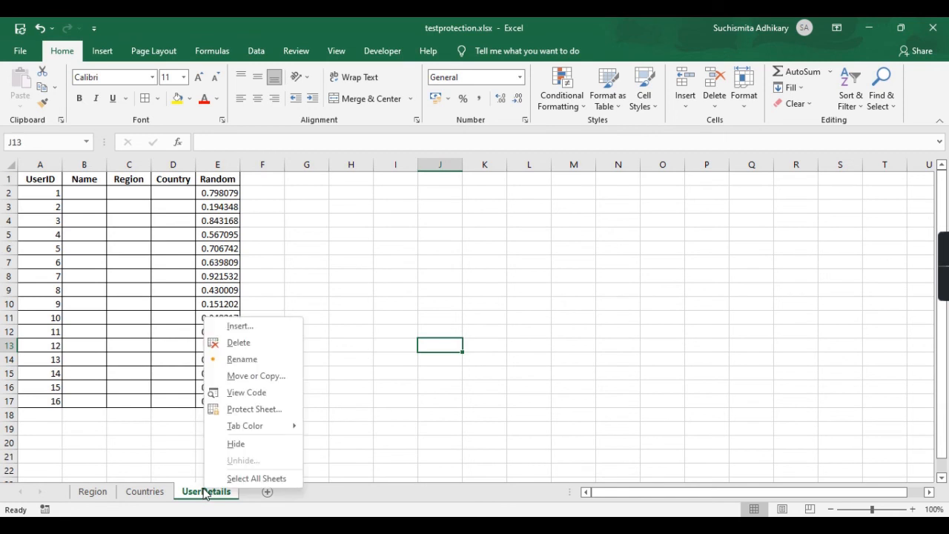
click(255, 409)
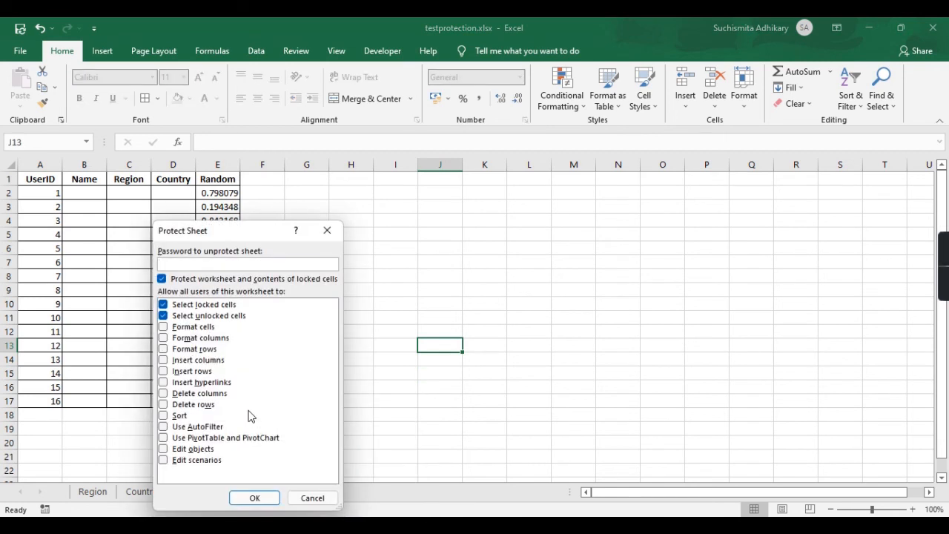
click(255, 497)
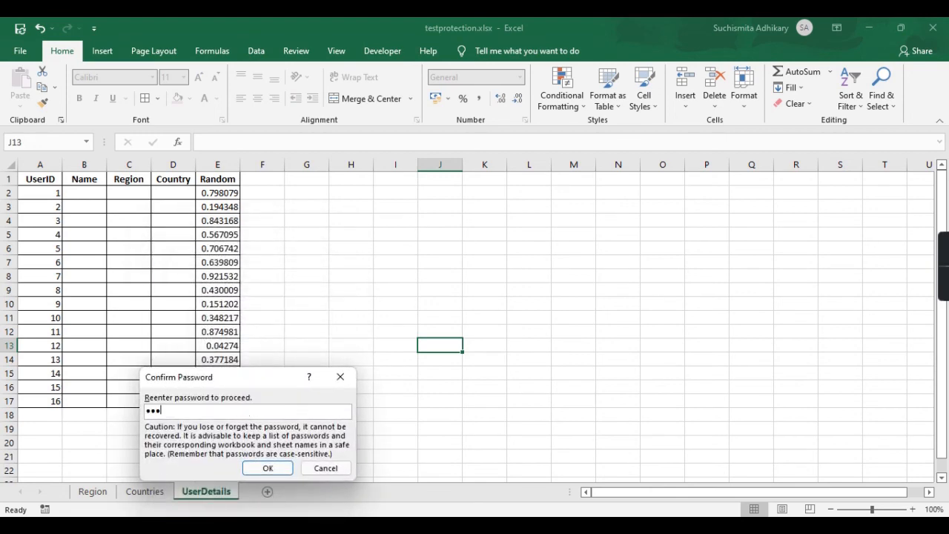
key(Return)
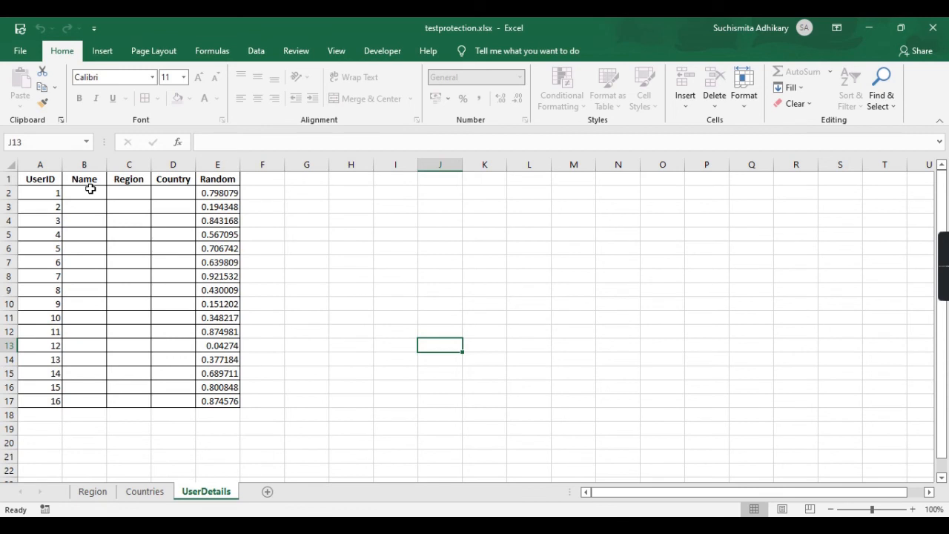
double_click(48, 184)
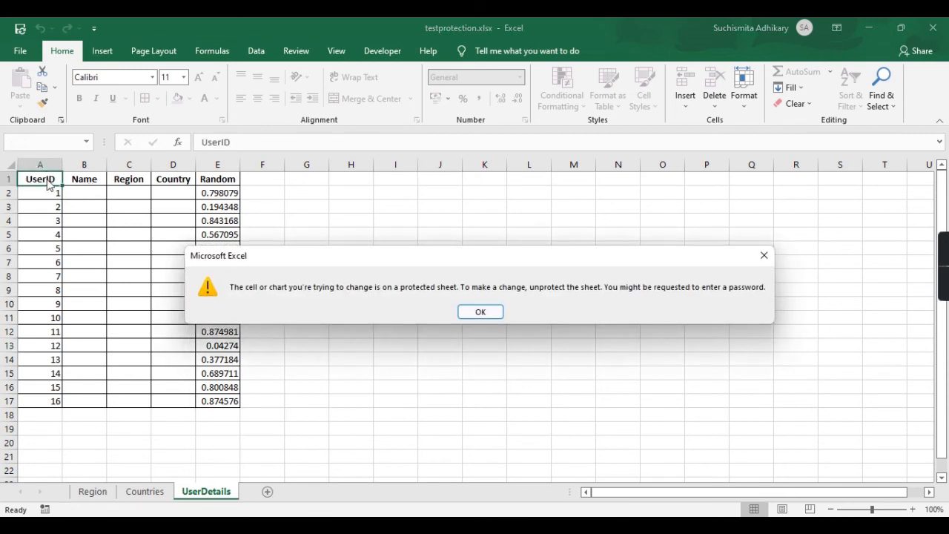
click(493, 315)
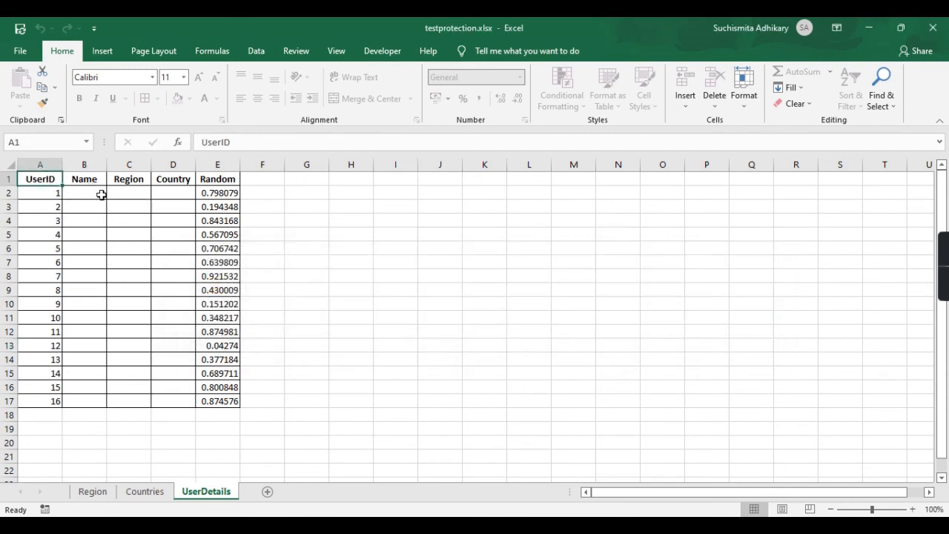
double_click(100, 178)
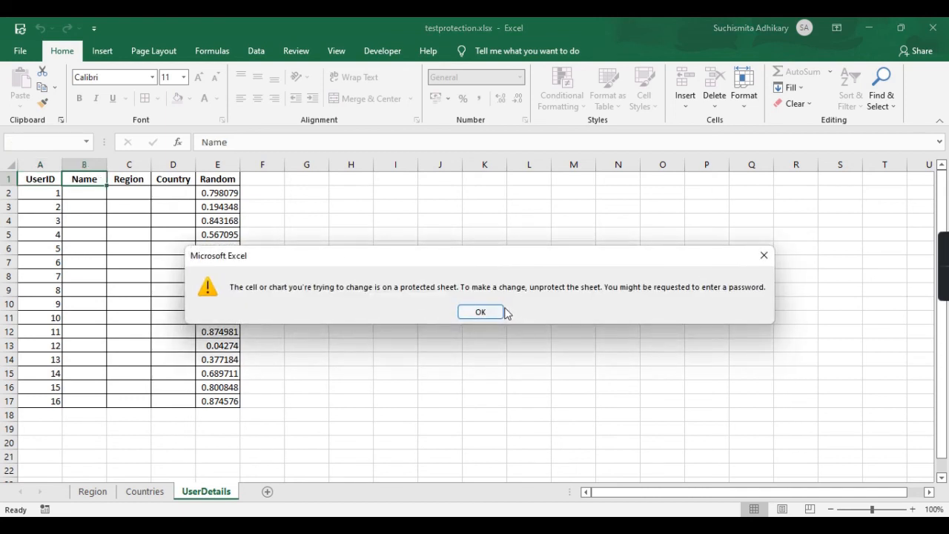
click(496, 312)
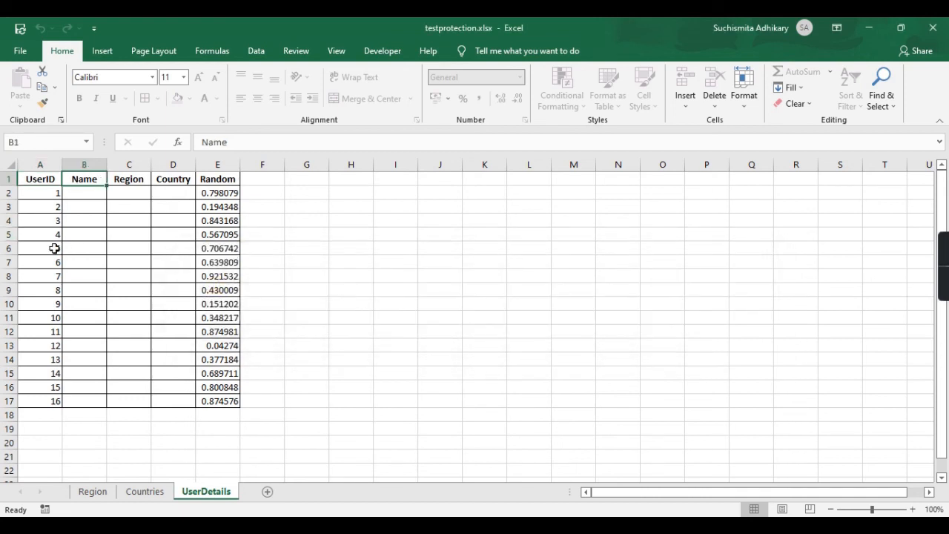
double_click(54, 249)
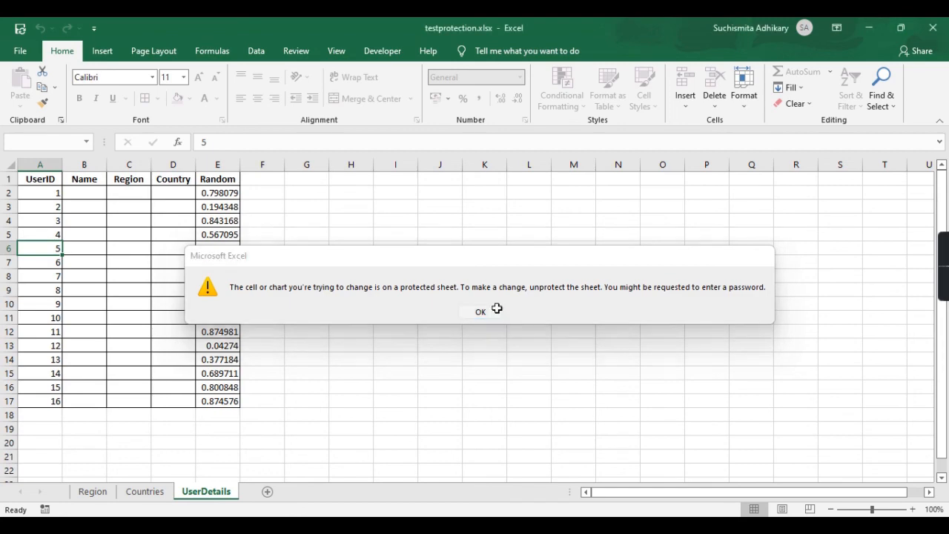
click(480, 311)
key(ctrl+End)
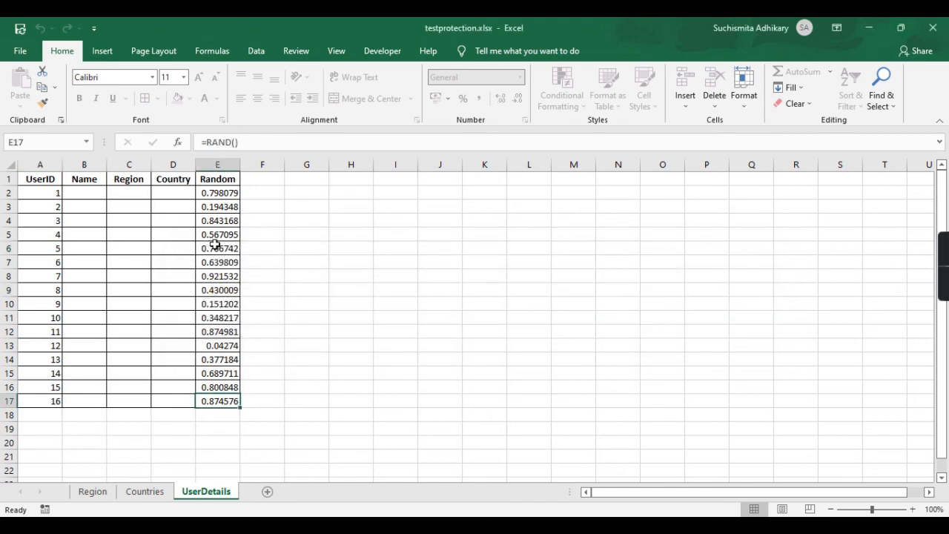
double_click(216, 247)
click(481, 311)
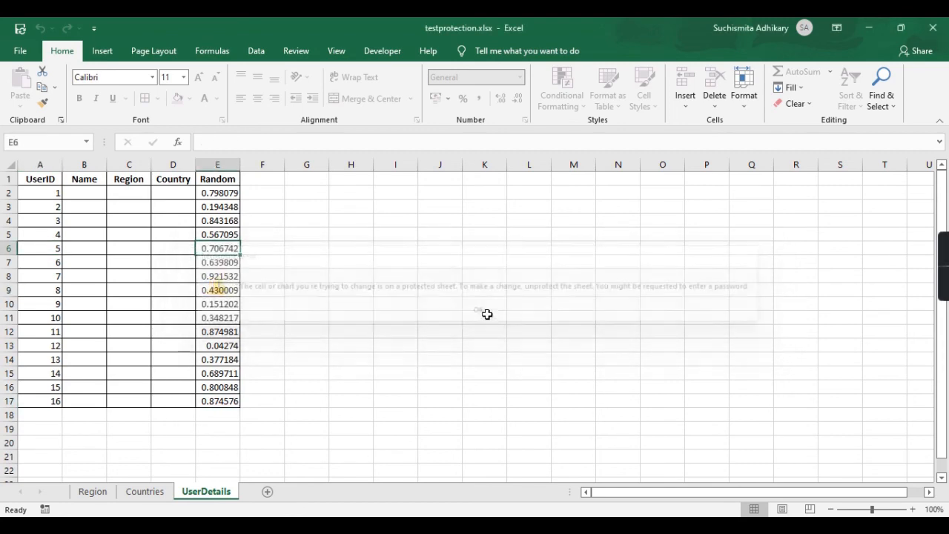
click(96, 193)
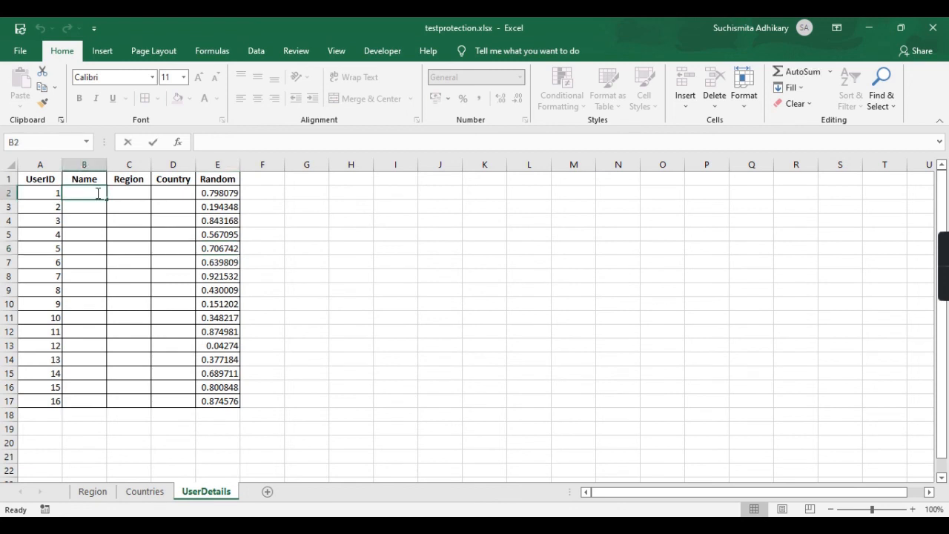
Check the Region dropdown in C4 and the Country dropdown in D3.
click(121, 219)
key(alt+Down)
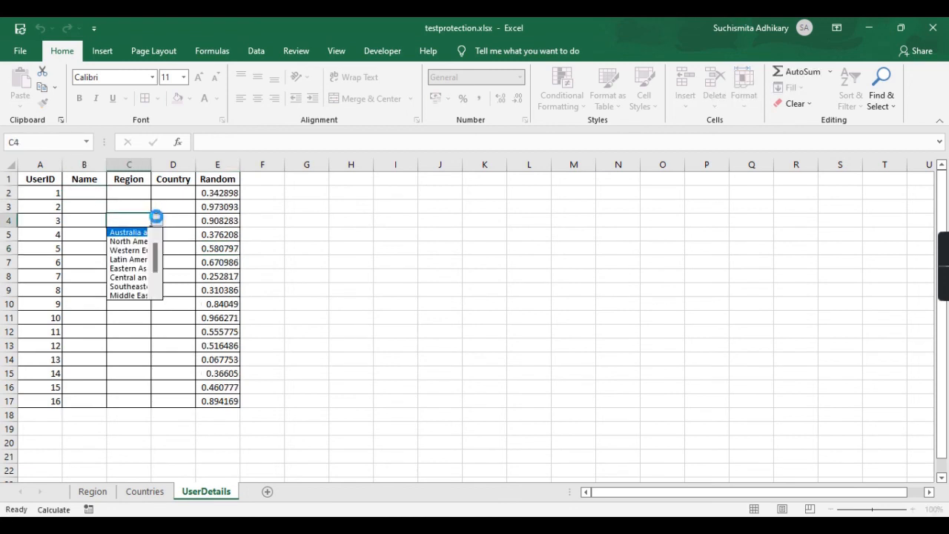
key(Escape)
click(178, 206)
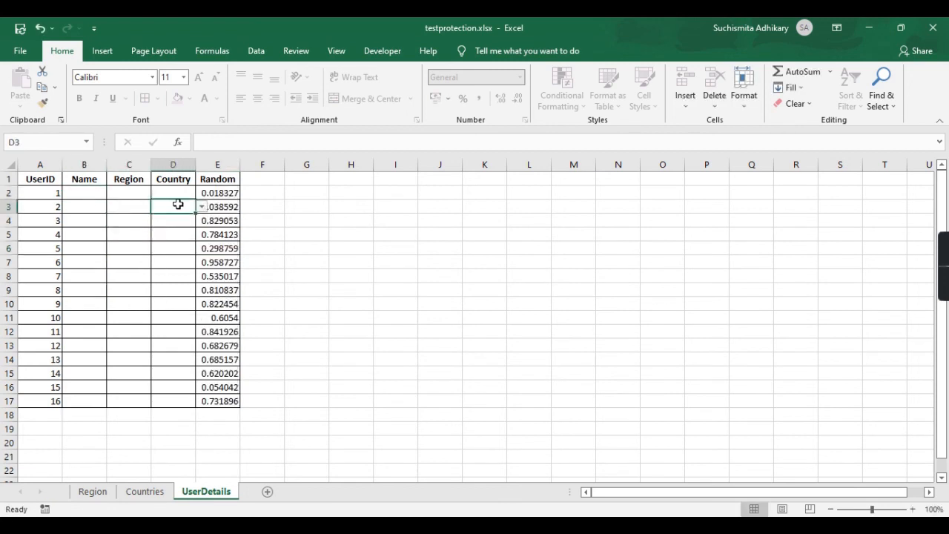
key(alt+Down)
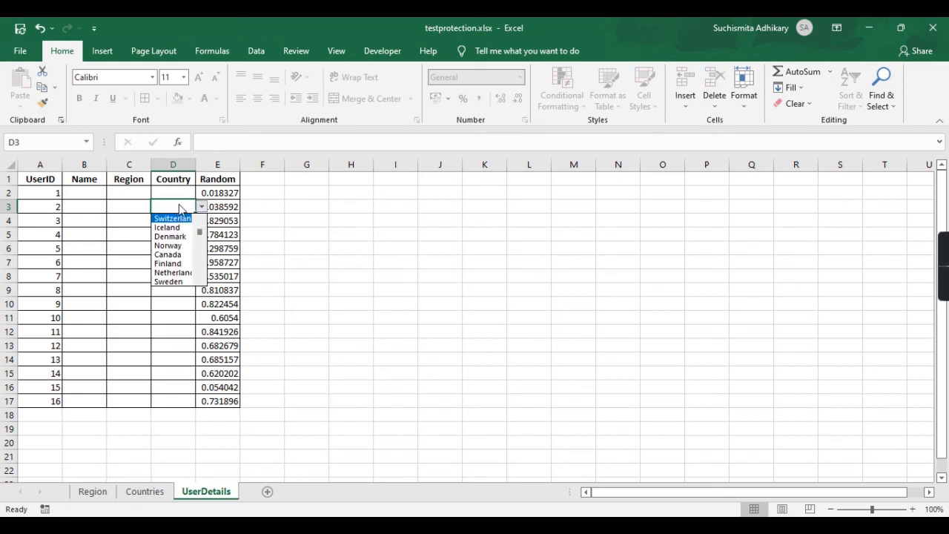
Enter 'gfytdyjuj' in Name cell B9 and pick Western Europe for Region cell C10.
click(92, 290)
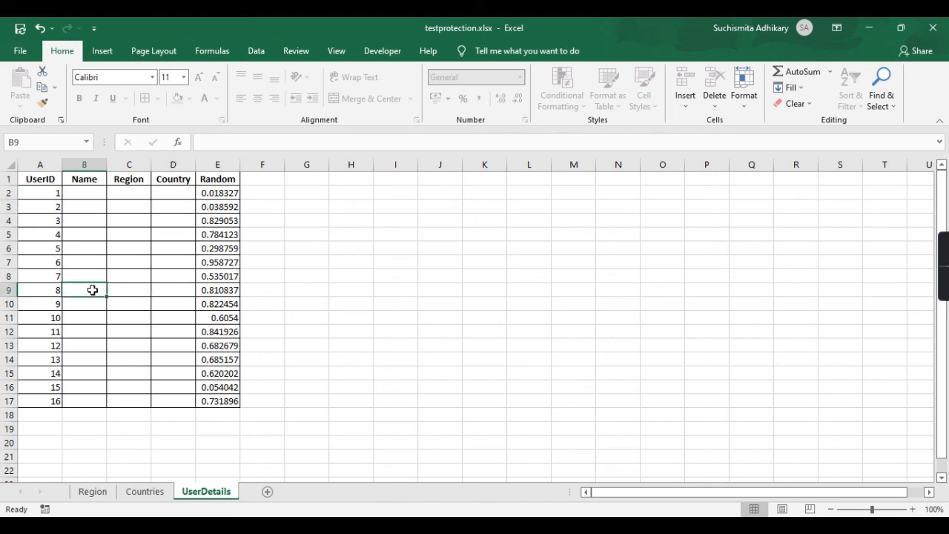
text(gfytdyjuj)
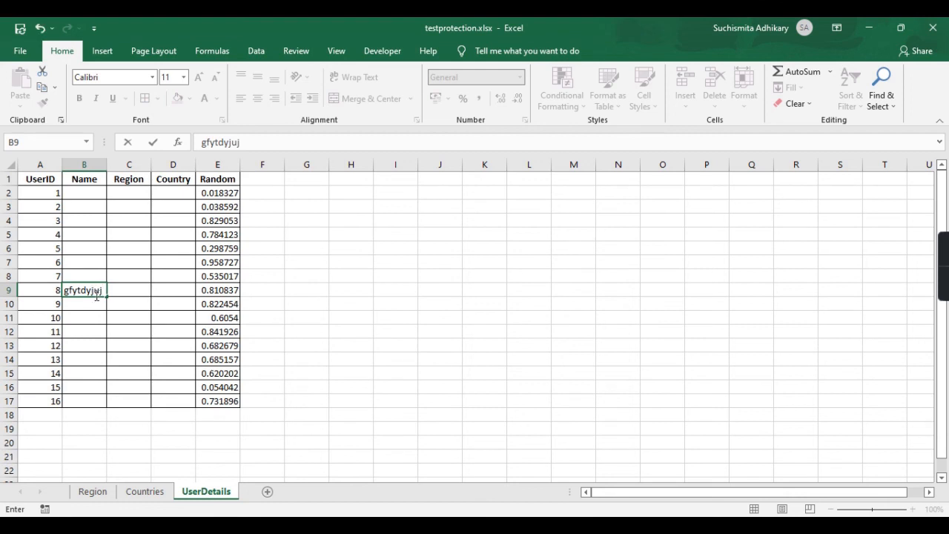
click(105, 313)
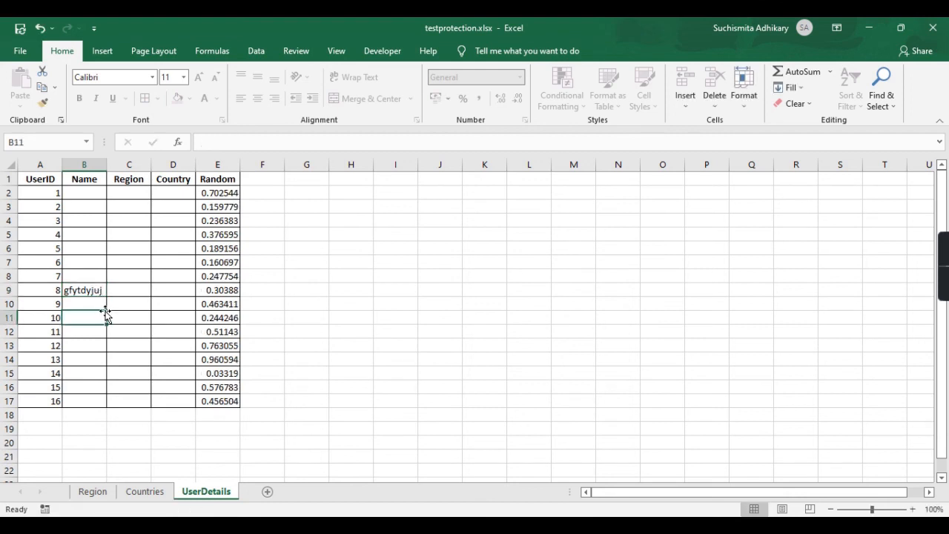
click(124, 304)
click(157, 304)
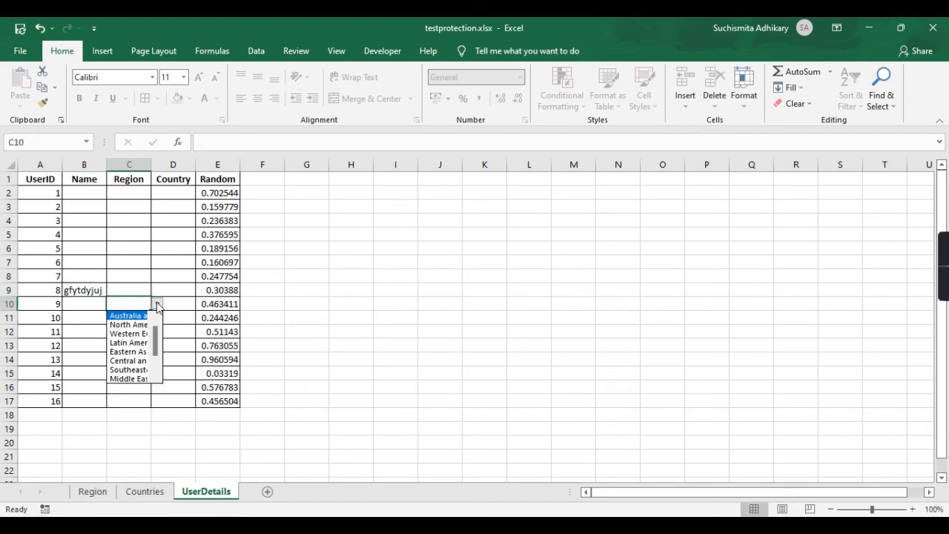
click(137, 335)
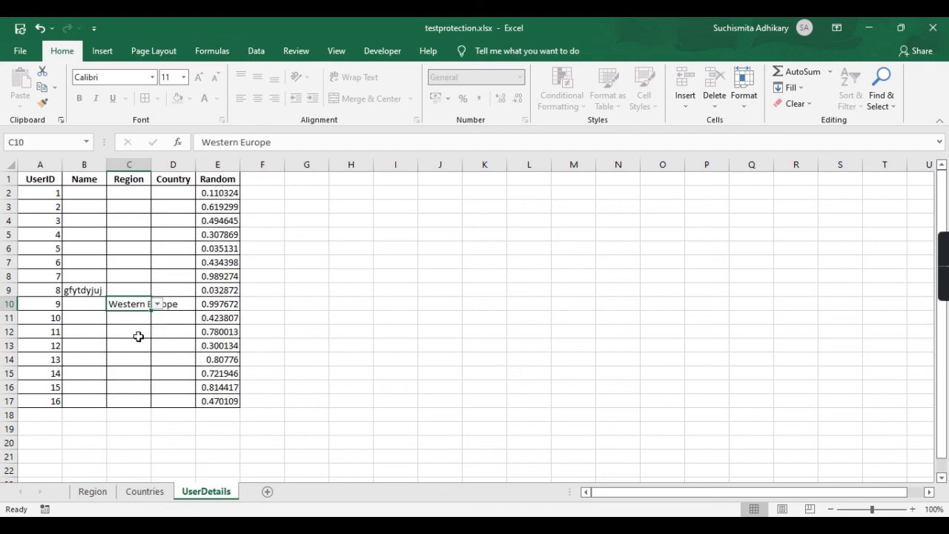
click(391, 317)
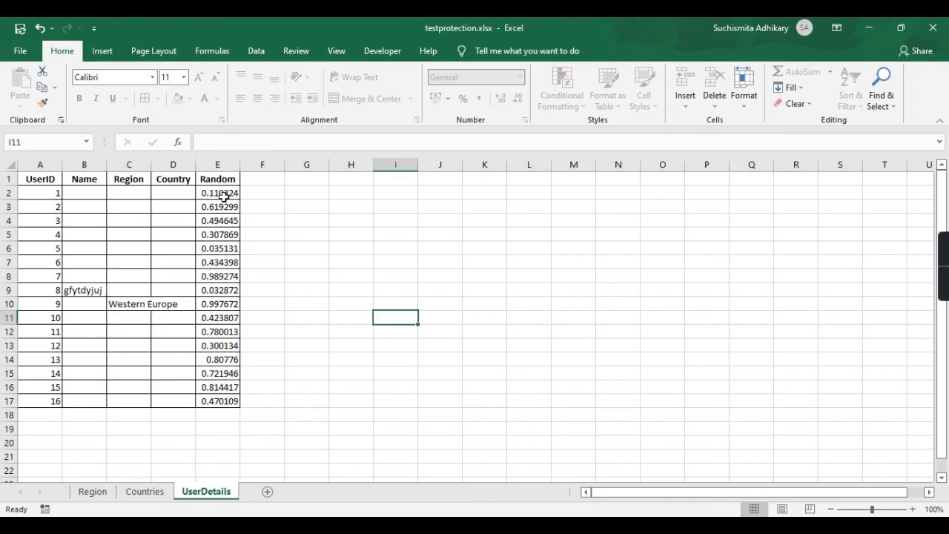
drag(224, 195, 212, 275)
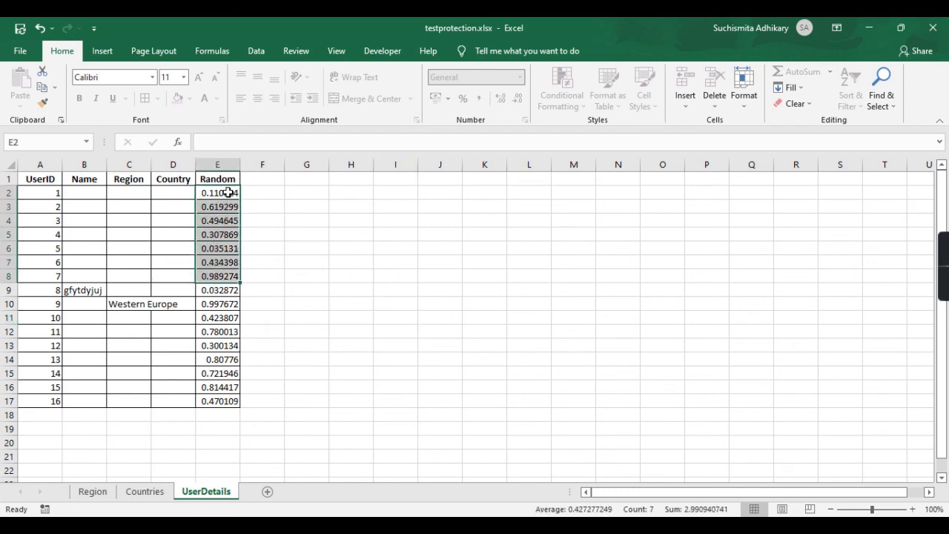
click(303, 265)
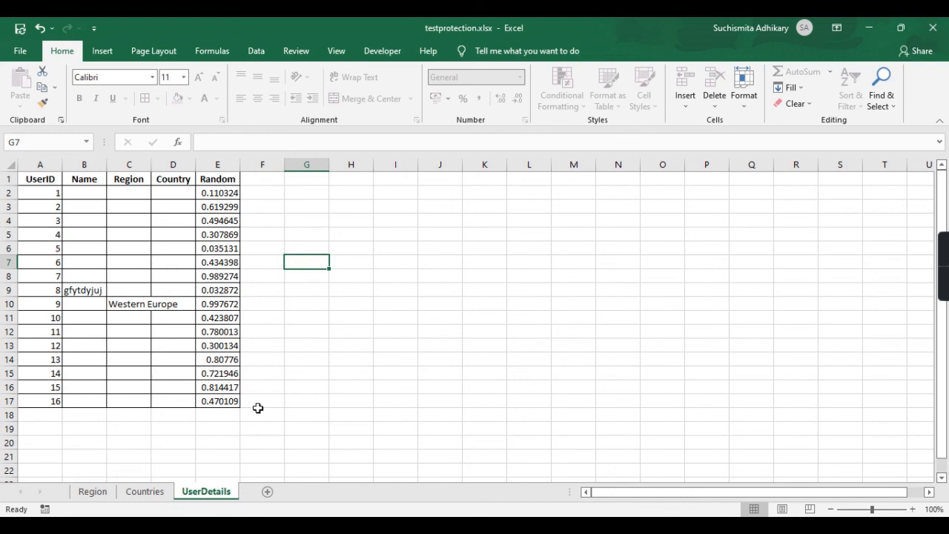
click(223, 250)
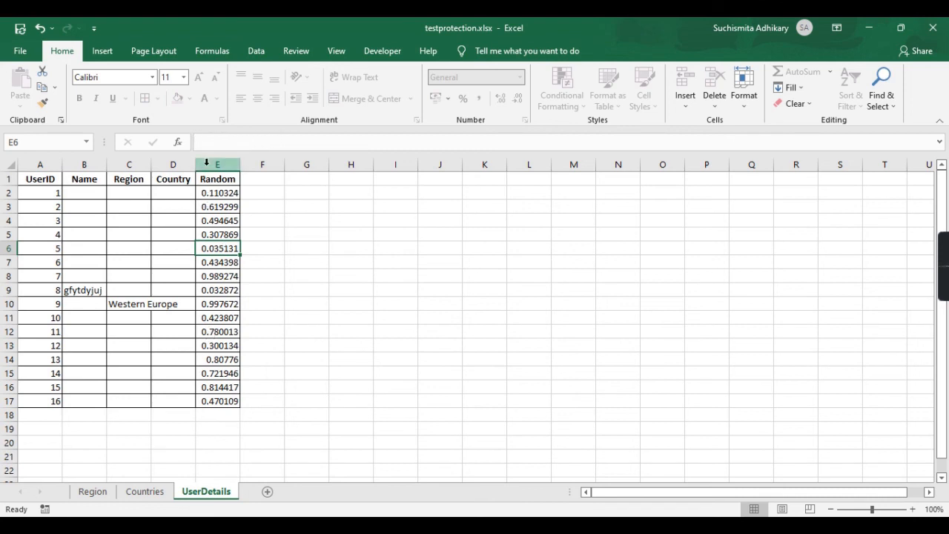
click(223, 362)
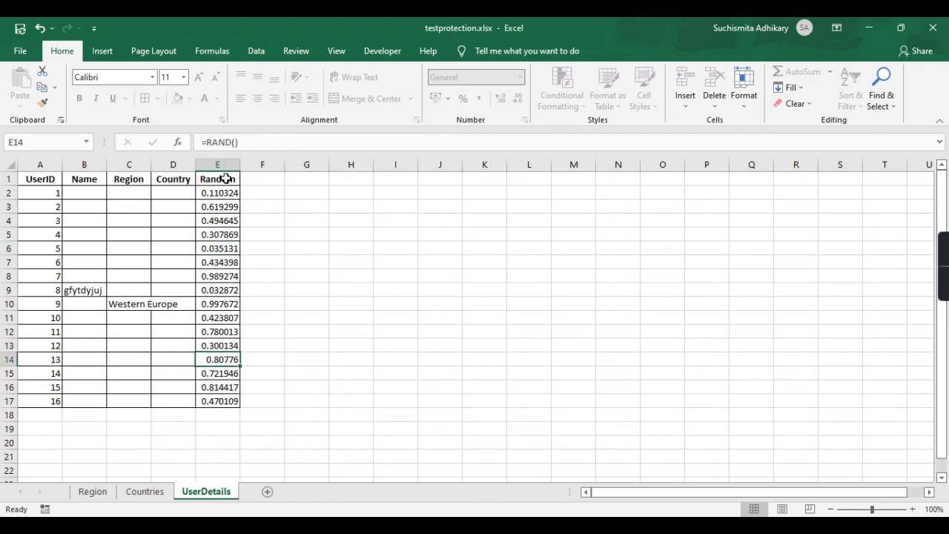
click(214, 292)
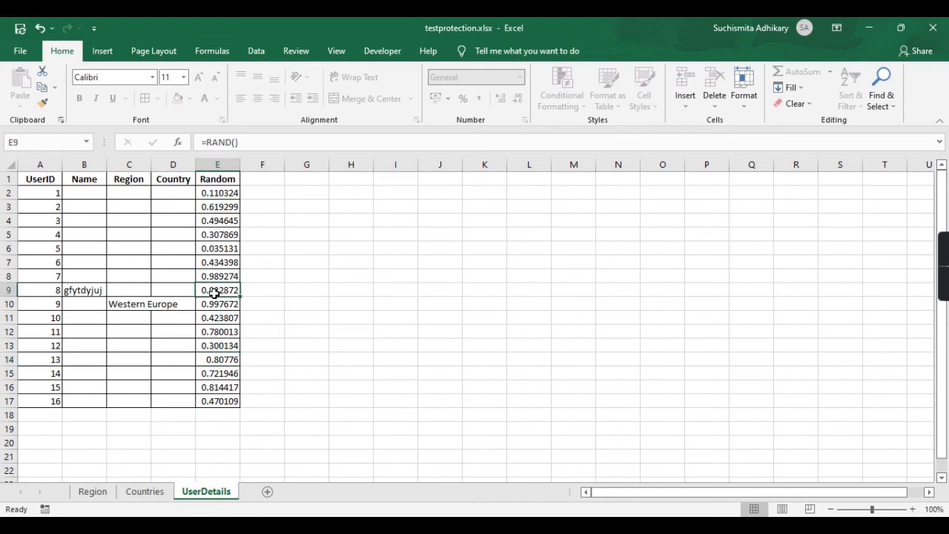
click(217, 249)
click(223, 219)
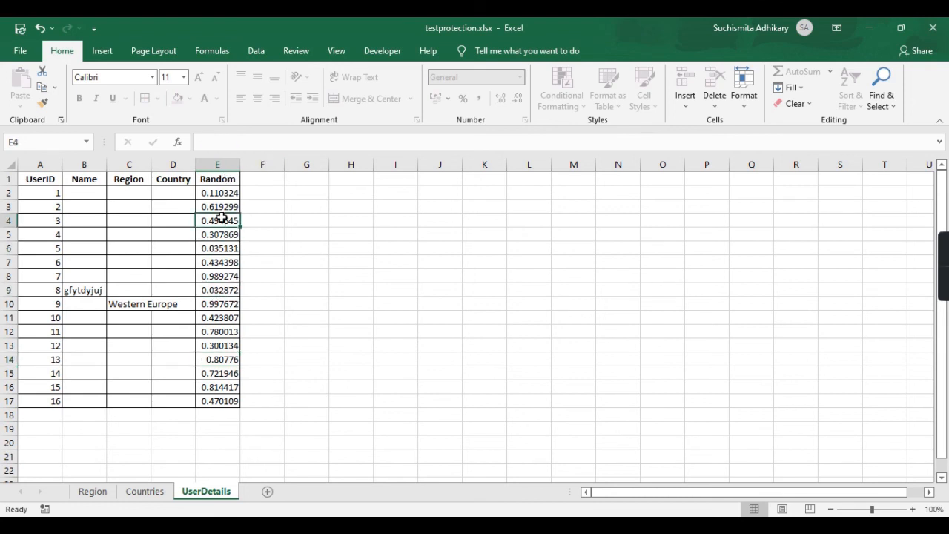
click(222, 204)
click(216, 193)
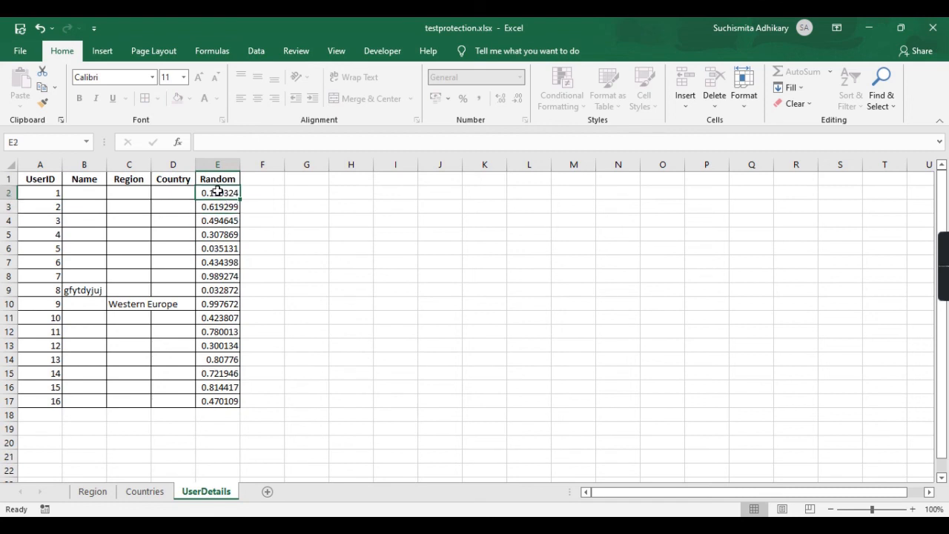
click(225, 231)
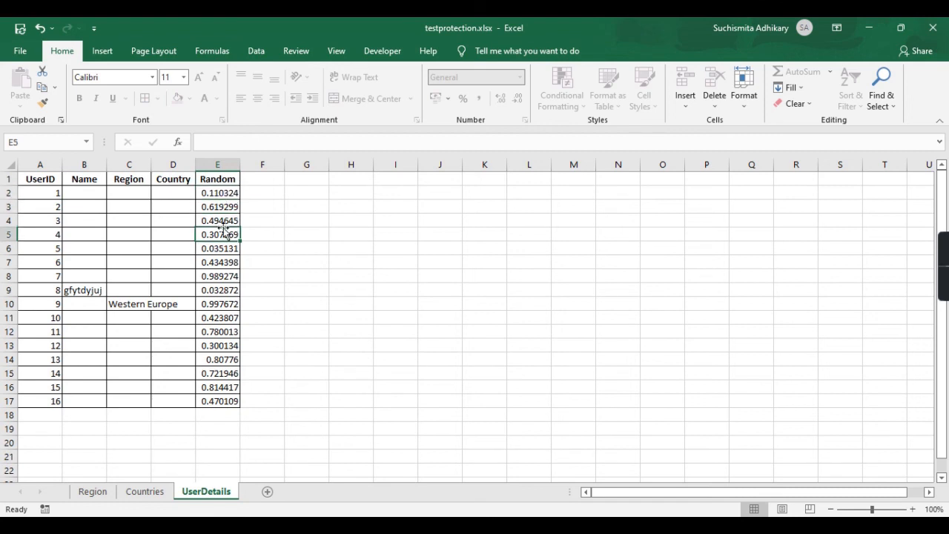